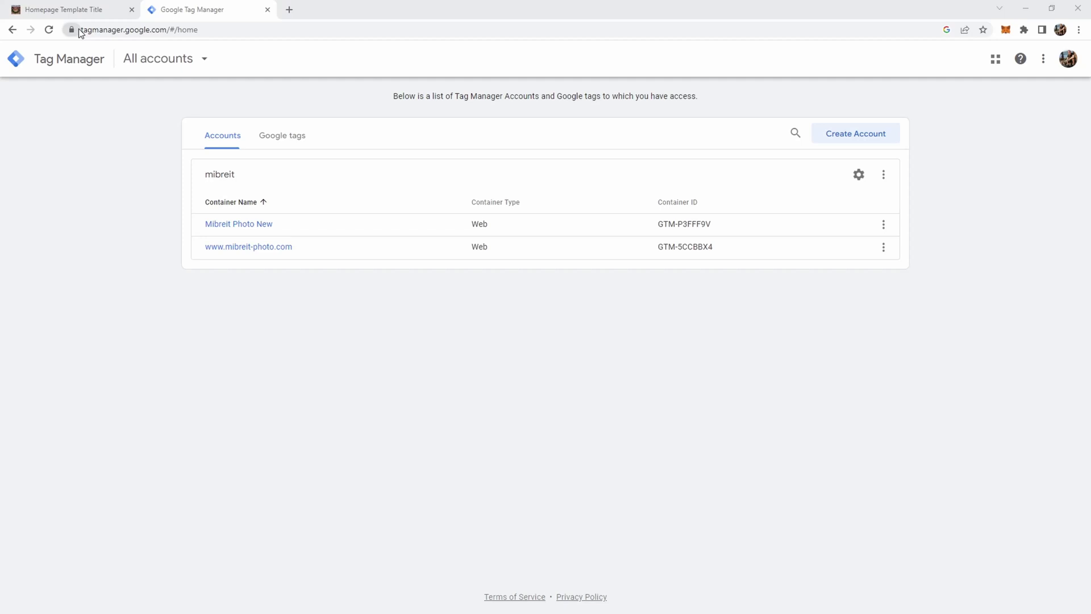
Step: Start a new Tag Manager account named MibreitConsentDemo with Germany as its country
{"action": "left_click", "coordinate": [865, 136]}
{"action": "left_click", "coordinate": [312, 219]}
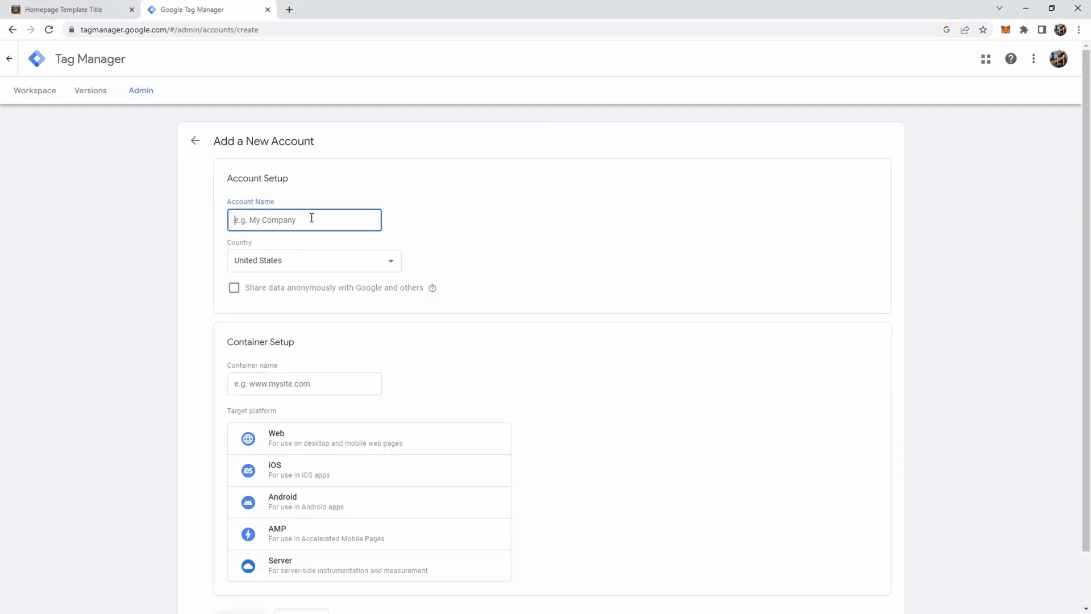
{"action": "type", "text": "MibreitConsentDemo"}
{"action": "left_click", "coordinate": [291, 266]}
{"action": "type", "text": "ge"}
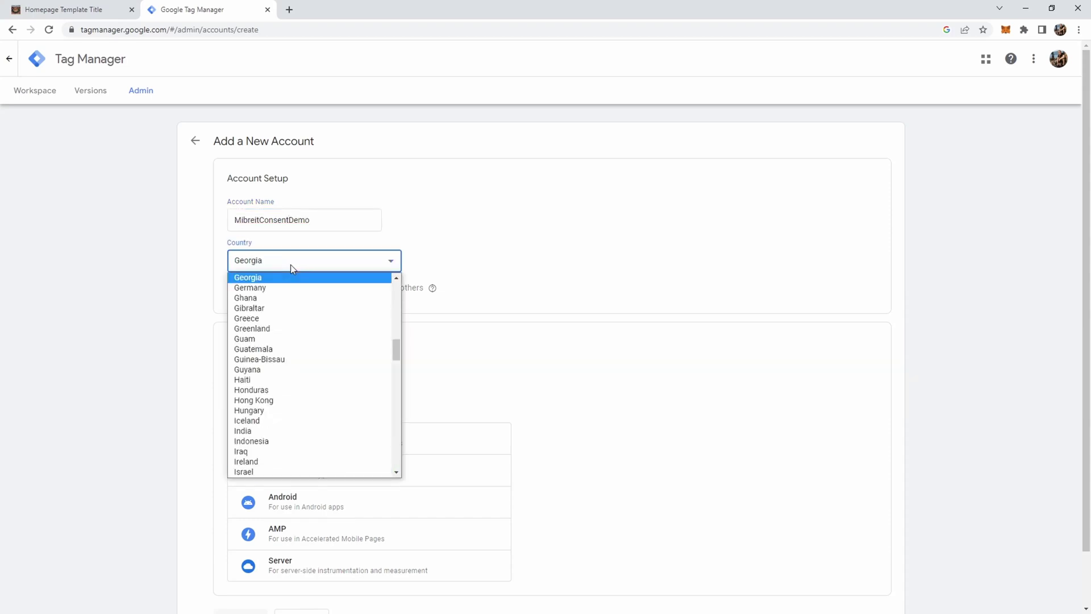
{"action": "left_click", "coordinate": [270, 289]}
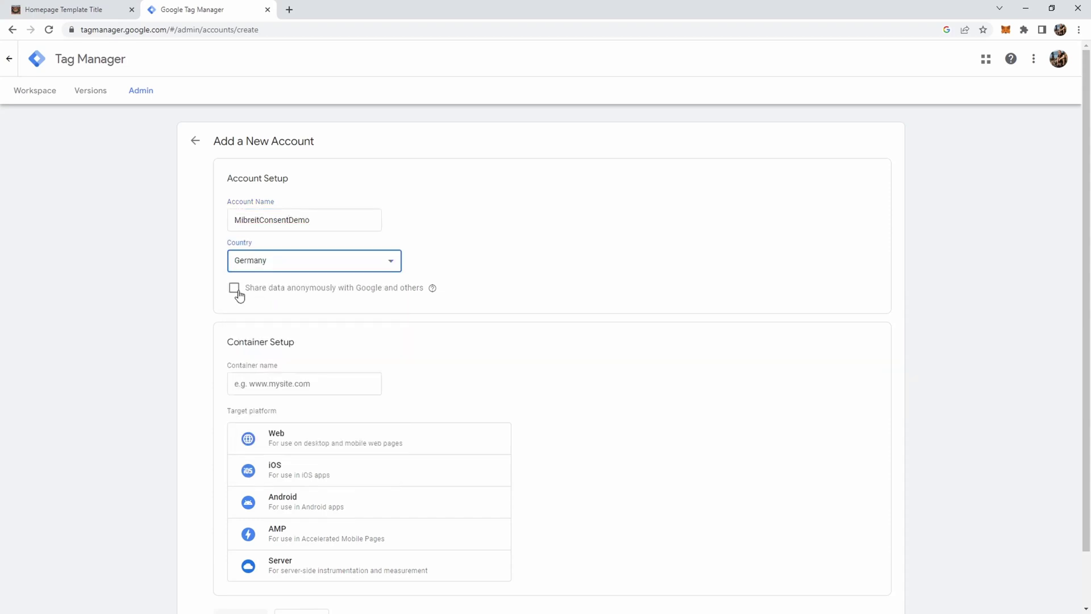
Step: Make the container a Web container named mibreit-consent-demo
{"action": "scroll", "coordinate": [236, 294], "scroll_direction": "down", "scroll_amount": 1}
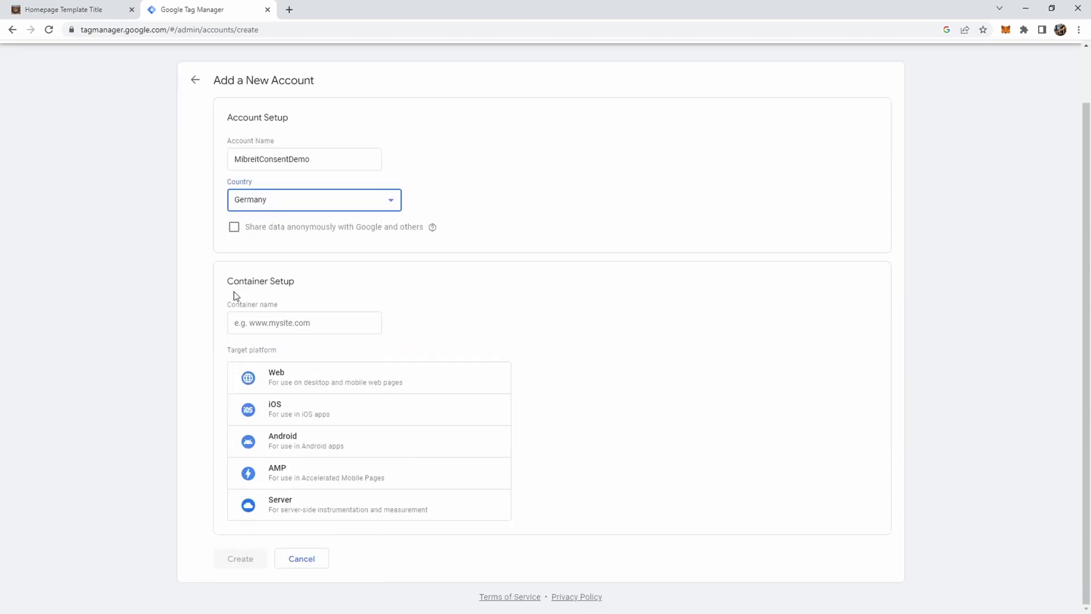
{"action": "left_click", "coordinate": [304, 382]}
{"action": "left_click", "coordinate": [323, 325]}
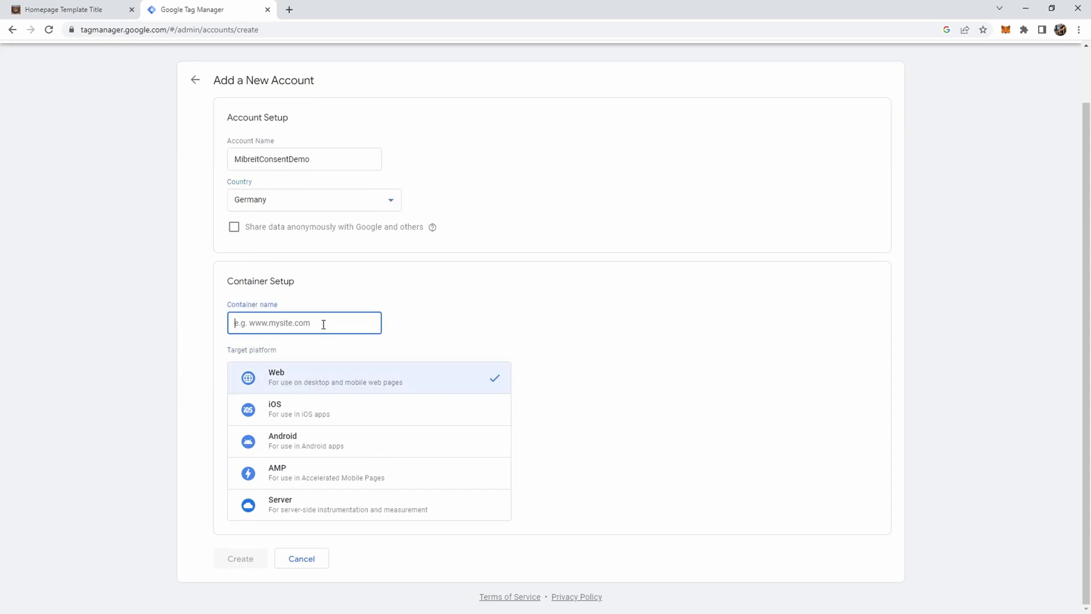
{"action": "type", "text": "mibreit-consent-"}
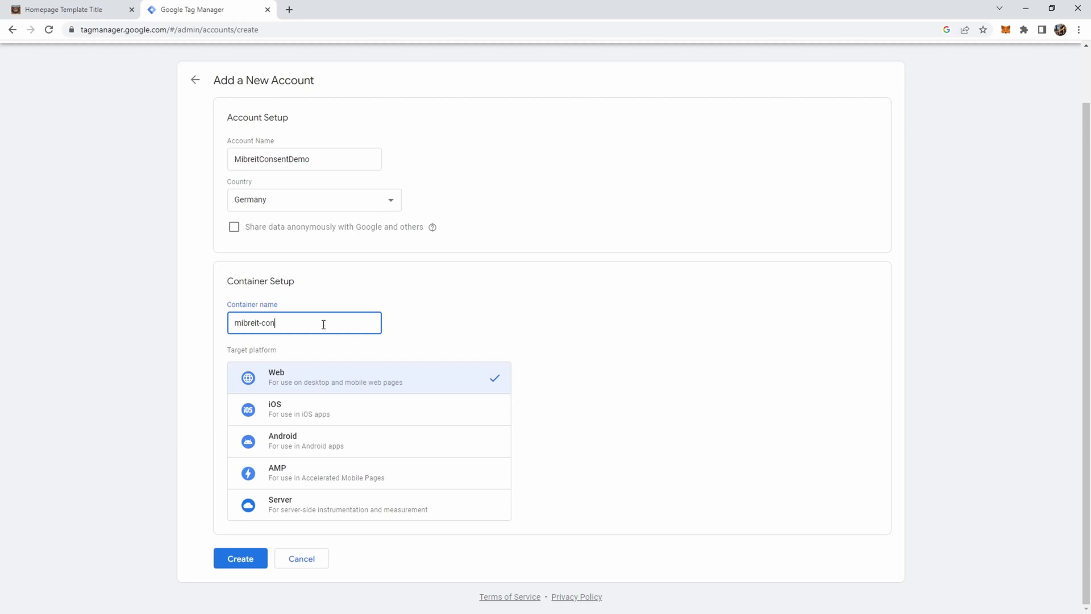
{"action": "type", "text": "demo"}
Step: Accept the terms to create the container, then select its head installation code
{"action": "left_click", "coordinate": [240, 567]}
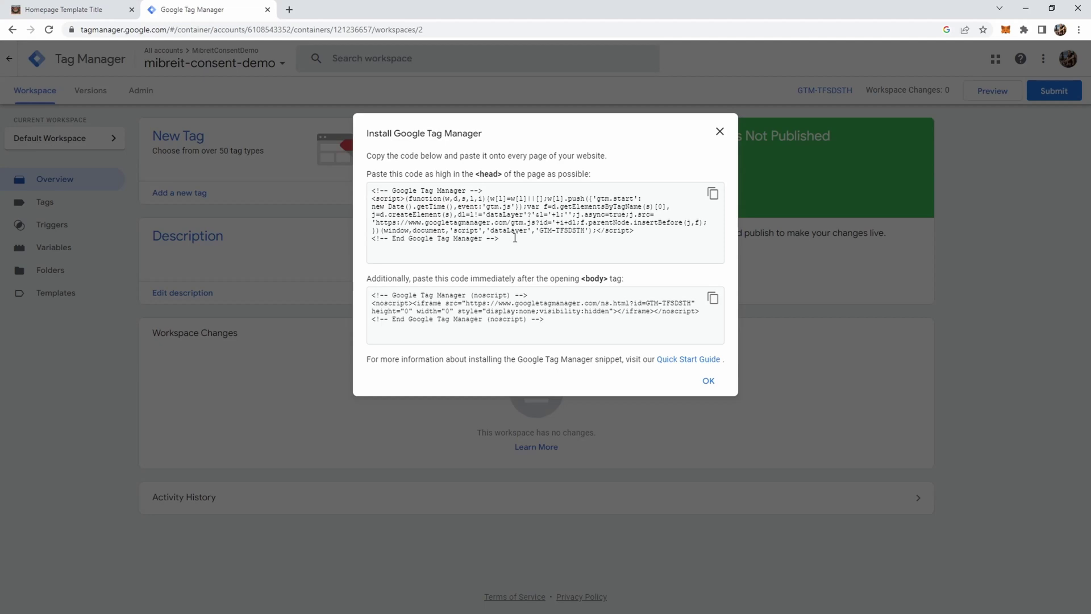
{"action": "left_click_drag", "start_coordinate": [514, 238], "coordinate": [370, 190]}
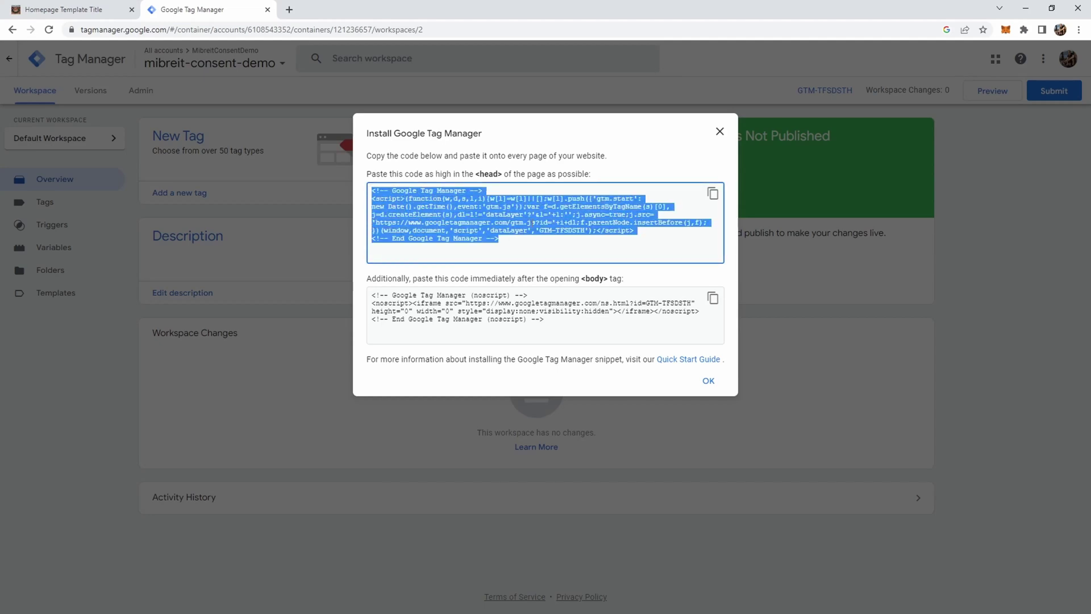
Step: Copy the head snippet and paste it on a new line after line 36 of about.html
{"action": "left_click", "coordinate": [714, 194]}
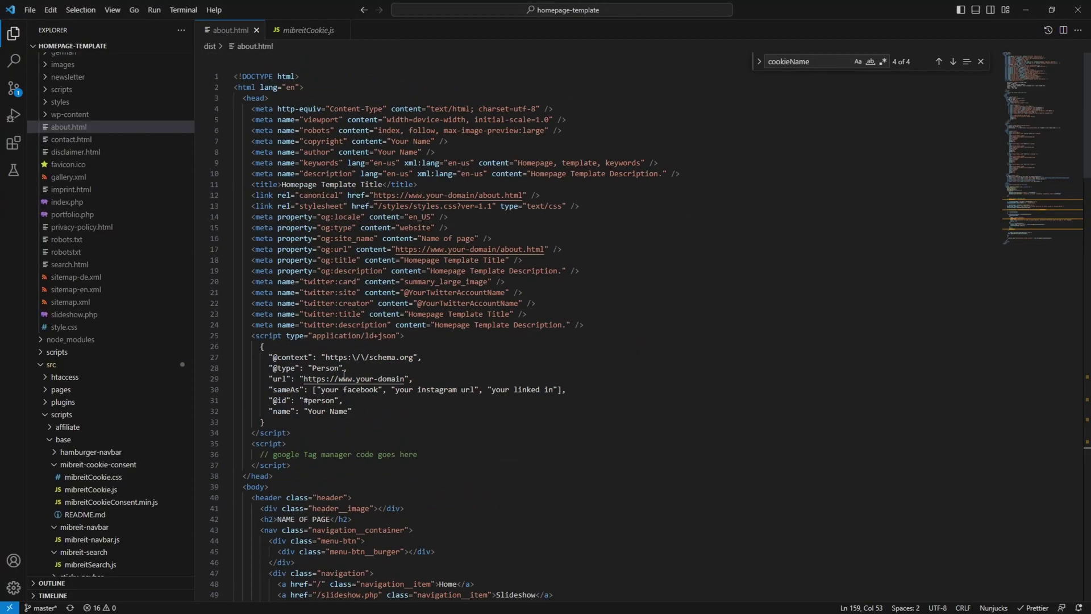
{"action": "scroll", "coordinate": [344, 375], "scroll_direction": "down", "scroll_amount": 1}
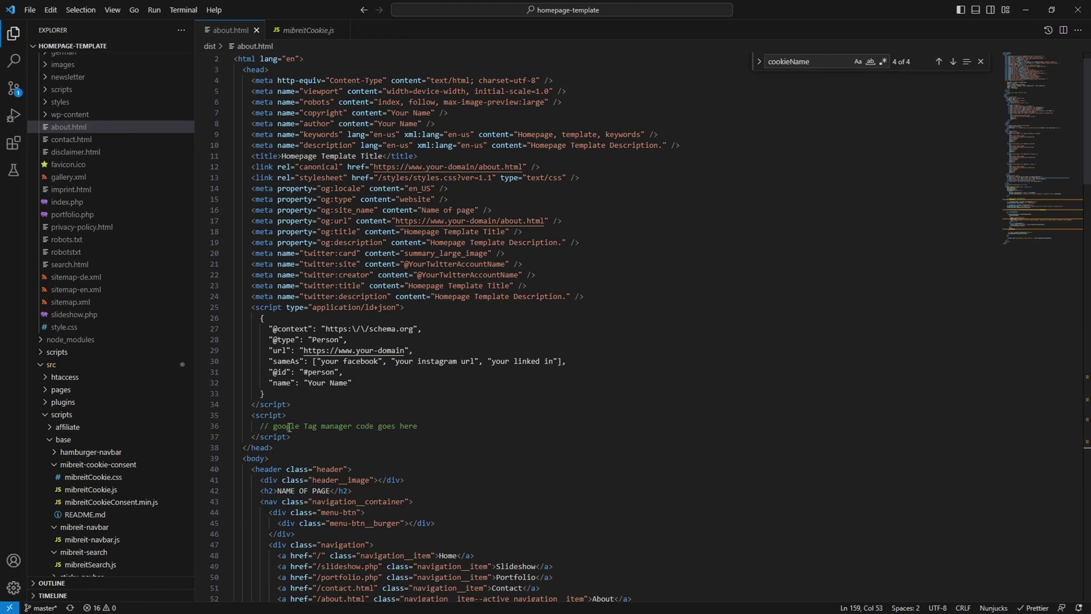
{"action": "left_click", "coordinate": [430, 427]}
{"action": "key", "text": "Return"}
{"action": "scroll", "coordinate": [431, 426], "scroll_direction": "down", "scroll_amount": 5}
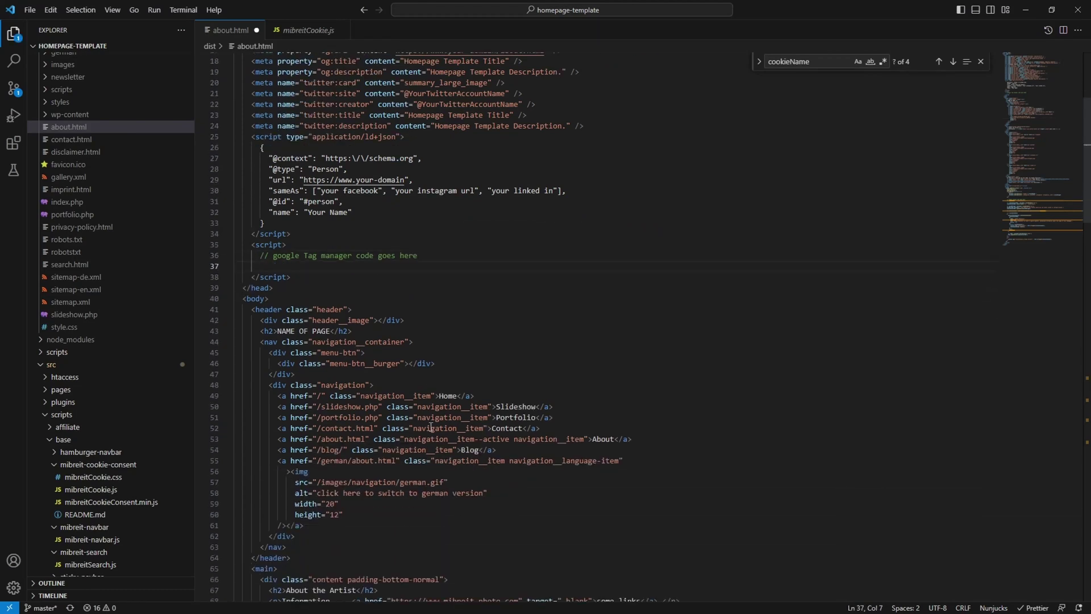
{"action": "key", "text": "ctrl+v"}
Step: Strip the snippet's comment lines and duplicate script tags, and indent its first line
{"action": "left_click_drag", "start_coordinate": [296, 277], "coordinate": [252, 266]}
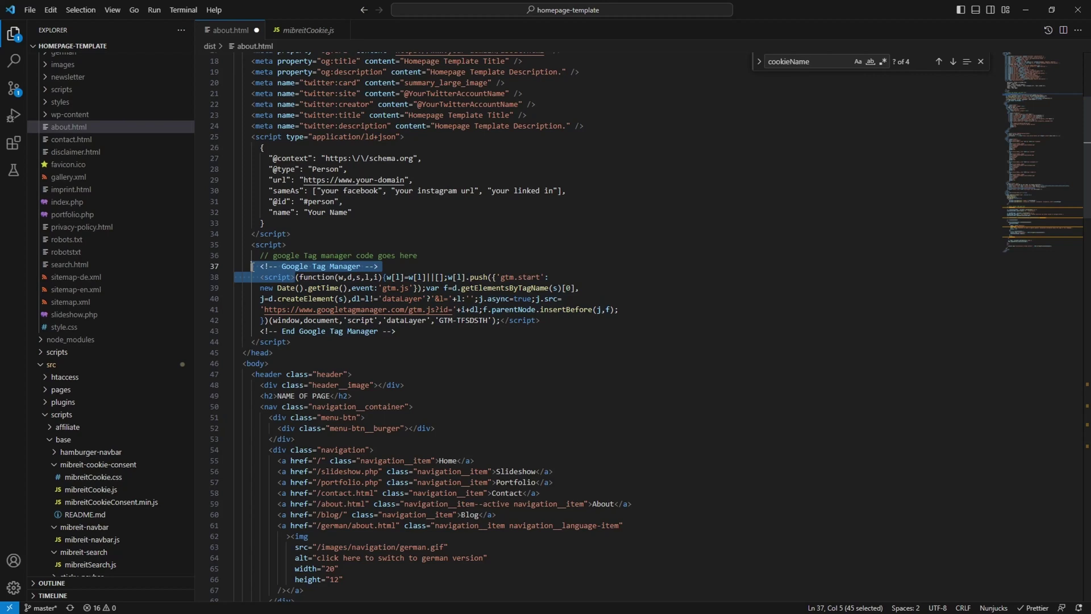
{"action": "key", "text": "BackSpace"}
{"action": "left_click_drag", "start_coordinate": [290, 331], "coordinate": [225, 327]}
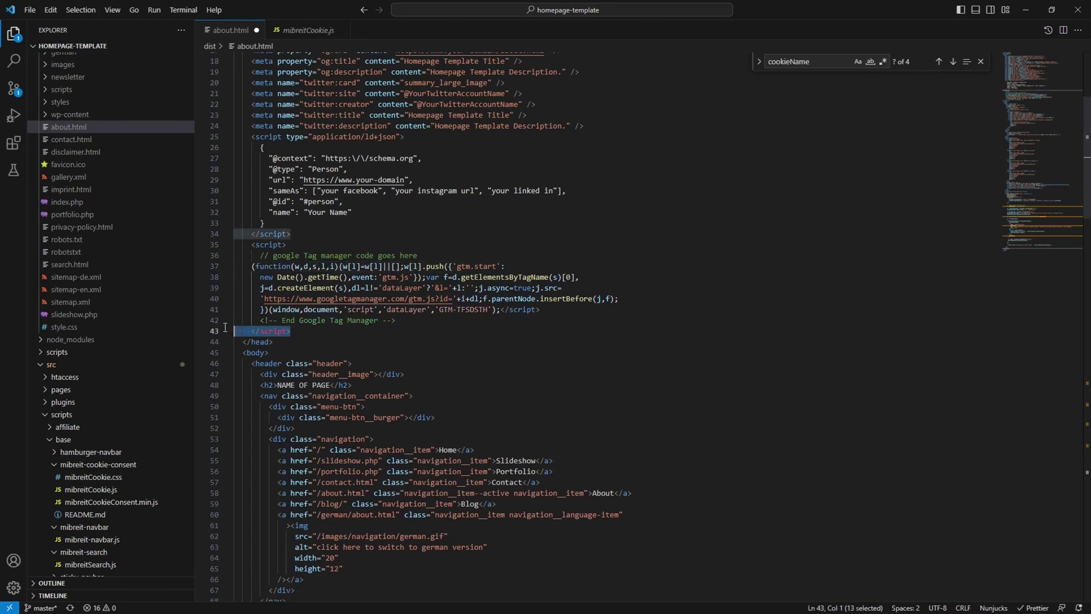
{"action": "key", "text": "BackSpace"}
{"action": "key", "text": "BackSpace"}
{"action": "left_click", "coordinate": [228, 319], "text": "shift"}
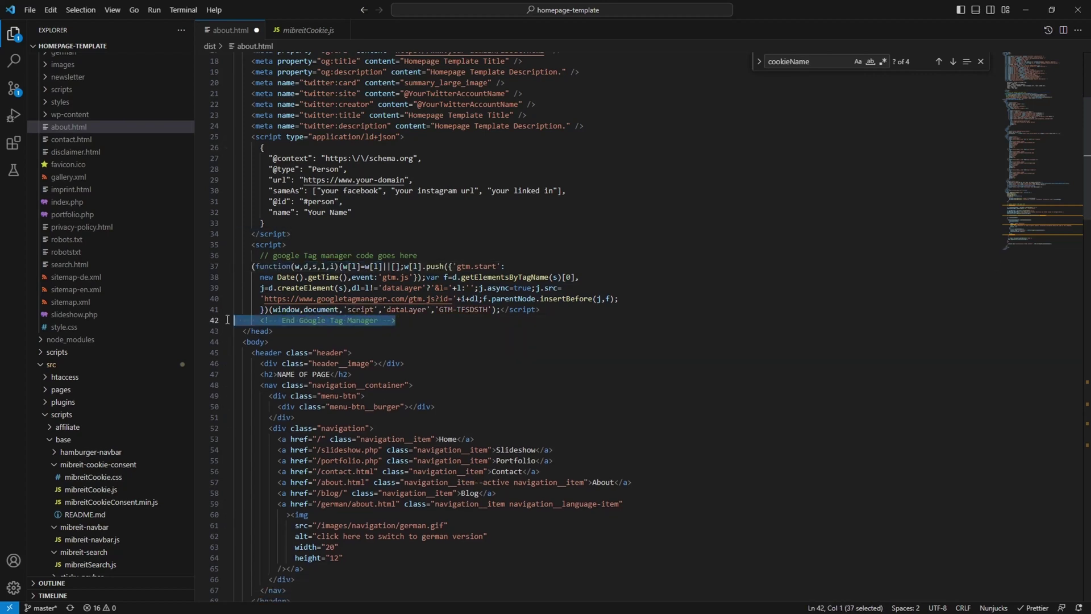
{"action": "key", "text": "BackSpace"}
{"action": "key", "text": "BackSpace"}
{"action": "left_click", "coordinate": [251, 266]}
{"action": "key", "text": "Tab"}
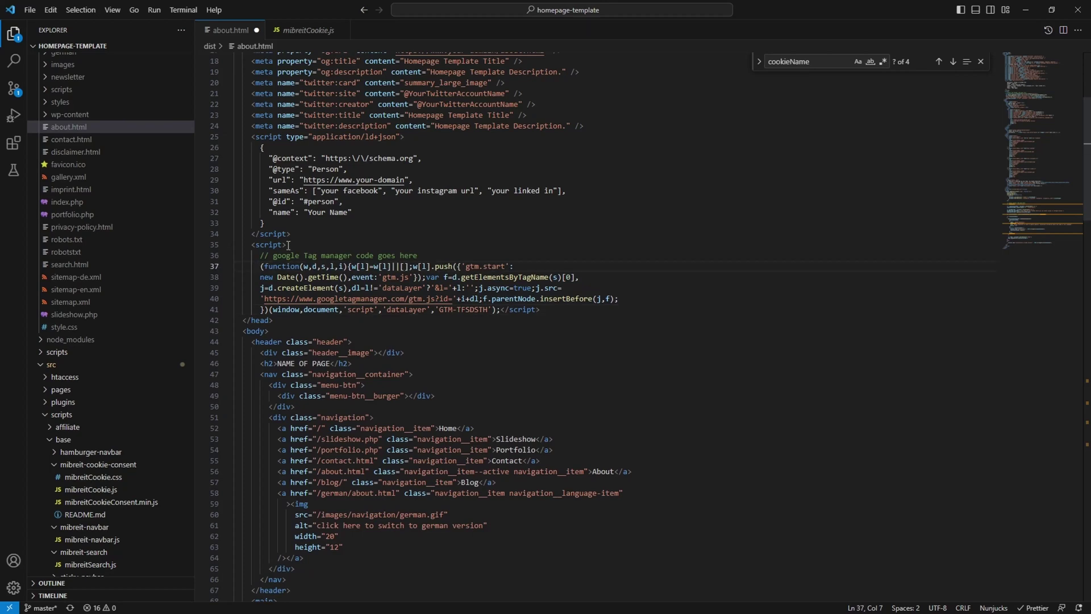
Step: Review the pasted snippet's code, including its window/document arguments and container ID GTM-TFSDSTH
{"action": "double_click", "coordinate": [266, 266]}
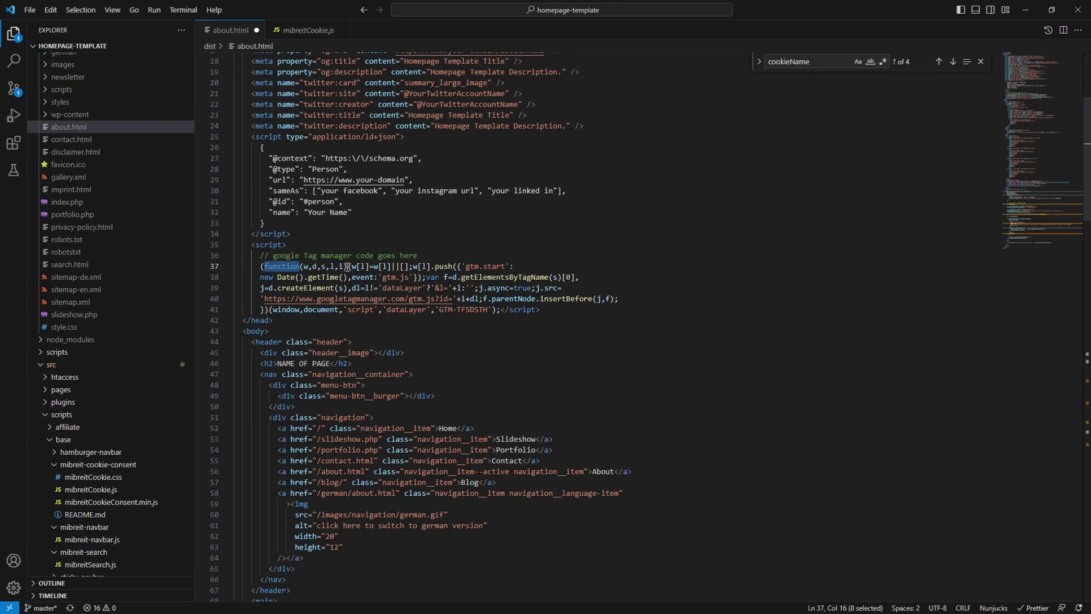
{"action": "left_click", "coordinate": [268, 309]}
{"action": "left_click_drag", "start_coordinate": [268, 309], "coordinate": [552, 309]}
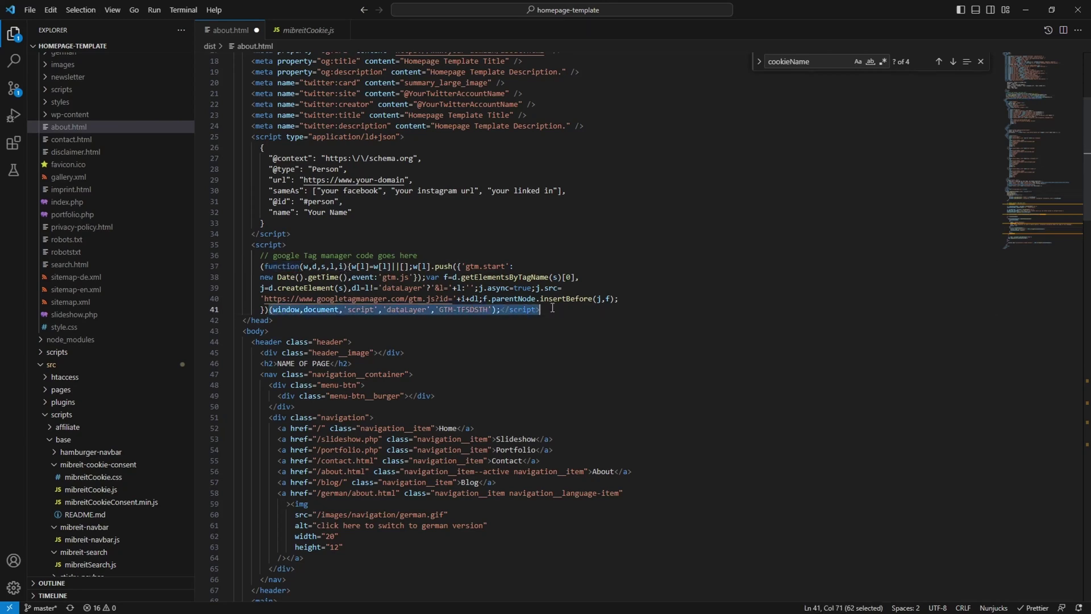
{"action": "key", "text": "Left"}
{"action": "key", "text": "Right"}
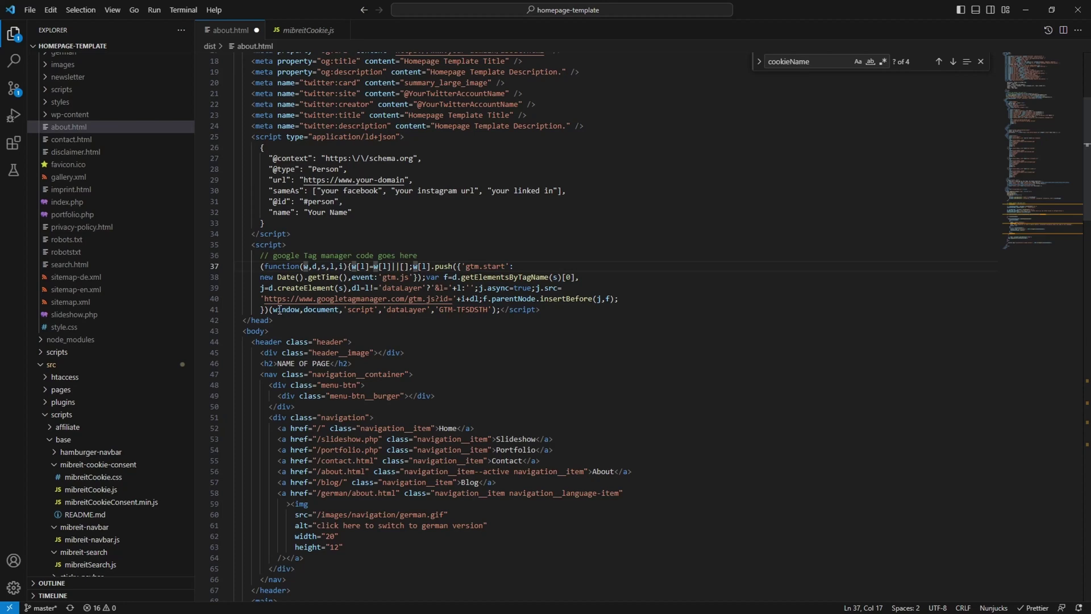
{"action": "key", "text": "ctrl+shift+Right"}
{"action": "key", "text": "Right"}
{"action": "key", "text": "Right"}
{"action": "key", "text": "ctrl+shift+Right"}
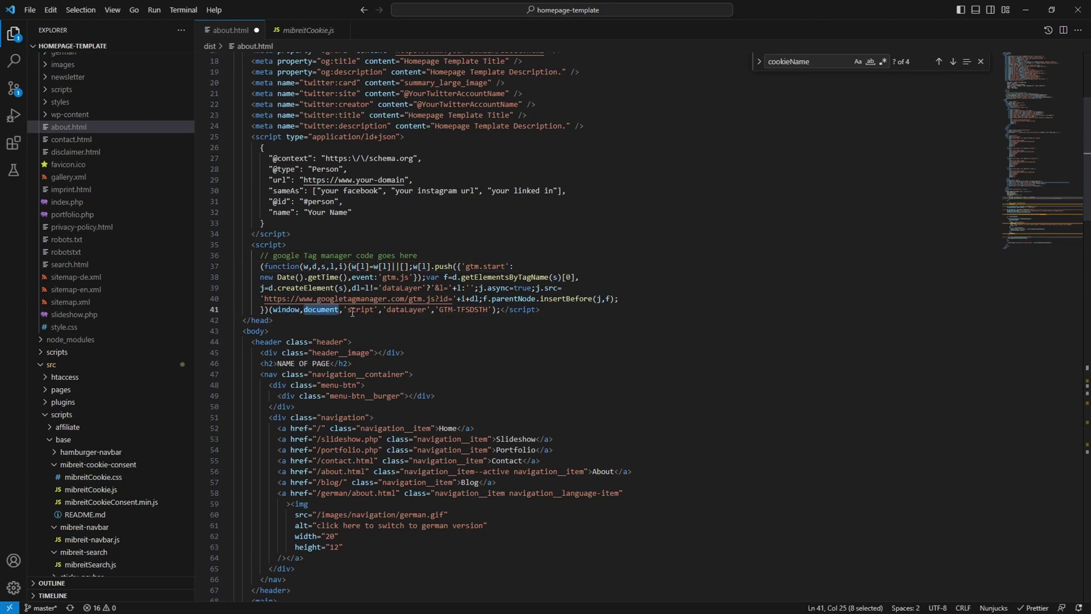
{"action": "left_click_drag", "start_coordinate": [562, 309], "coordinate": [229, 278]}
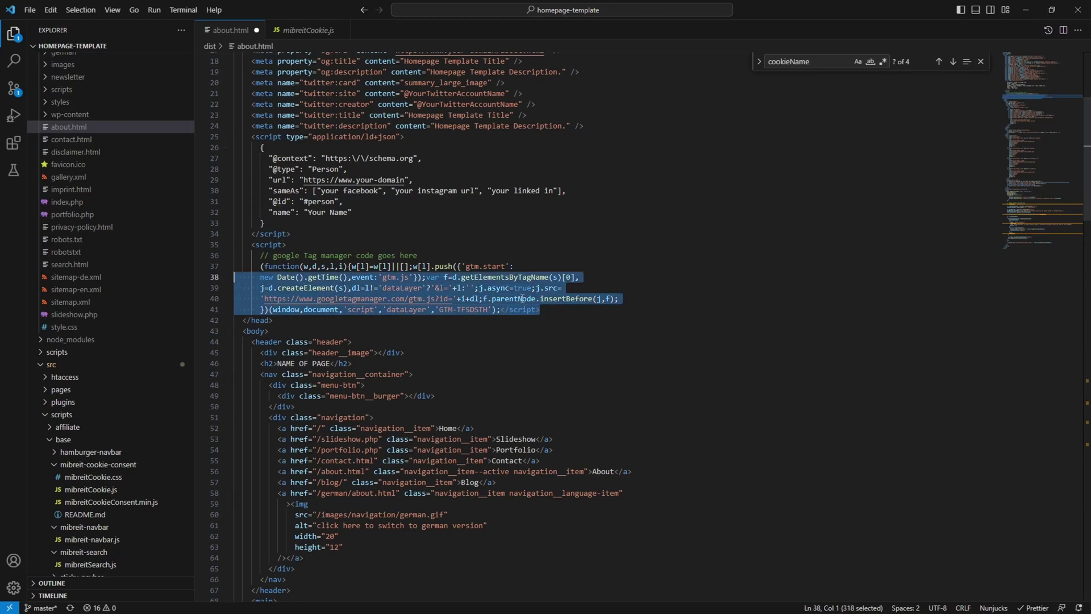
{"action": "left_click", "coordinate": [567, 312]}
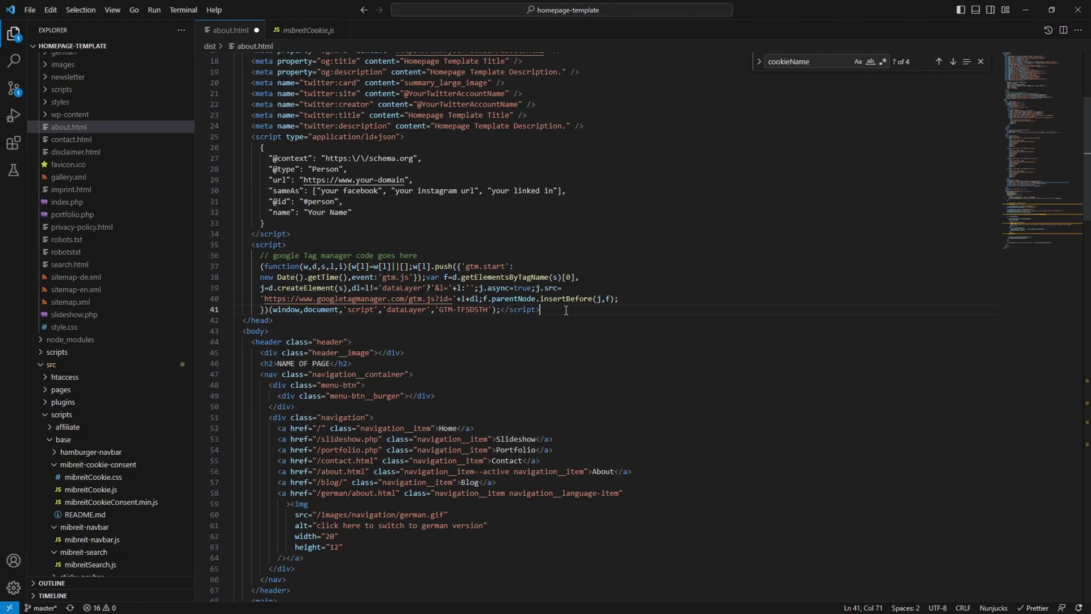
{"action": "left_click_drag", "start_coordinate": [440, 310], "coordinate": [487, 310]}
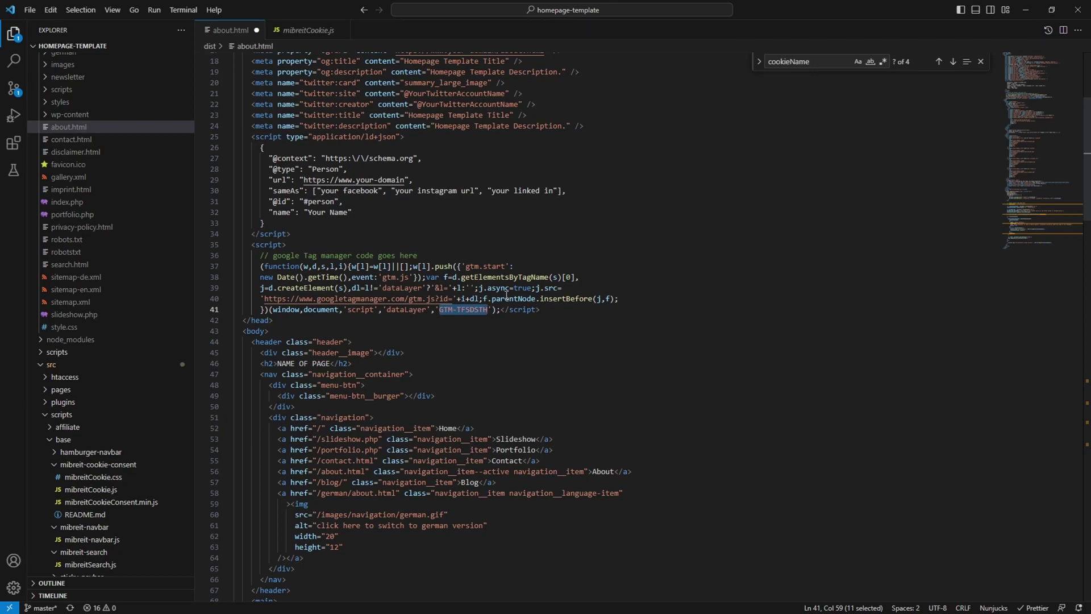
{"action": "double_click", "coordinate": [444, 266]}
Step: Put the closing script tag on its own line and save about.html
{"action": "left_click", "coordinate": [495, 314]}
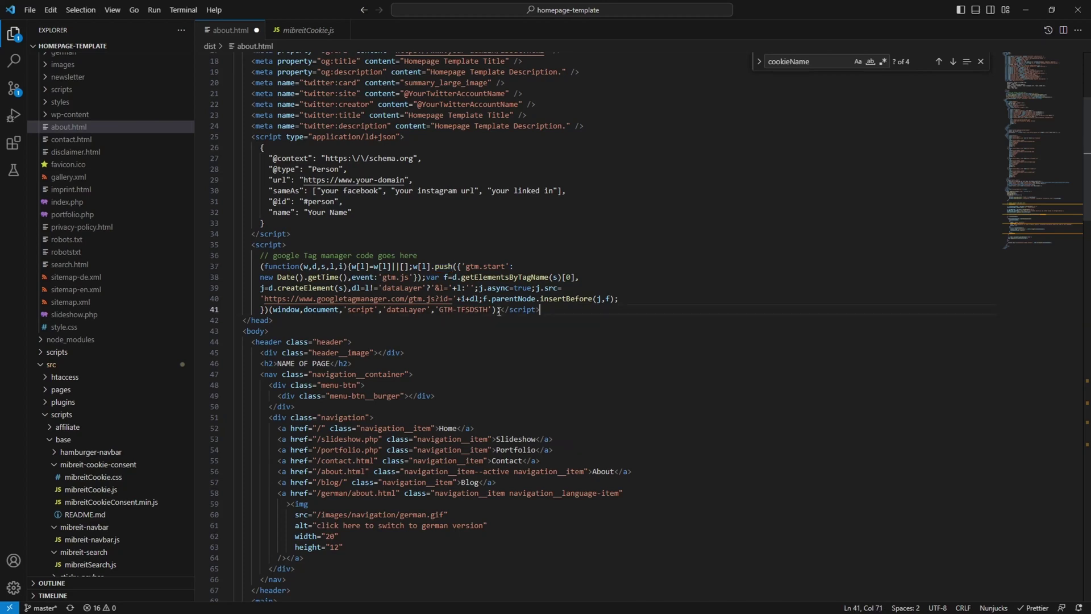
{"action": "key", "text": "Return"}
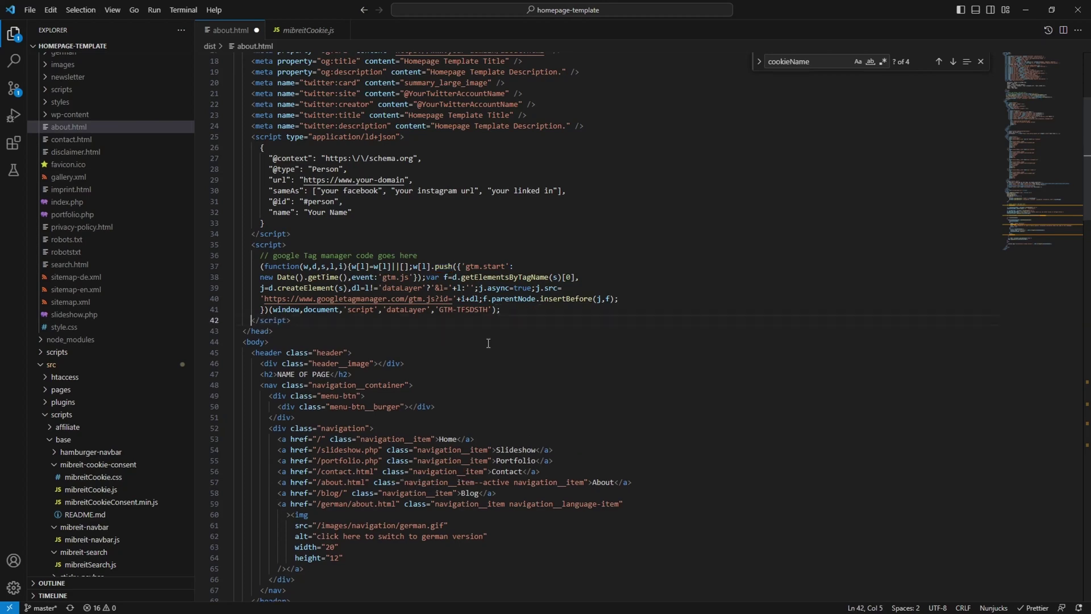
{"action": "left_click", "coordinate": [529, 313]}
{"action": "key", "text": "ctrl+s"}
Step: Back in Tag Manager, close the install dialog and view the container's built-in variables
{"action": "key", "text": "alt+Tab"}
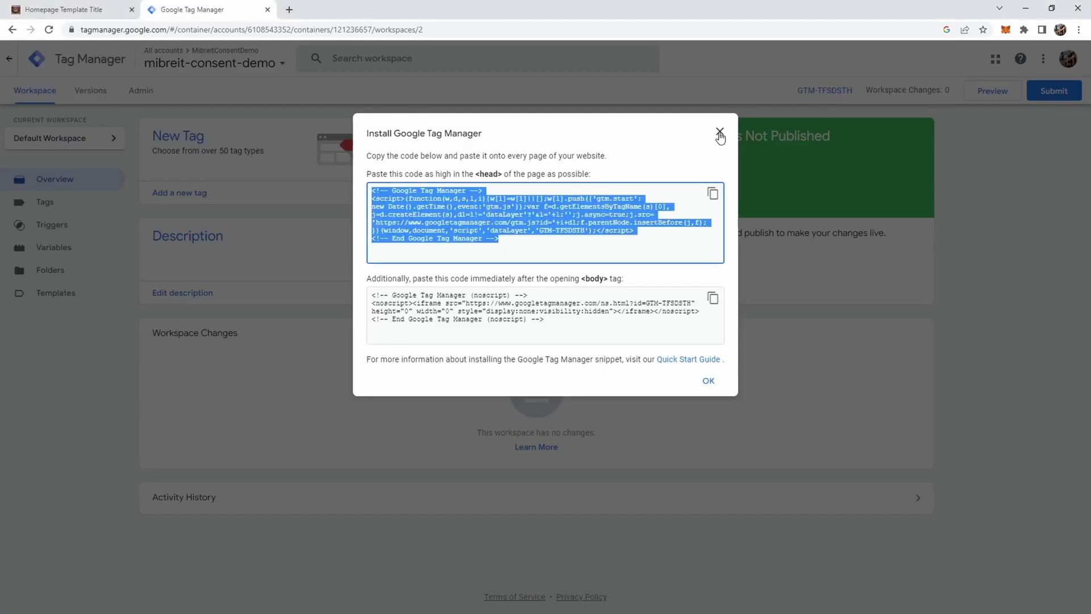
{"action": "left_click", "coordinate": [495, 324]}
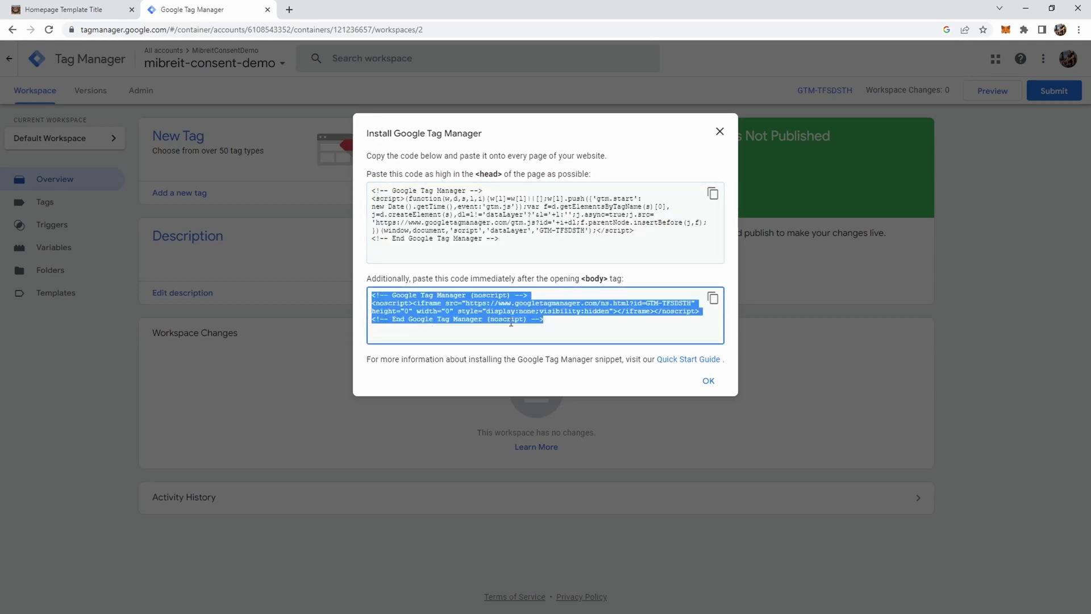
{"action": "left_click", "coordinate": [720, 133]}
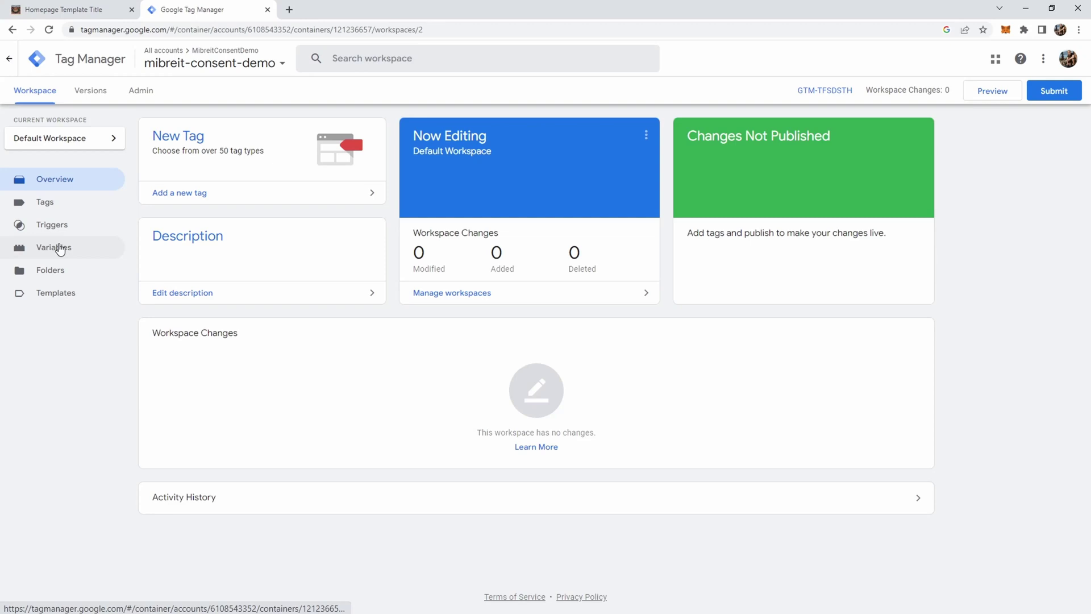
{"action": "left_click", "coordinate": [60, 249]}
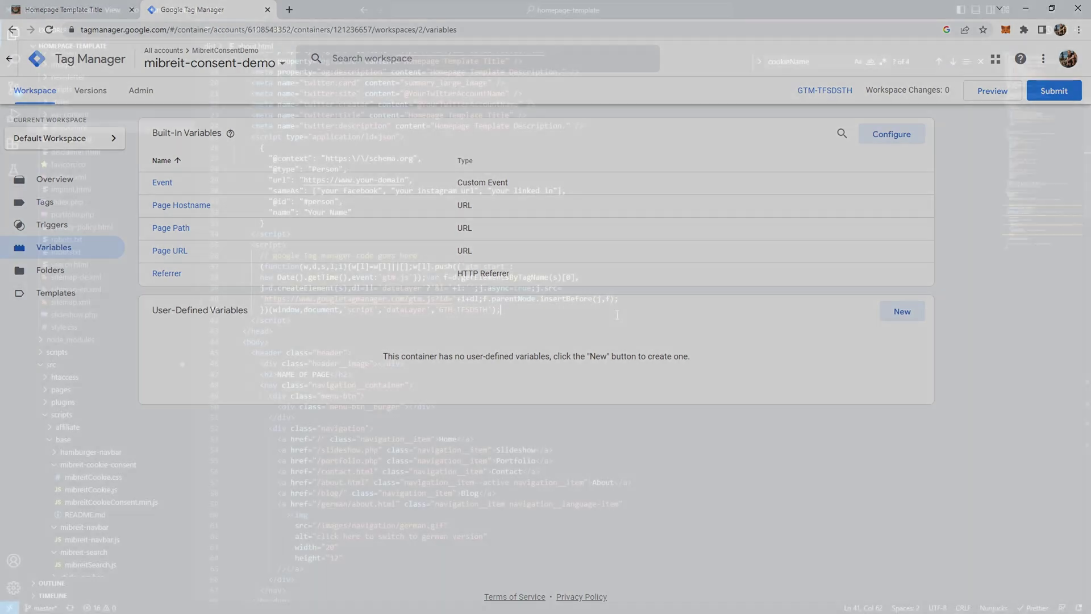
{"action": "scroll", "coordinate": [617, 314], "scroll_direction": "down", "scroll_amount": 10}
{"action": "scroll", "coordinate": [617, 314], "scroll_direction": "down", "scroll_amount": 15}
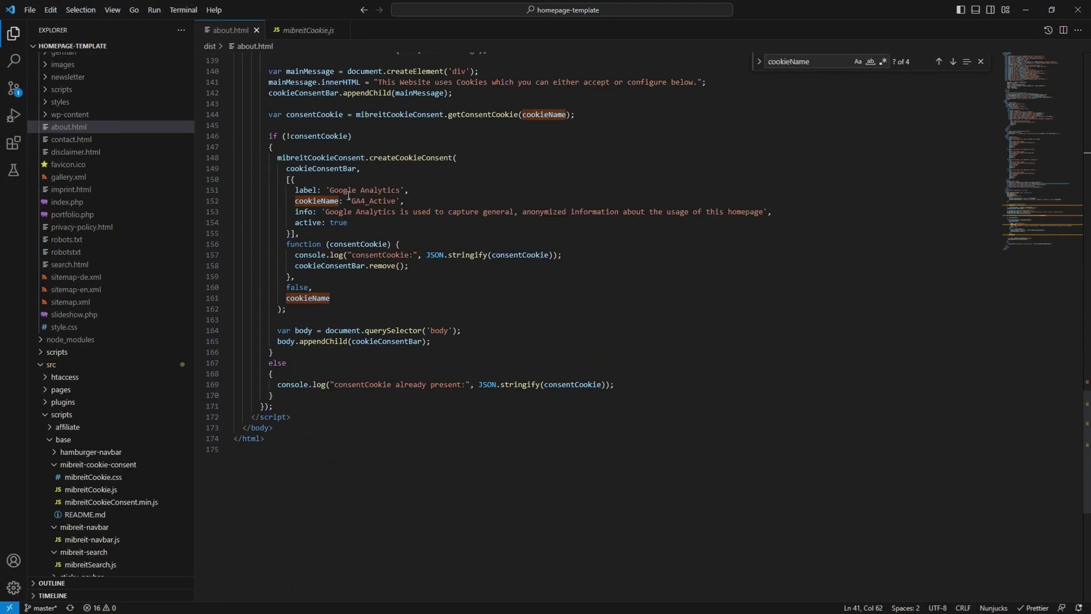
{"action": "scroll", "coordinate": [342, 338], "scroll_direction": "down", "scroll_amount": 1}
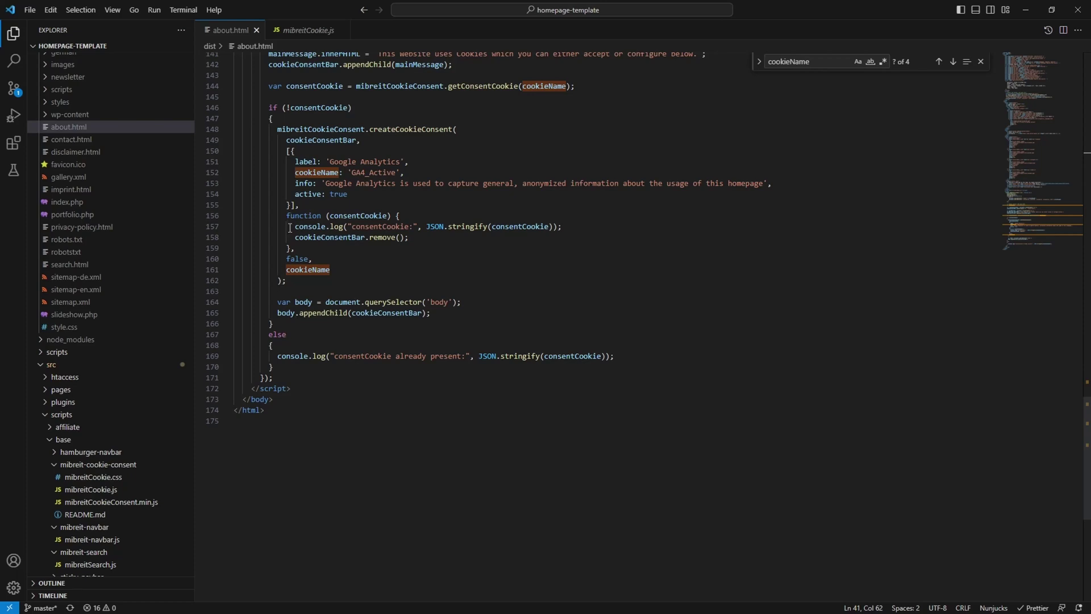
{"action": "left_click_drag", "start_coordinate": [290, 228], "coordinate": [556, 228]}
{"action": "double_click", "coordinate": [517, 228]}
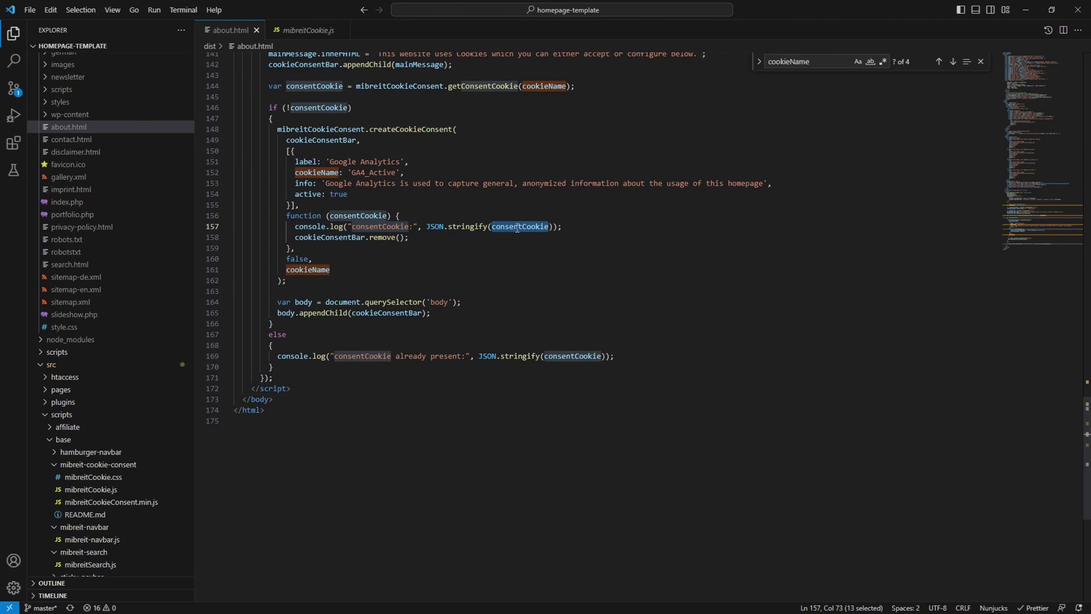
{"action": "scroll", "coordinate": [517, 228], "scroll_direction": "down", "scroll_amount": 4}
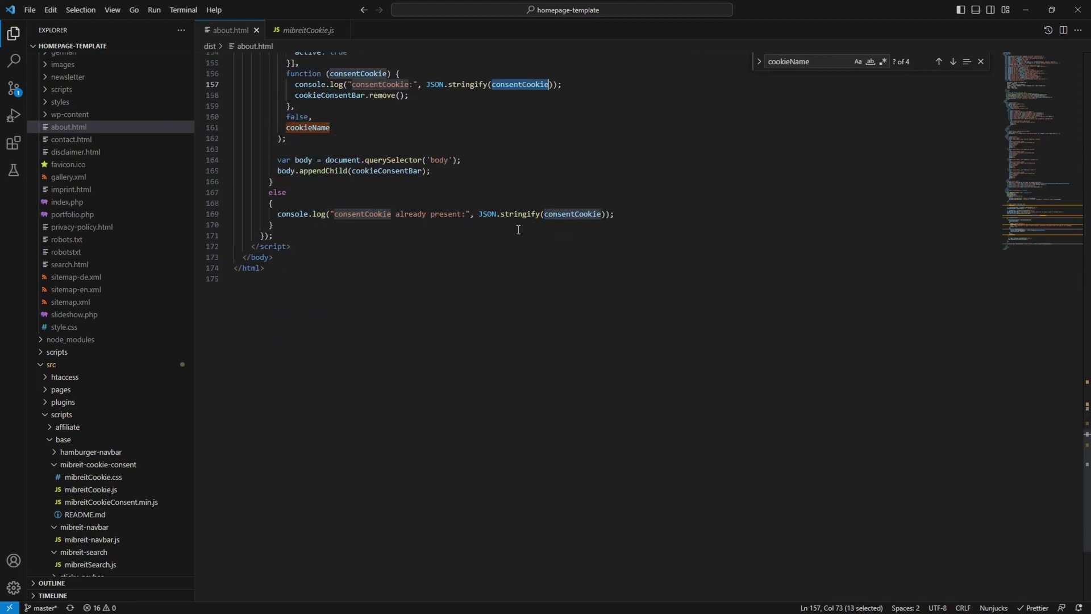
{"action": "scroll", "coordinate": [518, 229], "scroll_direction": "up", "scroll_amount": 6}
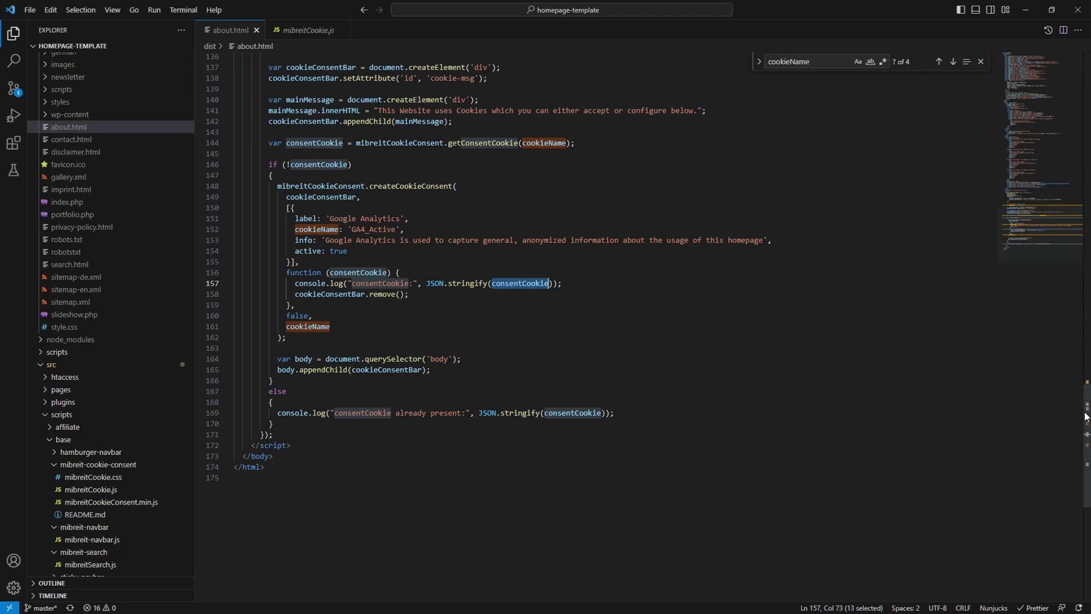
{"action": "left_click_drag", "start_coordinate": [1086, 416], "coordinate": [1088, 120]}
Step: Paste the window.dataLayer and gtag function definitions right after the opening script tag
{"action": "left_click", "coordinate": [304, 280]}
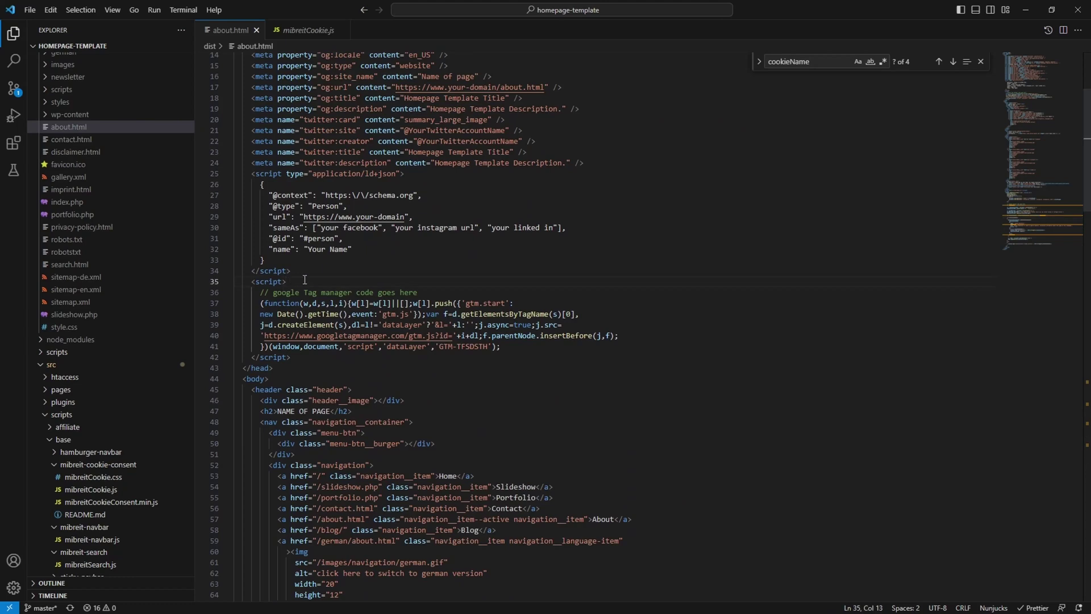
{"action": "key", "text": "Return"}
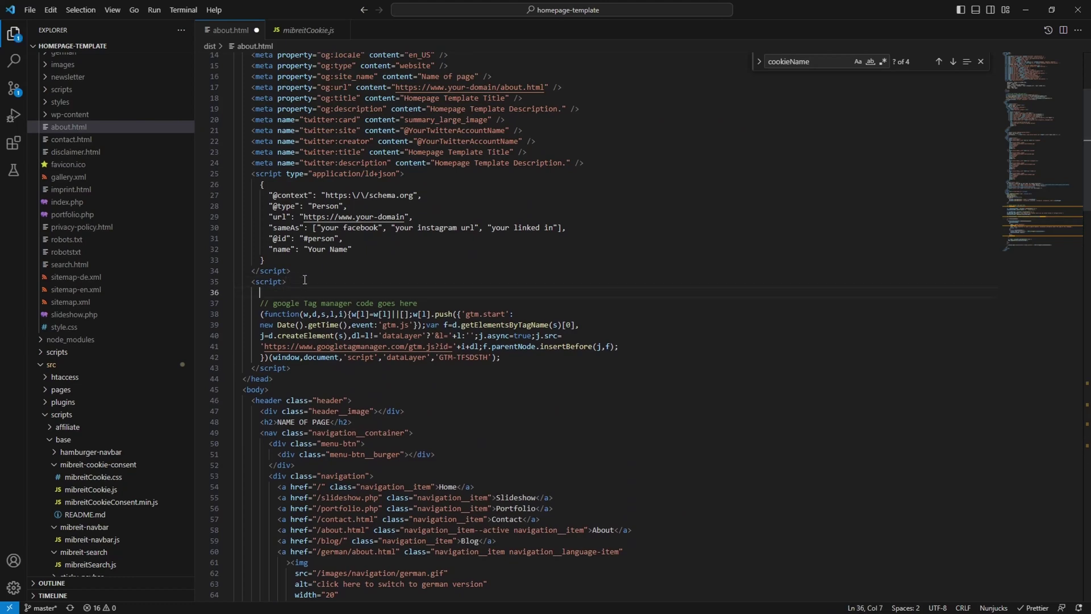
{"action": "type", "text": "window.dataLayer = window.dataLayer || []; function gtag(){window.dataLayer.push(arguments);}"}
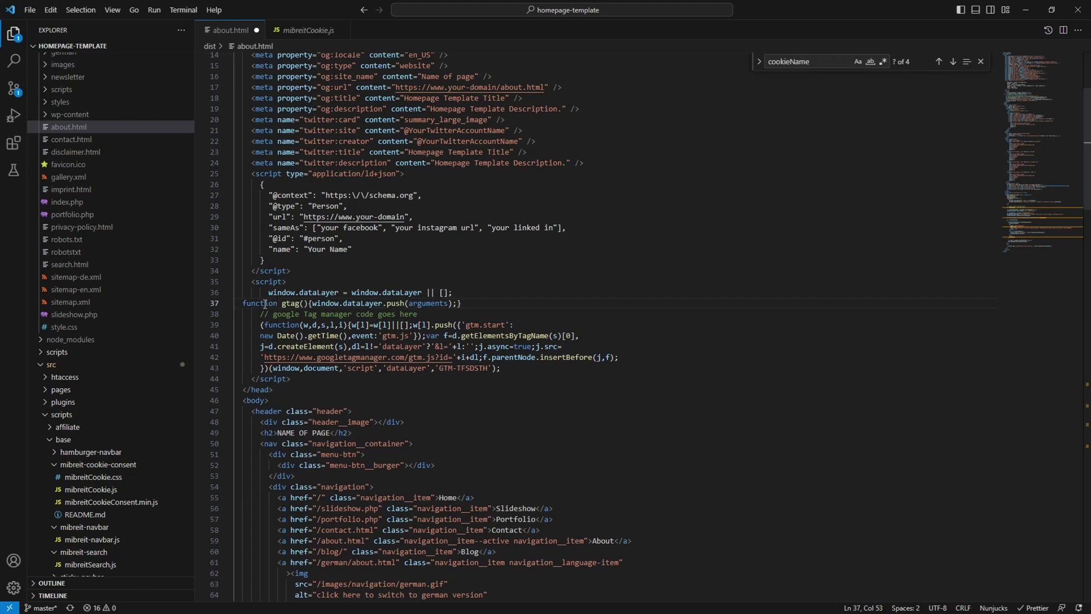
{"action": "key", "text": "shift+alt+f"}
{"action": "left_click", "coordinate": [270, 293]}
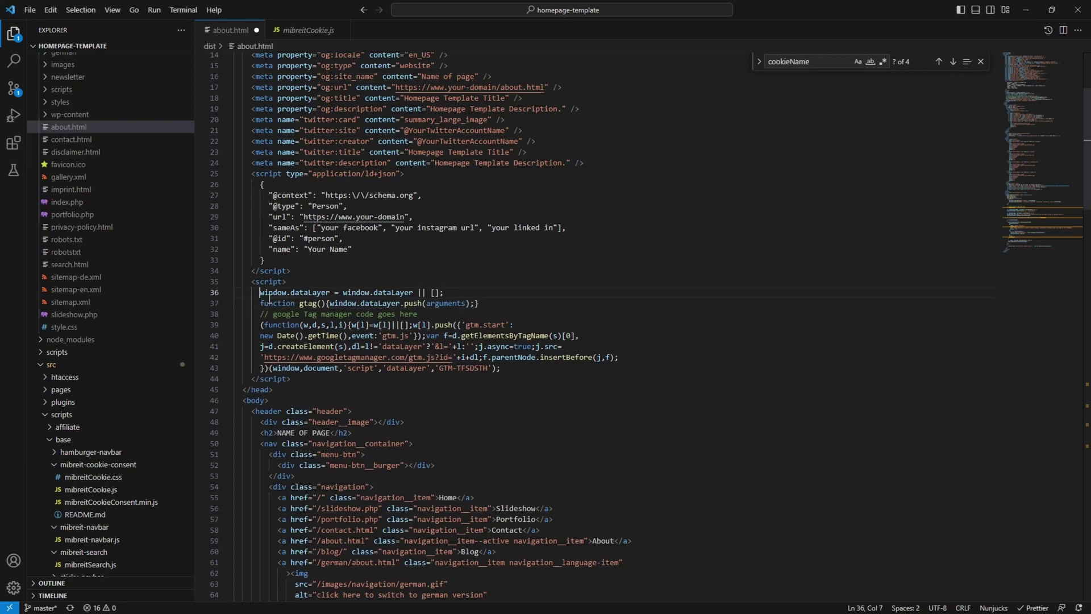
{"action": "left_click", "coordinate": [547, 306]}
{"action": "key", "text": "Return"}
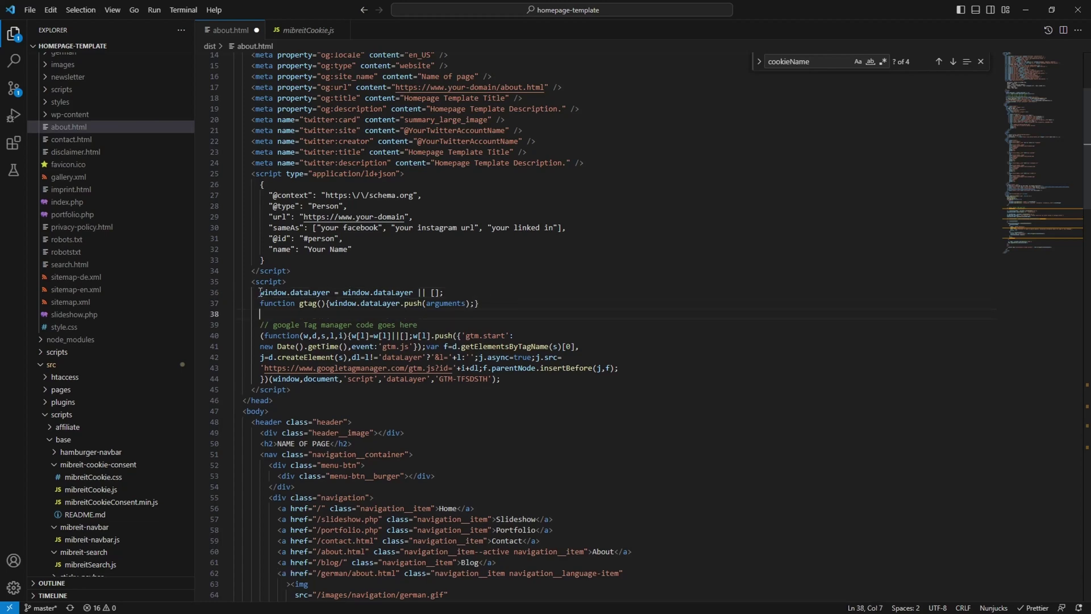
Step: Split the Tag Manager snippet so w[l]=w[l]||[]; sits on its own line
{"action": "left_click_drag", "start_coordinate": [259, 292], "coordinate": [336, 292]}
{"action": "left_click", "coordinate": [388, 292]}
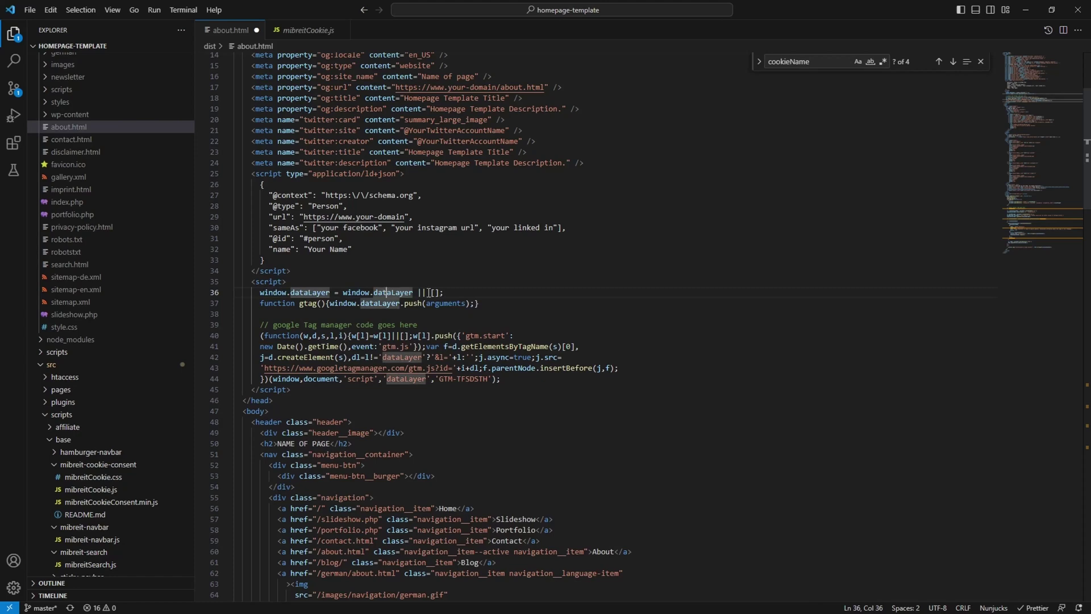
{"action": "left_click_drag", "start_coordinate": [427, 292], "coordinate": [439, 292]}
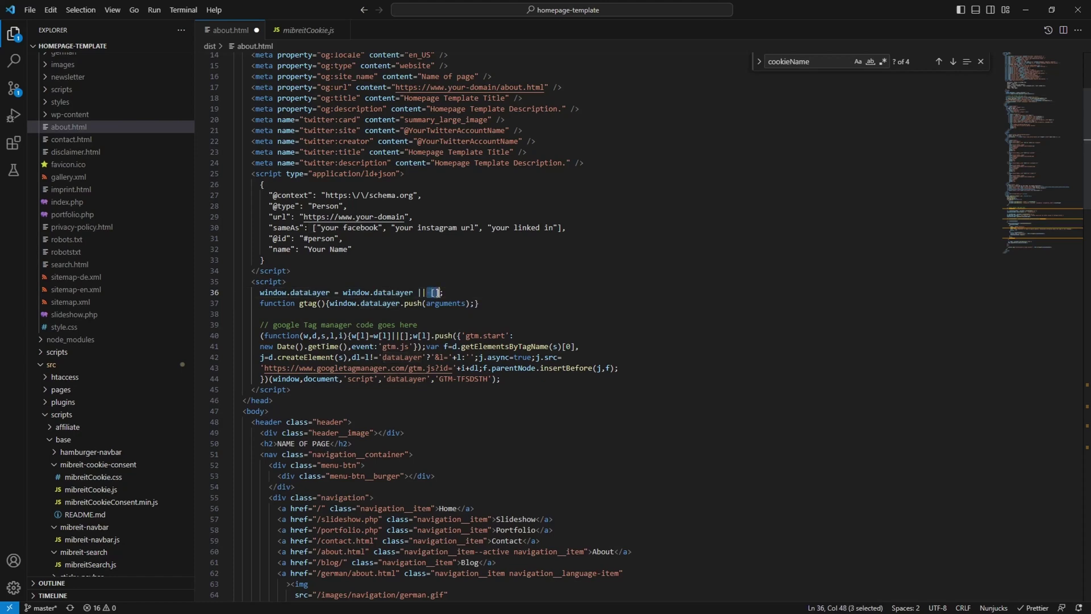
{"action": "double_click", "coordinate": [322, 292]}
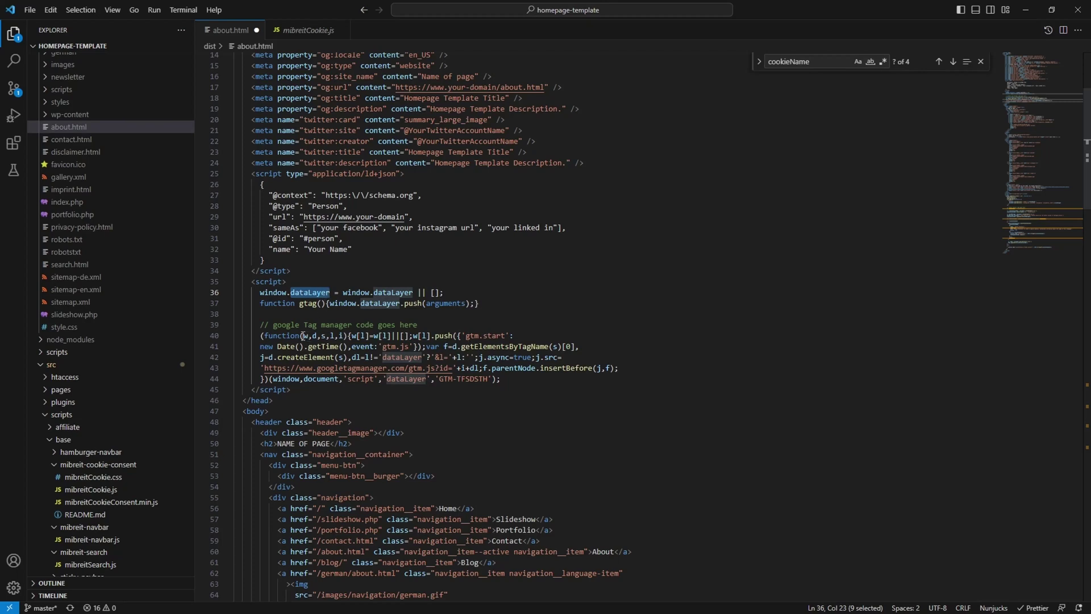
{"action": "left_click", "coordinate": [350, 335]}
{"action": "key", "text": "Return"}
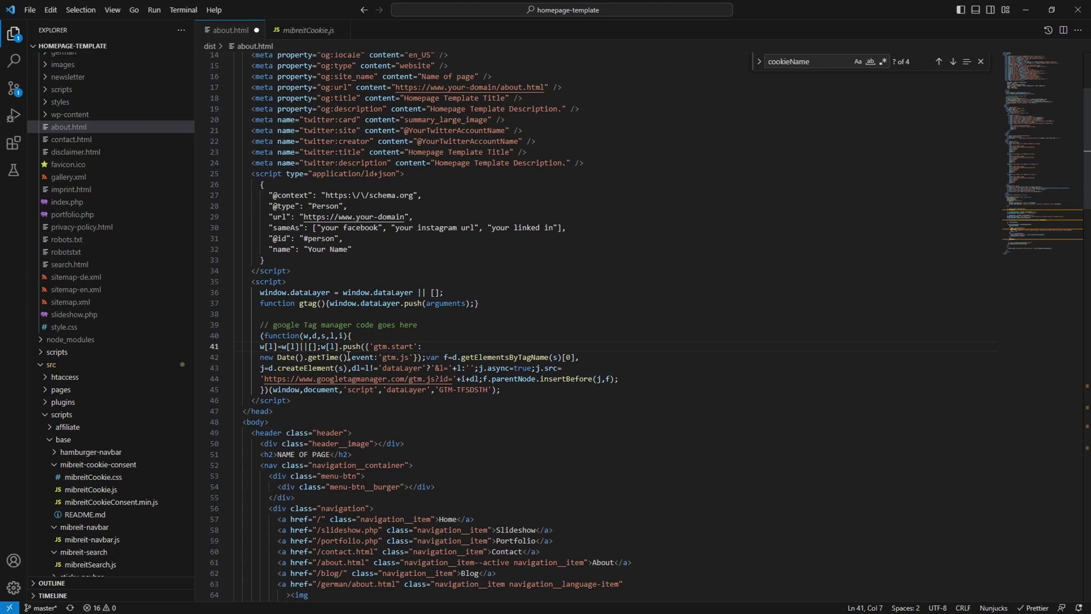
{"action": "left_click", "coordinate": [321, 347]}
{"action": "key", "text": "Return"}
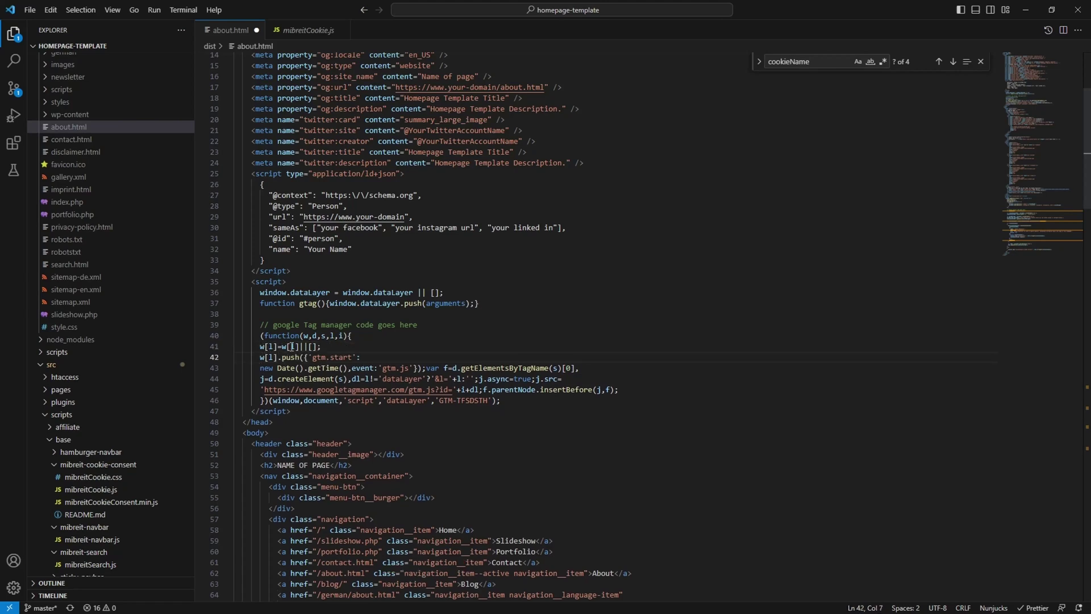
Step: Delete the redundant w[l]=w[l]||[]; line from the snippet
{"action": "left_click", "coordinate": [399, 400]}
{"action": "left_click_drag", "start_coordinate": [256, 292], "coordinate": [449, 294]}
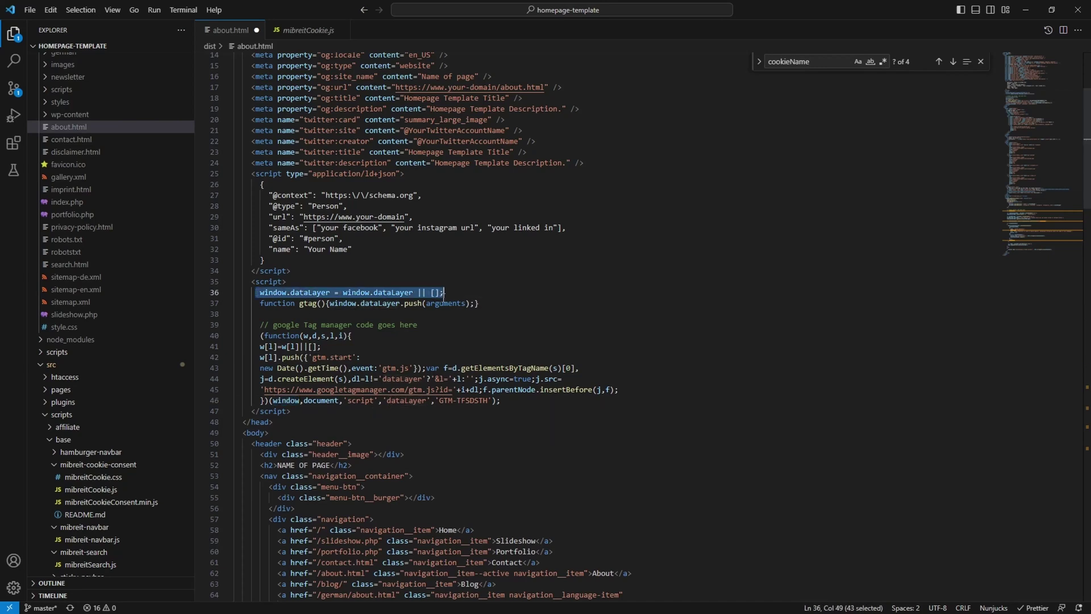
{"action": "left_click_drag", "start_coordinate": [322, 347], "coordinate": [236, 347]}
{"action": "scroll", "coordinate": [236, 347], "scroll_direction": "down", "scroll_amount": 2}
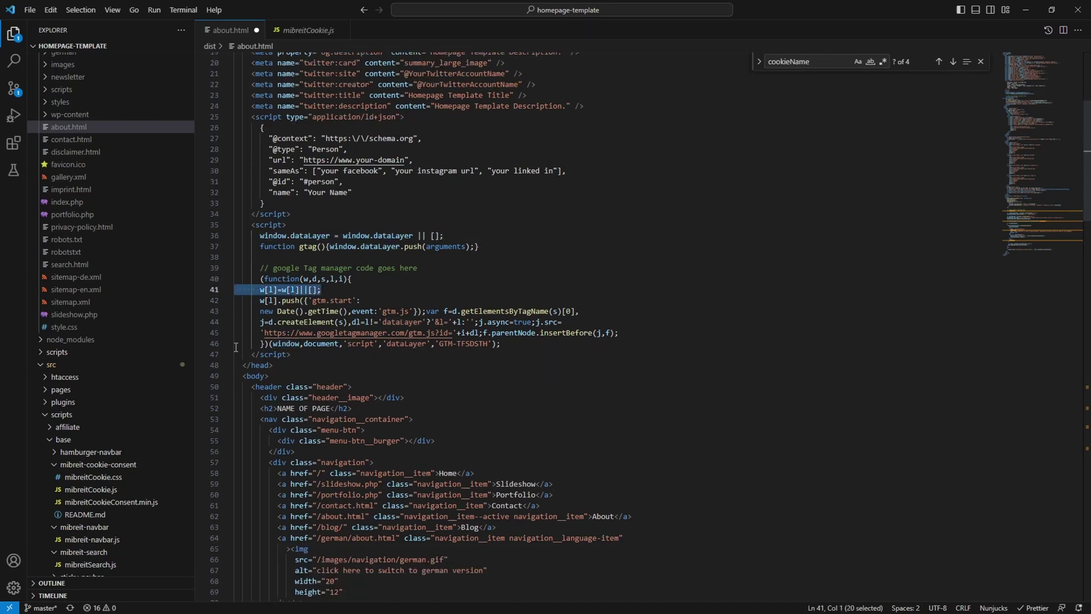
{"action": "scroll", "coordinate": [236, 346], "scroll_direction": "down", "scroll_amount": 2}
{"action": "key", "text": "BackSpace"}
{"action": "key", "text": "BackSpace"}
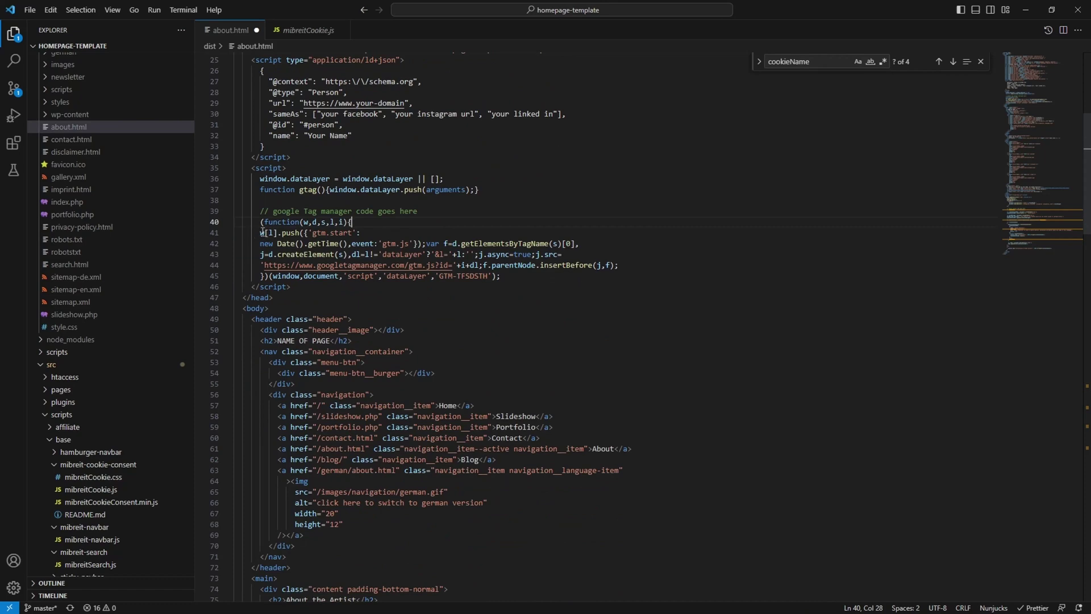
Step: Check the dataLayer and gtag definitions against the snippet, then save about.html
{"action": "scroll", "coordinate": [254, 234], "scroll_direction": "up", "scroll_amount": 2}
{"action": "left_click_drag", "start_coordinate": [259, 235], "coordinate": [483, 237]}
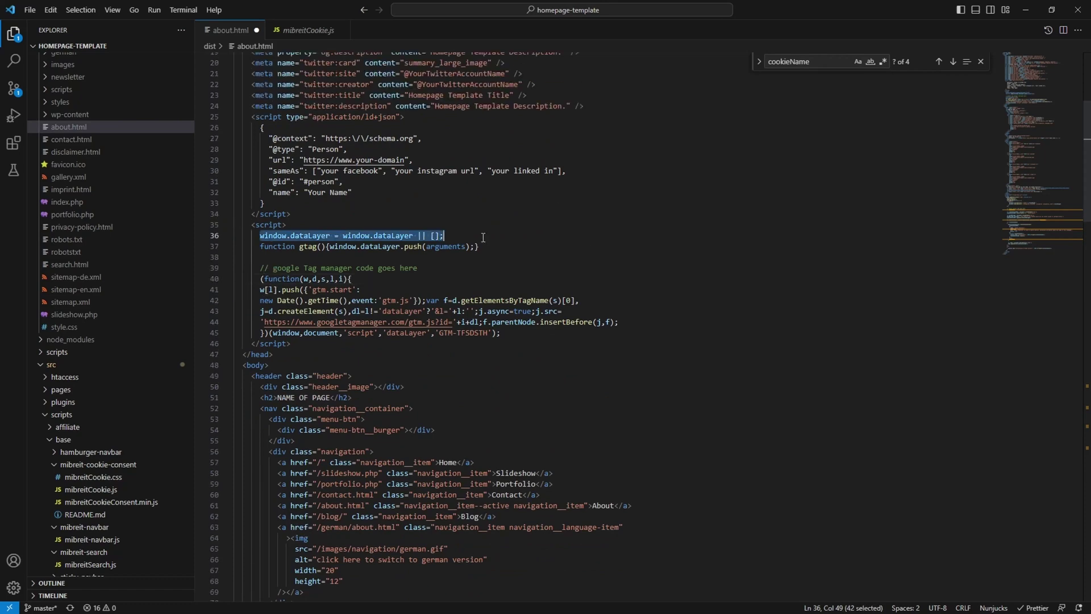
{"action": "left_click_drag", "start_coordinate": [259, 246], "coordinate": [480, 246]}
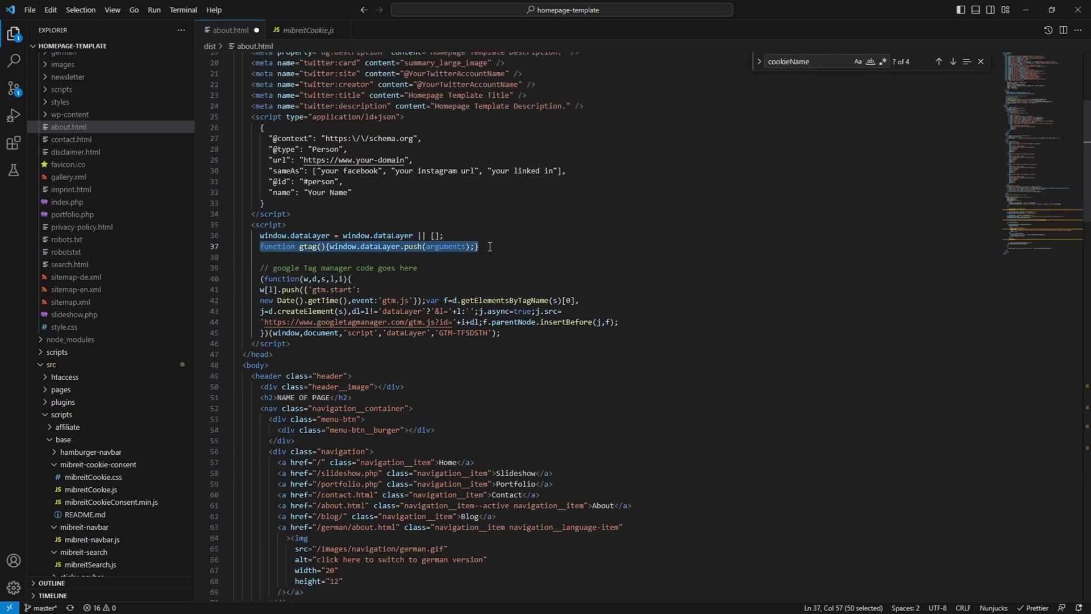
{"action": "double_click", "coordinate": [302, 246]}
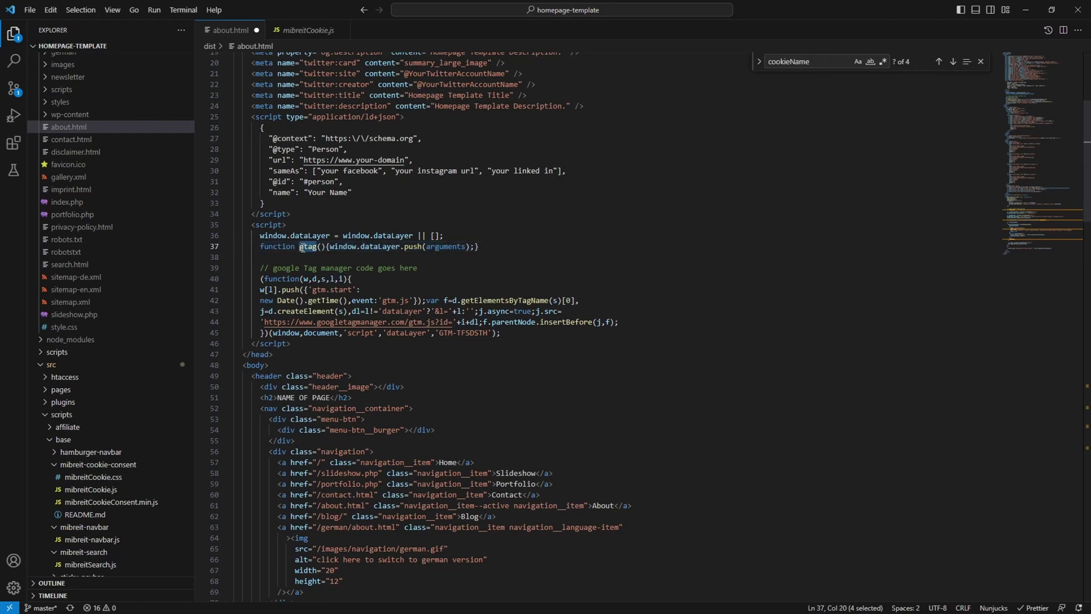
{"action": "left_click", "coordinate": [384, 247]}
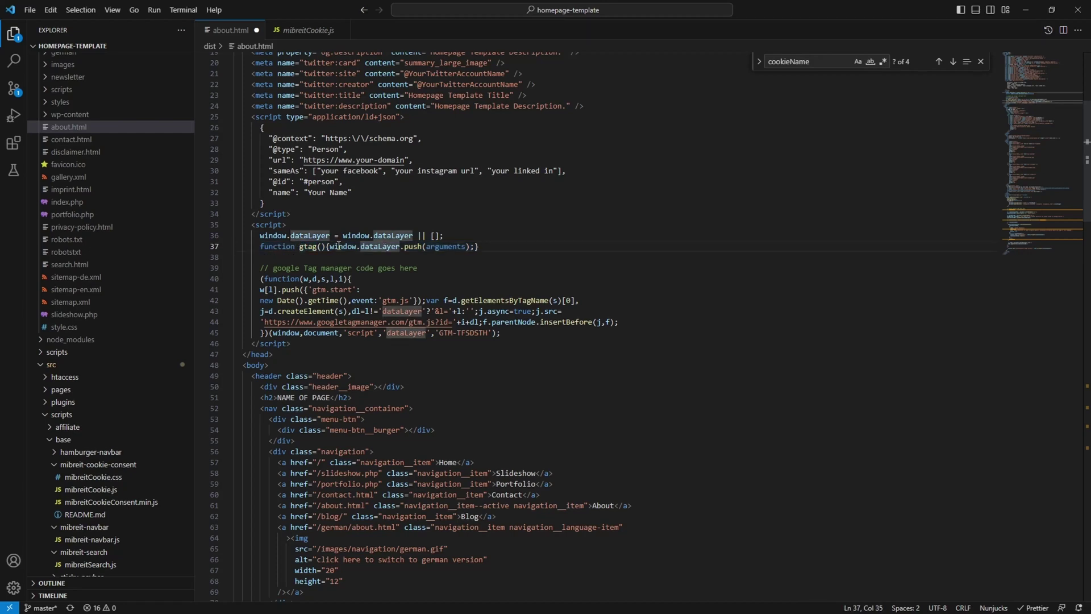
{"action": "double_click", "coordinate": [384, 246]}
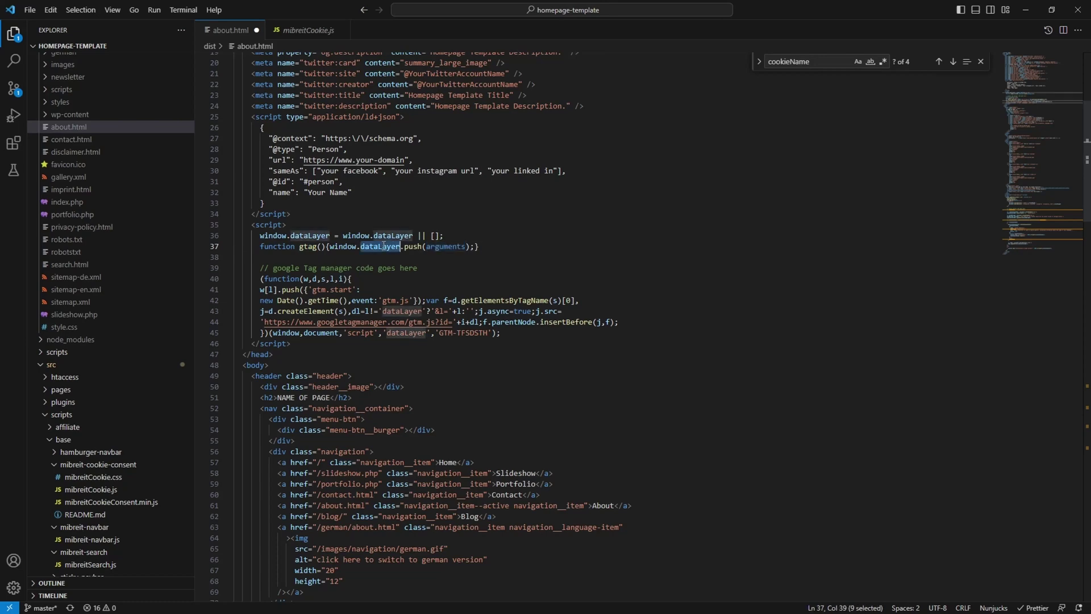
{"action": "left_click_drag", "start_coordinate": [258, 290], "coordinate": [529, 333]}
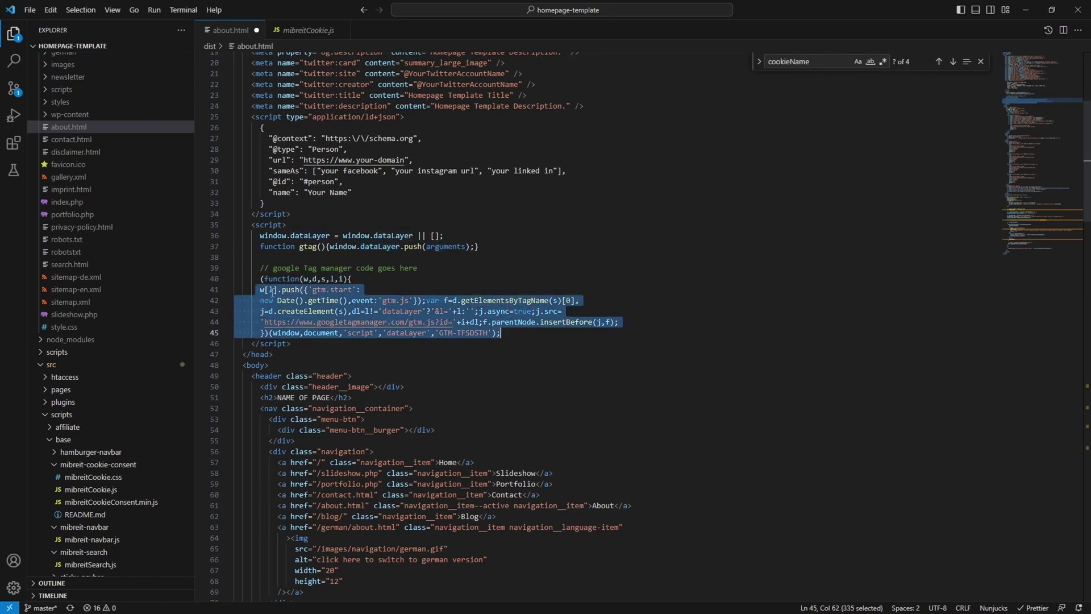
{"action": "left_click_drag", "start_coordinate": [259, 290], "coordinate": [523, 330]}
{"action": "left_click", "coordinate": [368, 290]}
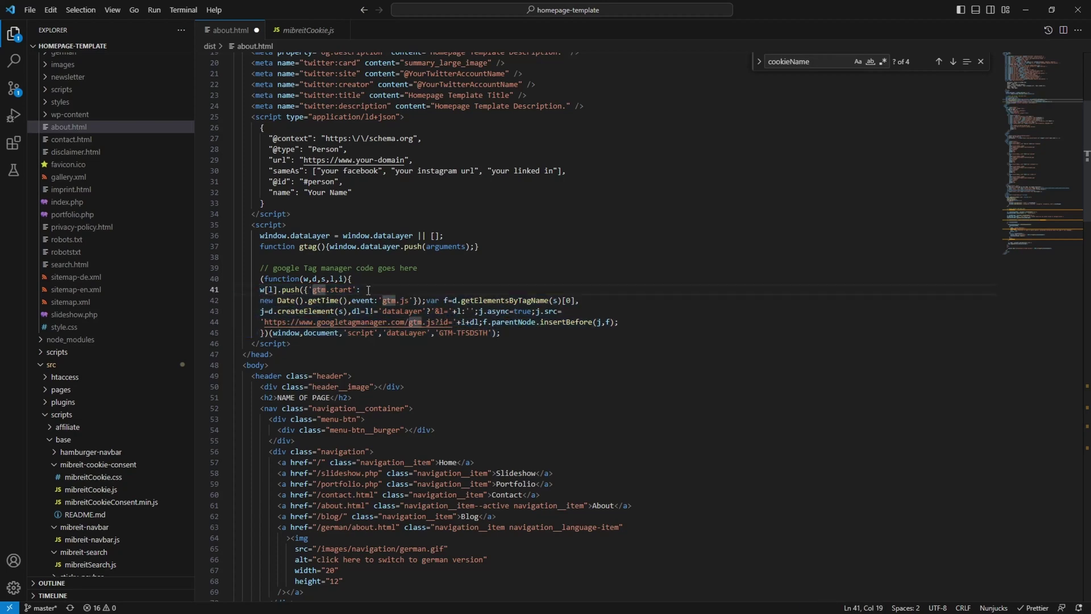
{"action": "left_click_drag", "start_coordinate": [259, 235], "coordinate": [499, 249]}
{"action": "double_click", "coordinate": [307, 246]}
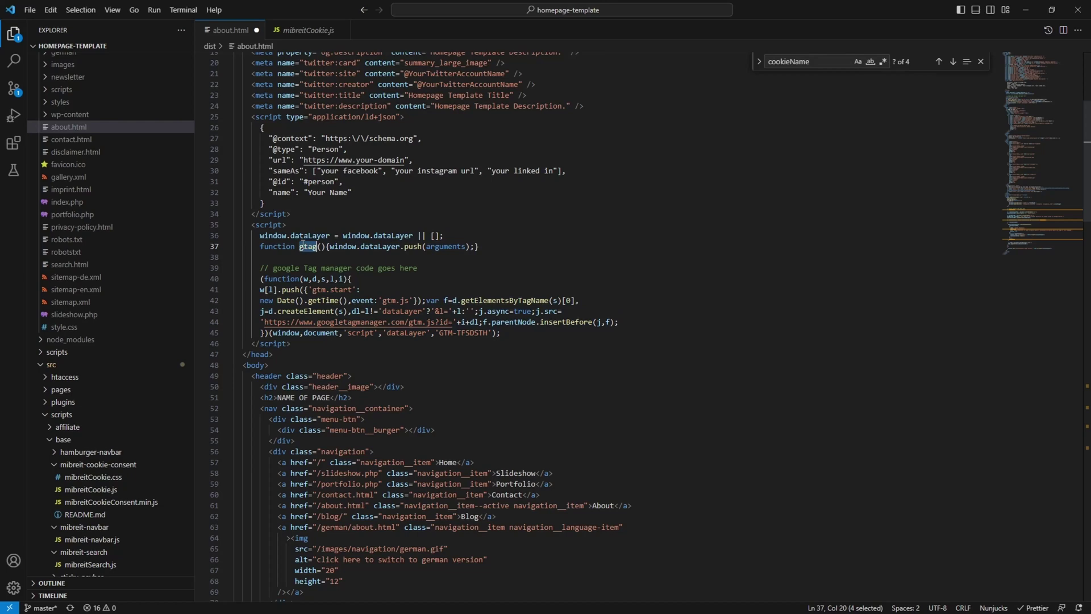
{"action": "key", "text": "ctrl+s"}
Step: Add a line after the console.log on line 161 and type gtag(
{"action": "scroll", "coordinate": [309, 261], "scroll_direction": "down", "scroll_amount": 20}
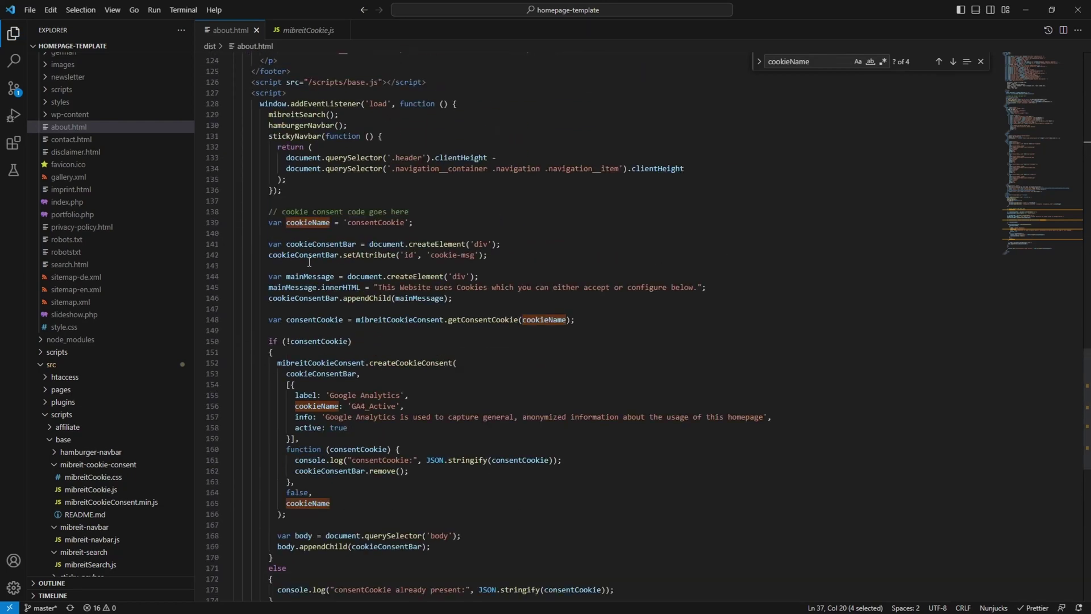
{"action": "scroll", "coordinate": [309, 261], "scroll_direction": "down", "scroll_amount": 2}
{"action": "left_click", "coordinate": [586, 348]}
{"action": "key", "text": "Return"}
{"action": "key", "text": "Return"}
{"action": "key", "text": "Return"}
{"action": "key", "text": "Up"}
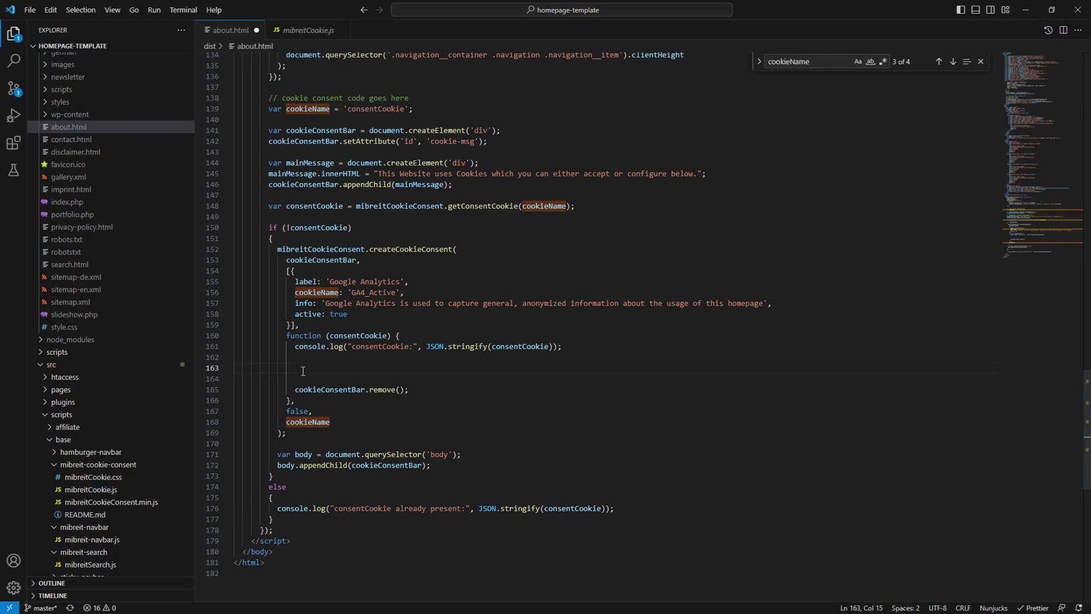
{"action": "type", "text": "gtag("}
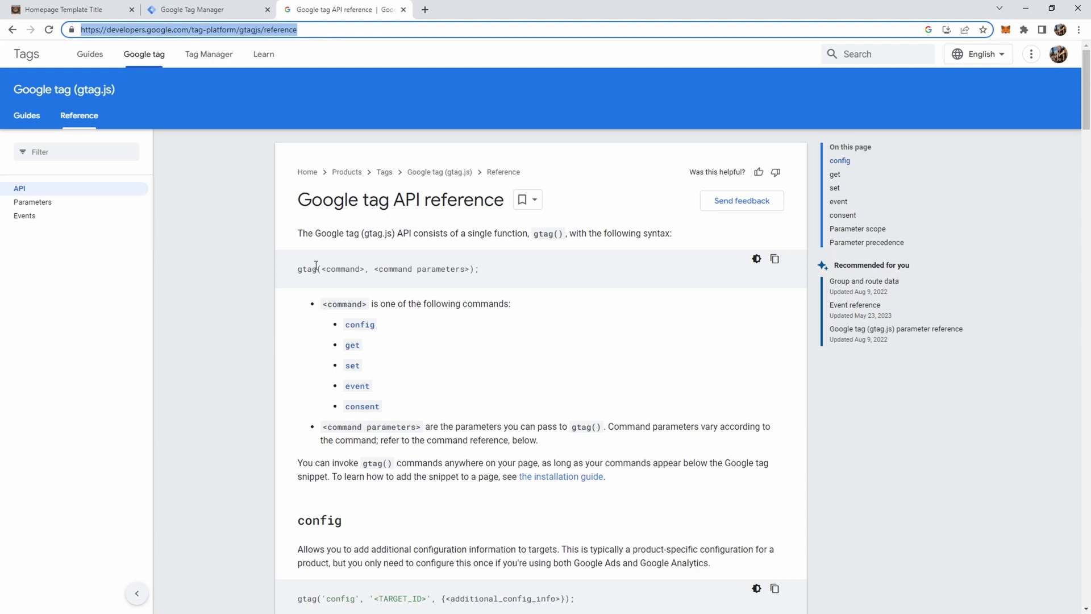
Step: Scroll through the gtag.js reference's config, get, set, event and consent commands
{"action": "scroll", "coordinate": [316, 266], "scroll_direction": "down", "scroll_amount": 3}
{"action": "scroll", "coordinate": [310, 225], "scroll_direction": "up", "scroll_amount": 2}
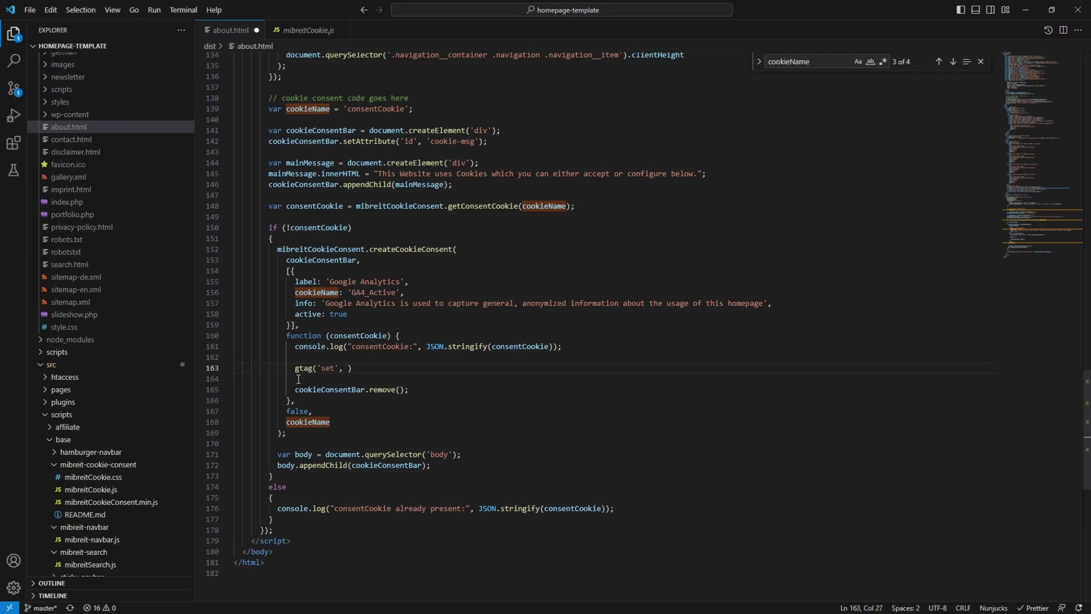
Step: Complete the callback's call as gtag('set', consentCookie); on line 163
{"action": "type", "text": ","}
{"action": "double_click", "coordinate": [514, 349]}
{"action": "key", "text": "ctrl+c"}
{"action": "left_click", "coordinate": [346, 368]}
{"action": "key", "text": "ctrl+v"}
{"action": "key", "text": "Delete"}
{"action": "key", "text": "End"}
{"action": "type", "text": ";"}
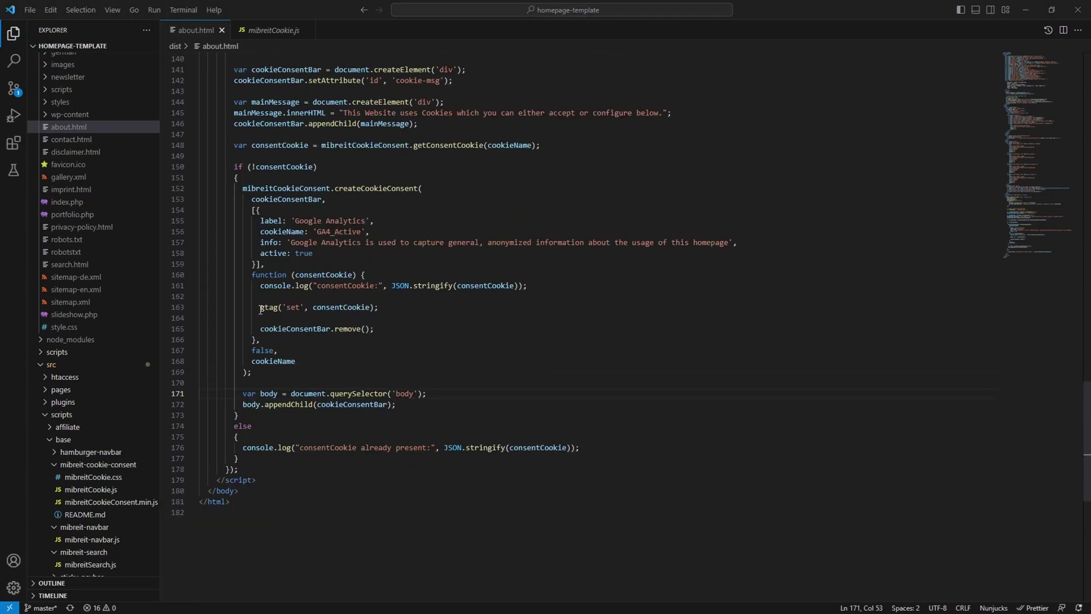
Step: Copy that call into the else branch after its console.log, then save about.html
{"action": "left_click_drag", "start_coordinate": [260, 306], "coordinate": [379, 306]}
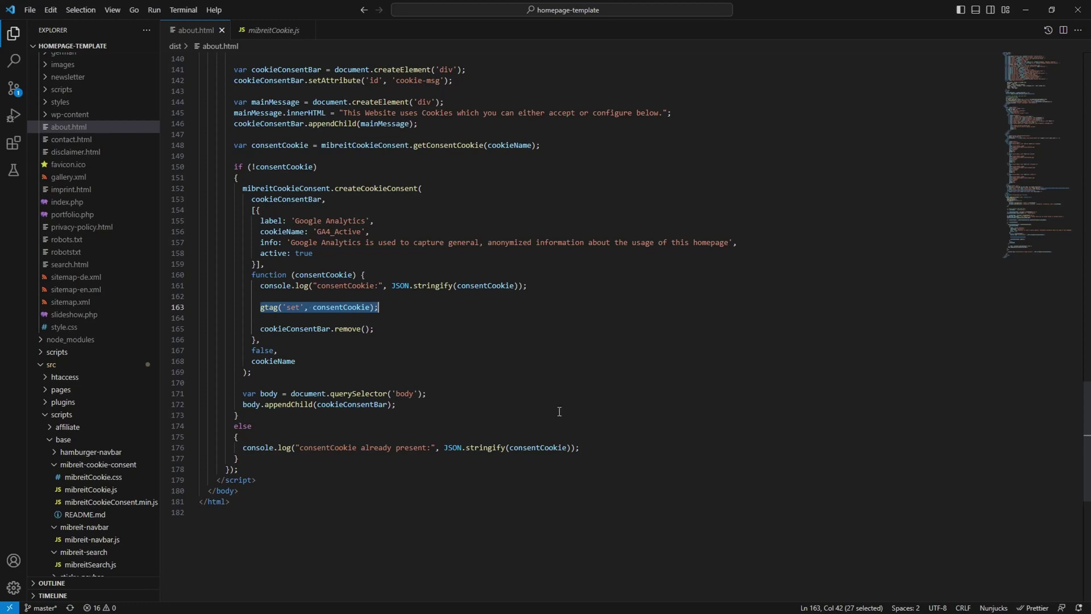
{"action": "key", "text": "ctrl+c"}
{"action": "left_click", "coordinate": [581, 447]}
{"action": "key", "text": "Return"}
{"action": "key", "text": "Return"}
{"action": "key", "text": "ctrl+v"}
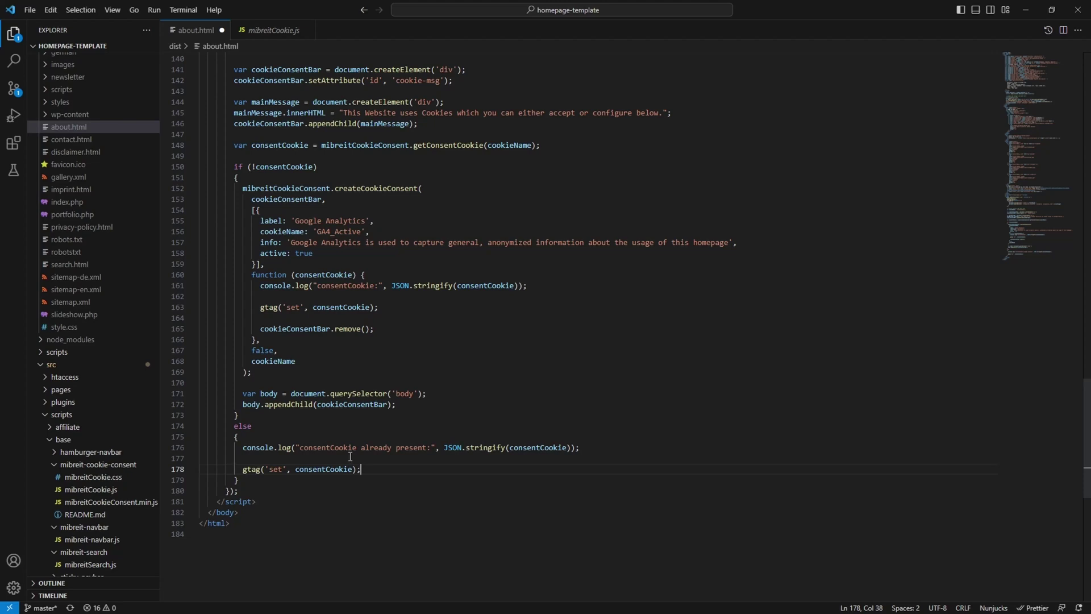
{"action": "scroll", "coordinate": [350, 456], "scroll_direction": "up", "scroll_amount": 1}
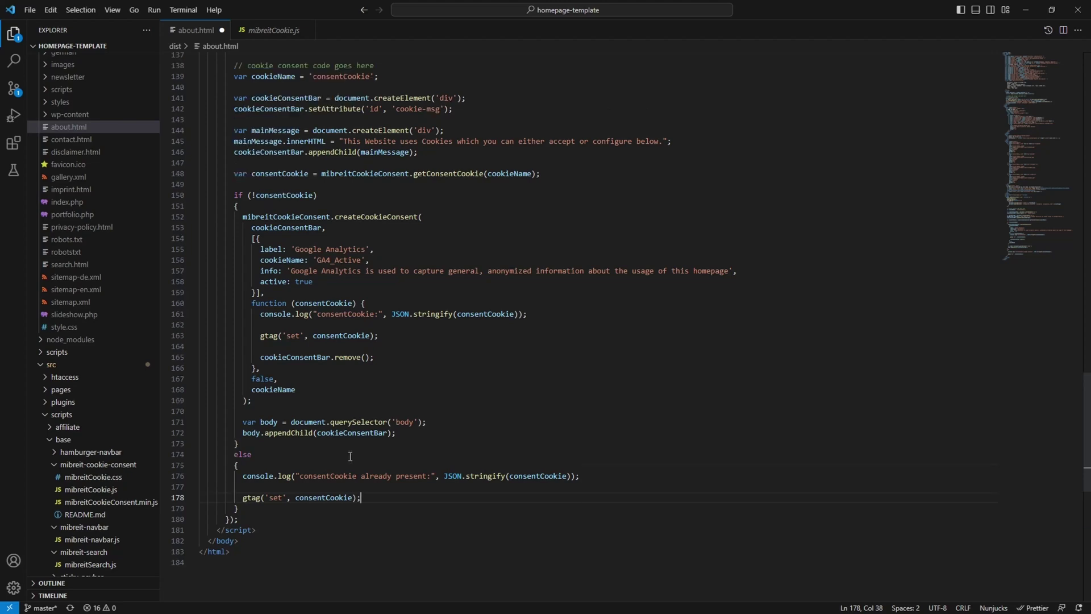
{"action": "left_click", "coordinate": [391, 487]}
{"action": "key", "text": "ctrl+s"}
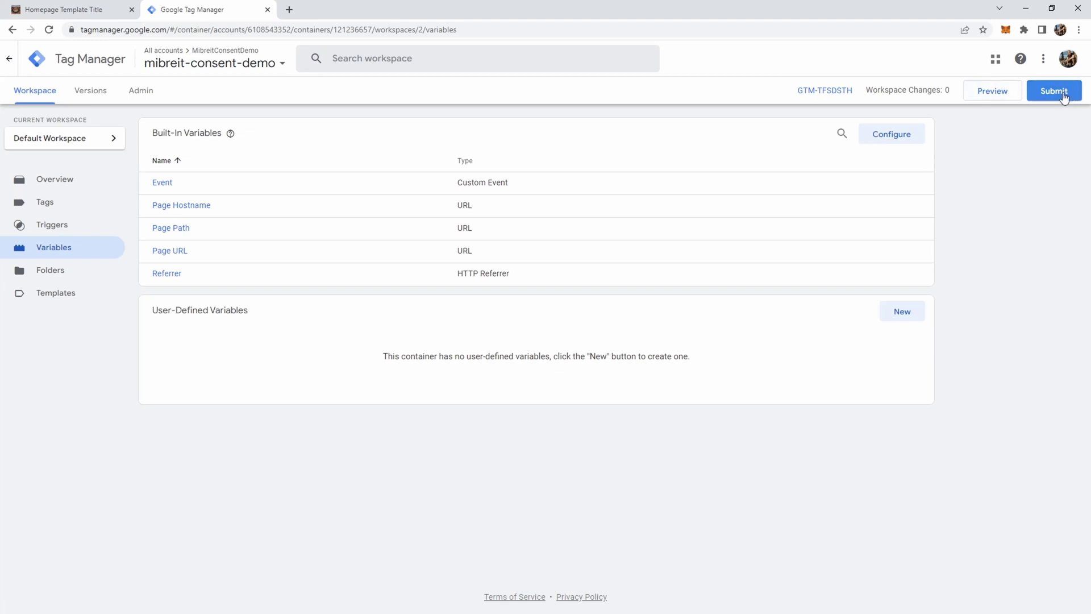
{"action": "left_click", "coordinate": [986, 96]}
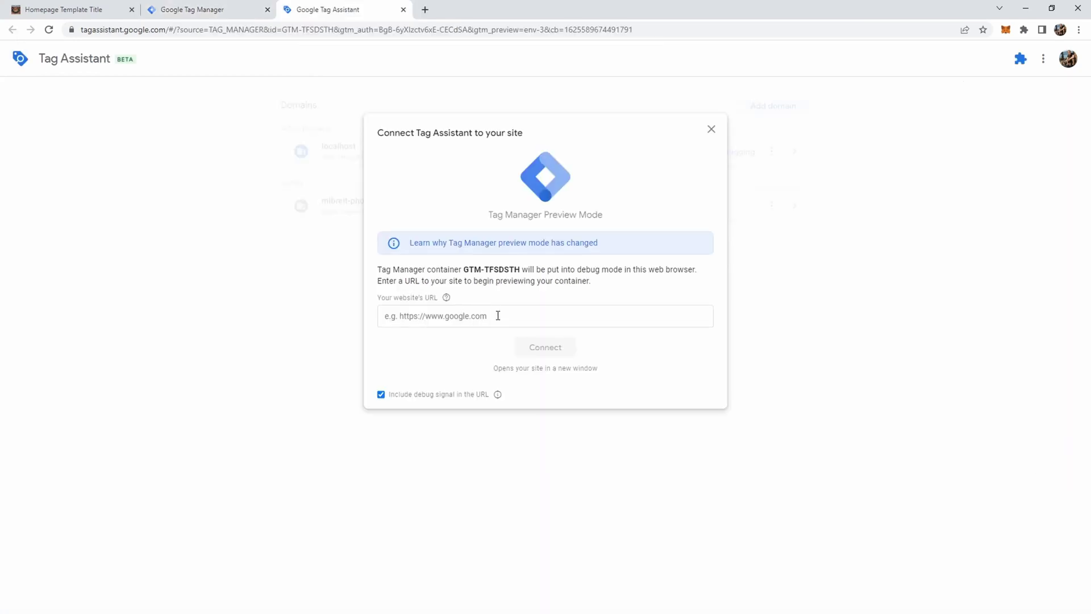
{"action": "left_click", "coordinate": [498, 315]}
{"action": "left_click", "coordinate": [484, 385]}
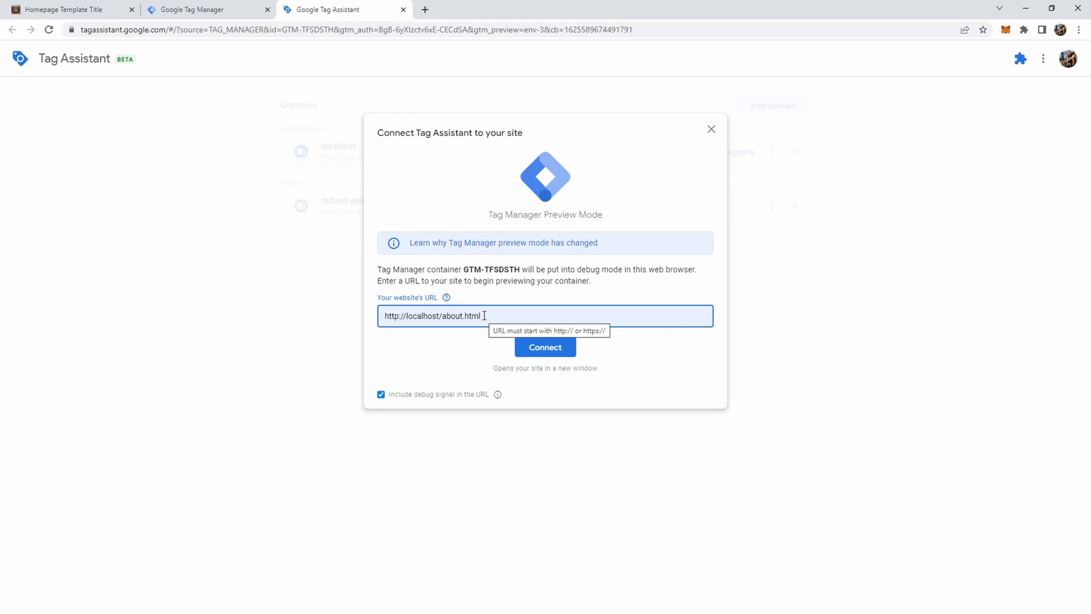
{"action": "left_click", "coordinate": [446, 297]}
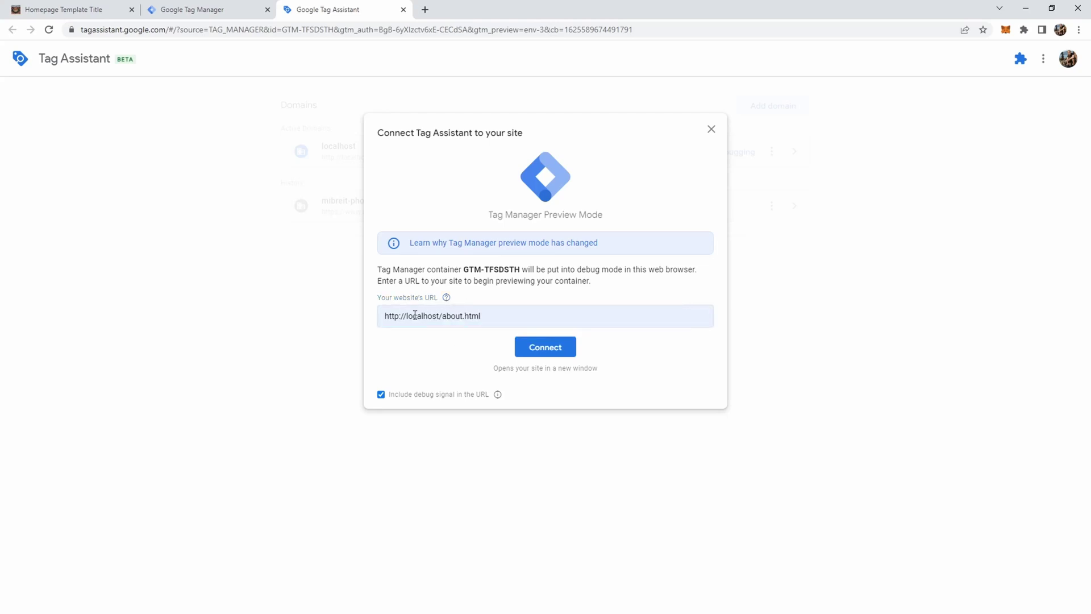
Step: Connect the Tag Assistant preview to the localhost About page and dismiss the confirmation
{"action": "left_click", "coordinate": [560, 348]}
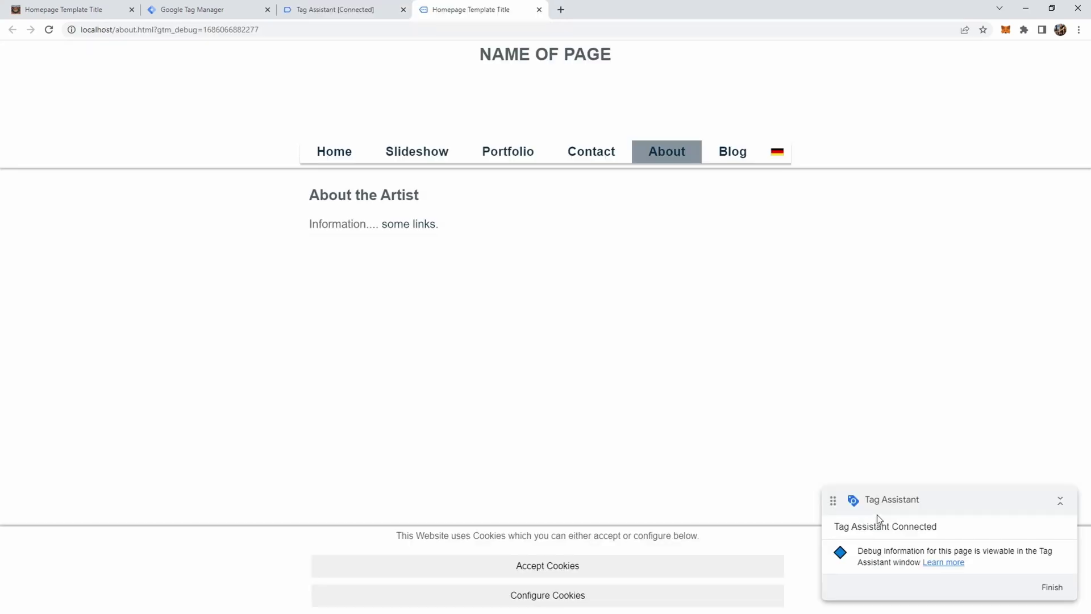
{"action": "left_click_drag", "start_coordinate": [937, 502], "coordinate": [893, 269]}
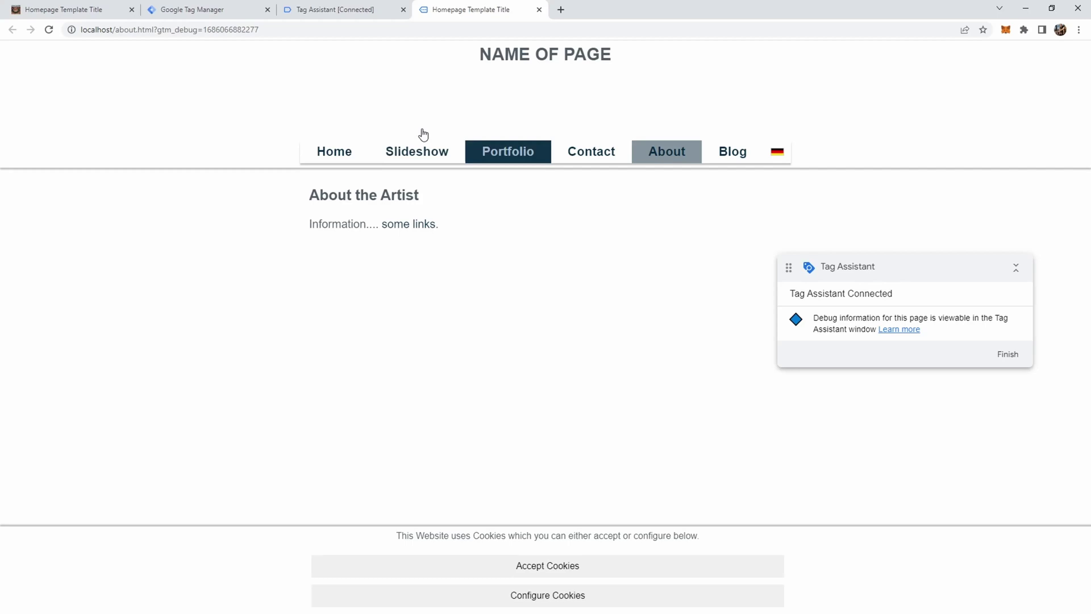
{"action": "left_click", "coordinate": [353, 10]}
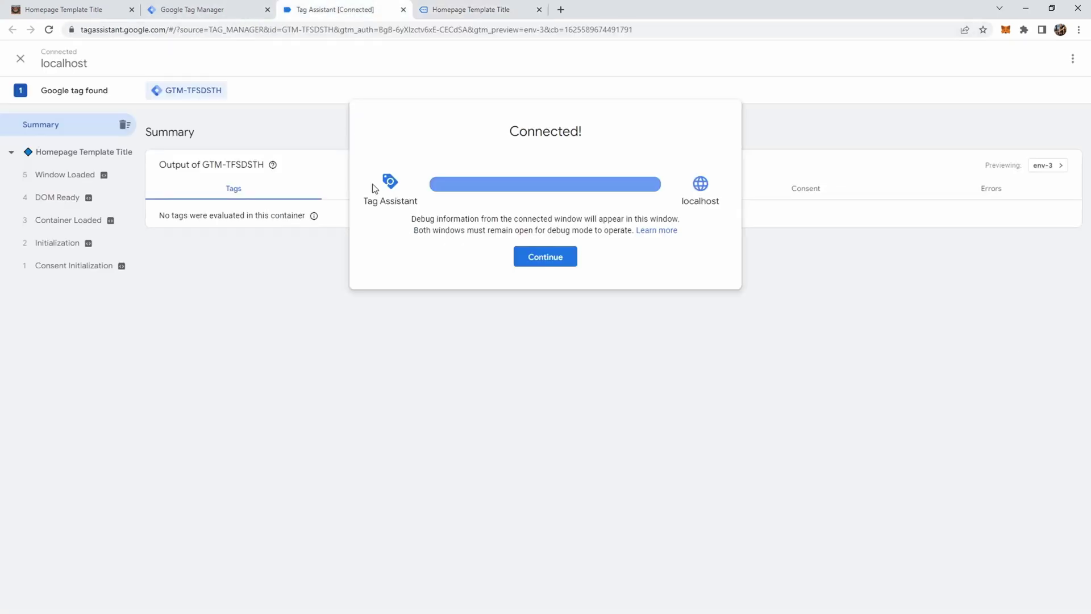
{"action": "left_click", "coordinate": [560, 259]}
Step: Inspect the Consent Initialization, Initialization, Container Loaded and DOM Ready events
{"action": "left_click", "coordinate": [78, 265]}
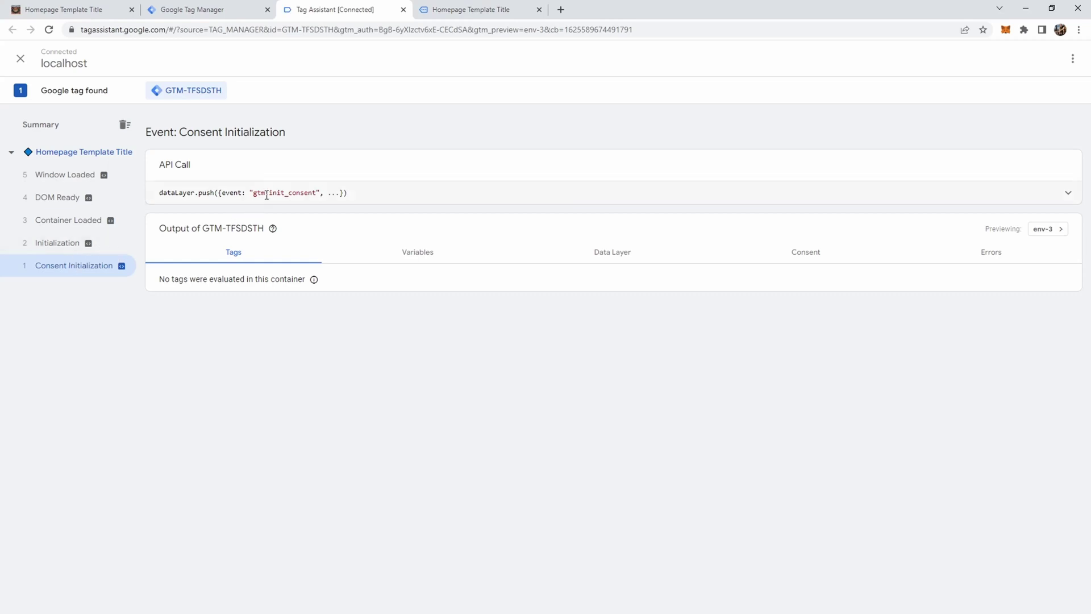
{"action": "left_click", "coordinate": [50, 242]}
{"action": "left_click", "coordinate": [53, 222]}
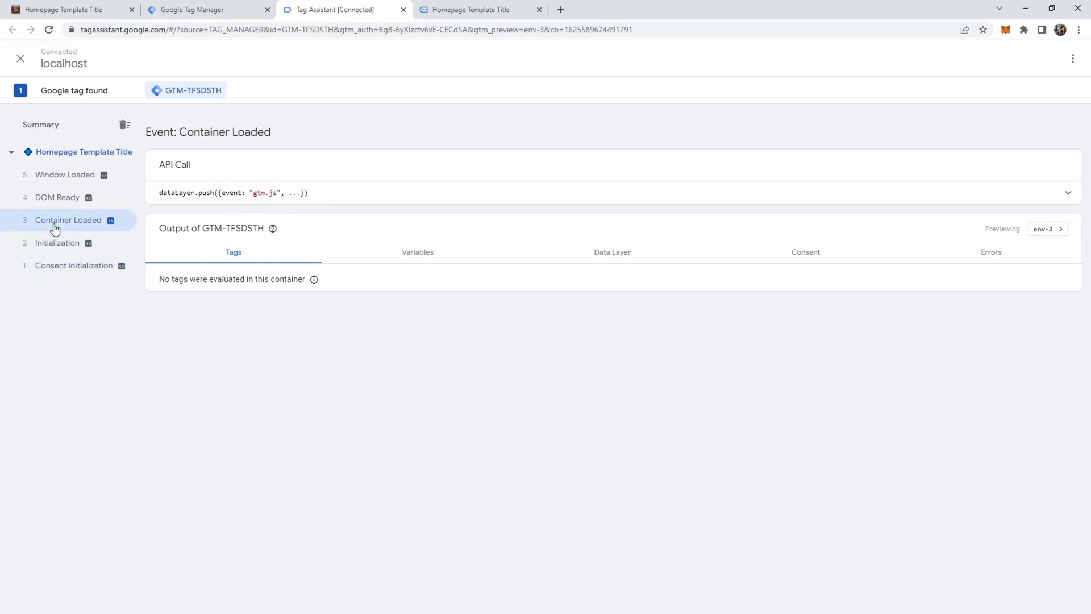
{"action": "left_click", "coordinate": [86, 198]}
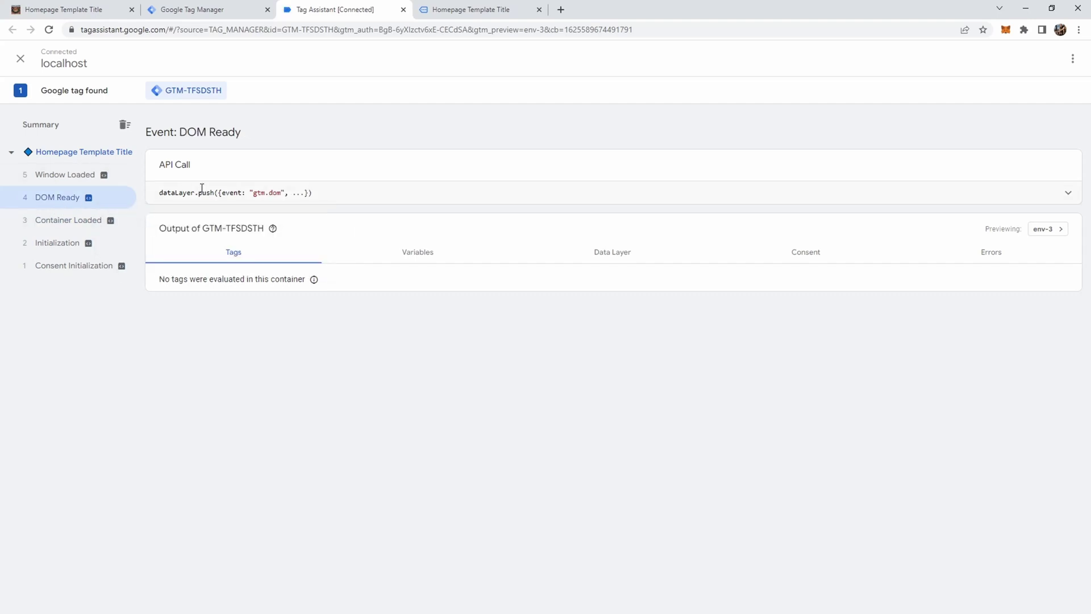
Step: Accept cookies on the About page and select the resulting Set event in Tag Assistant
{"action": "left_click", "coordinate": [482, 10]}
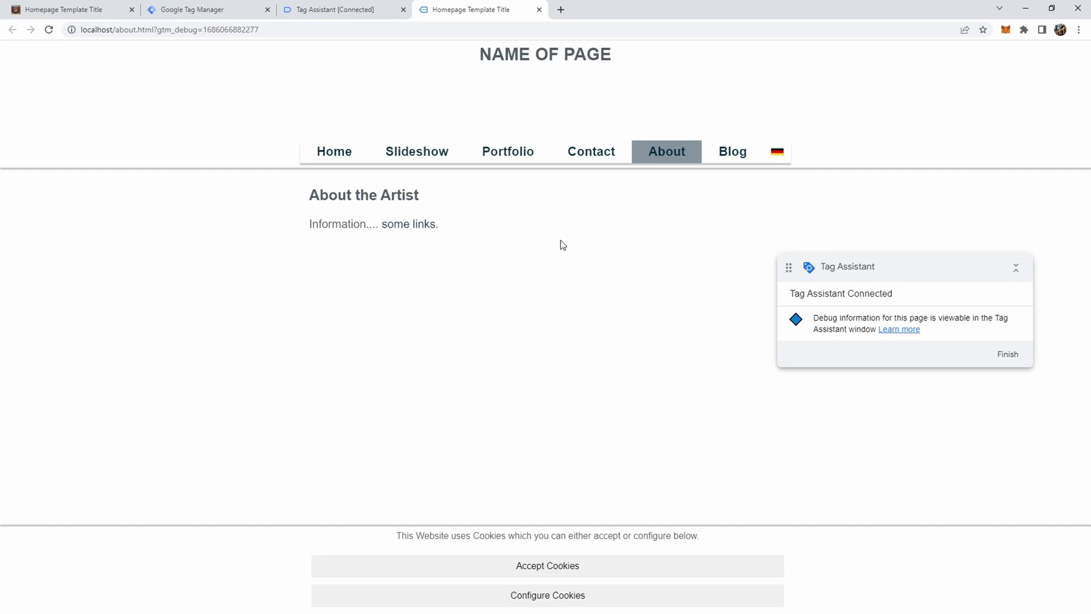
{"action": "left_click", "coordinate": [542, 571]}
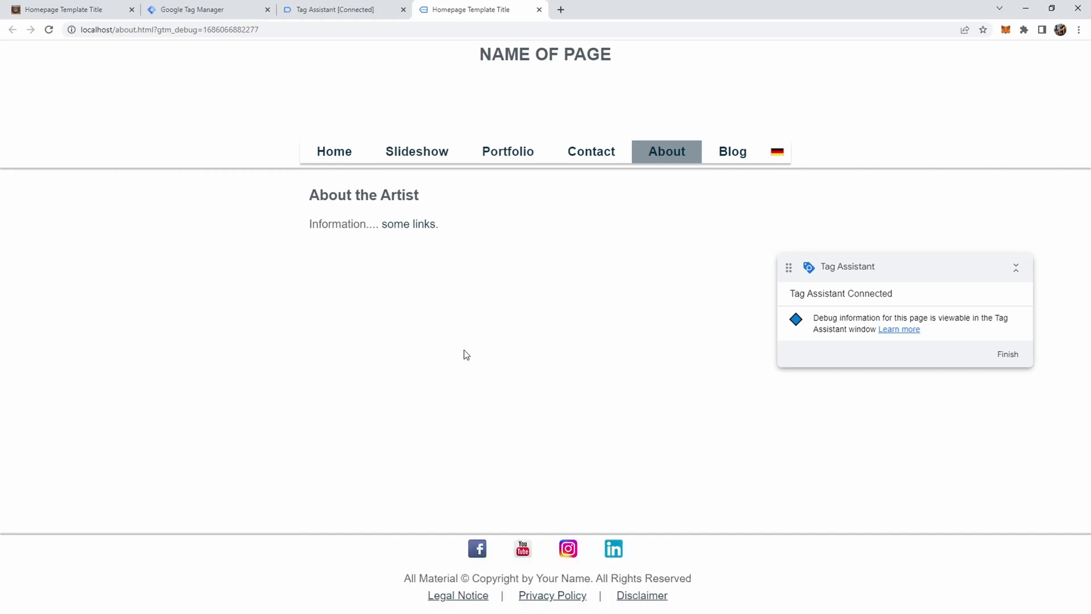
{"action": "left_click", "coordinate": [364, 12]}
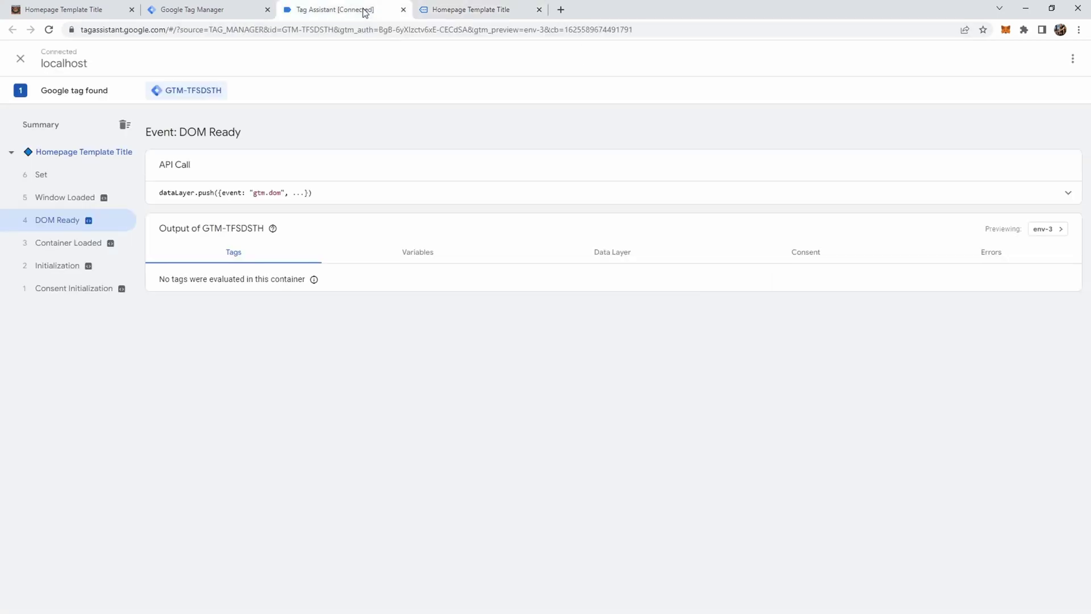
{"action": "left_click", "coordinate": [47, 178]}
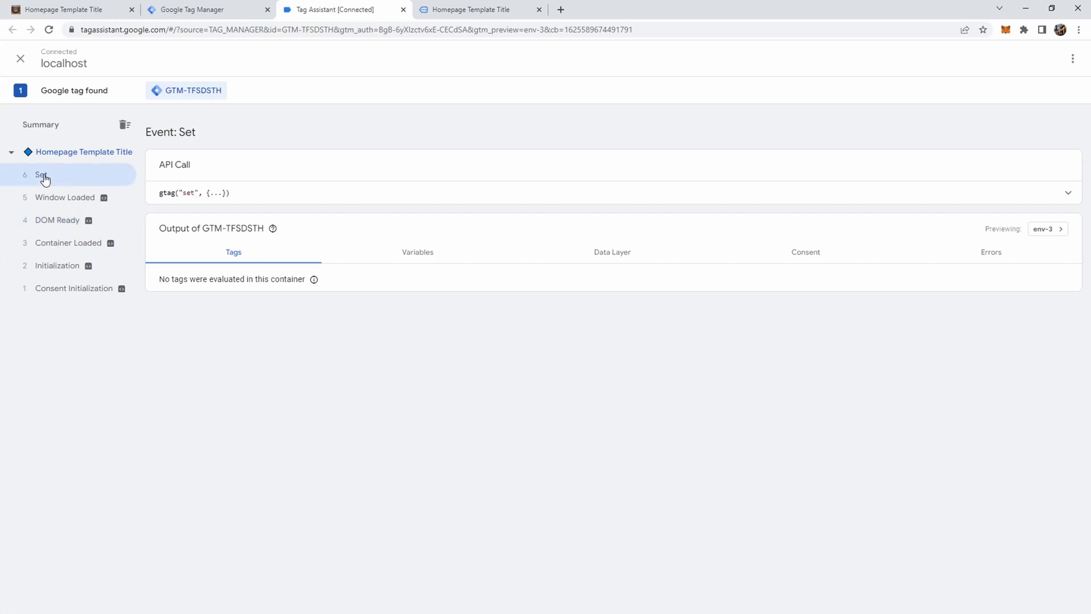
Step: Confirm GA4_Active: true in the Set call and data layer, then stop debugging
{"action": "left_click", "coordinate": [1067, 193]}
{"action": "left_click", "coordinate": [615, 257]}
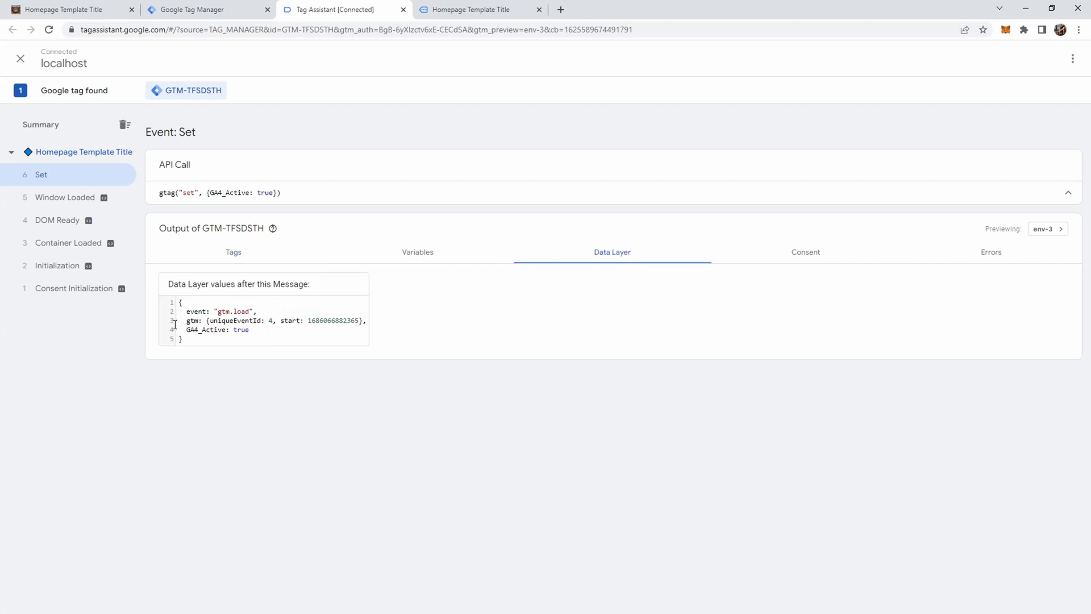
{"action": "left_click_drag", "start_coordinate": [186, 330], "coordinate": [262, 330]}
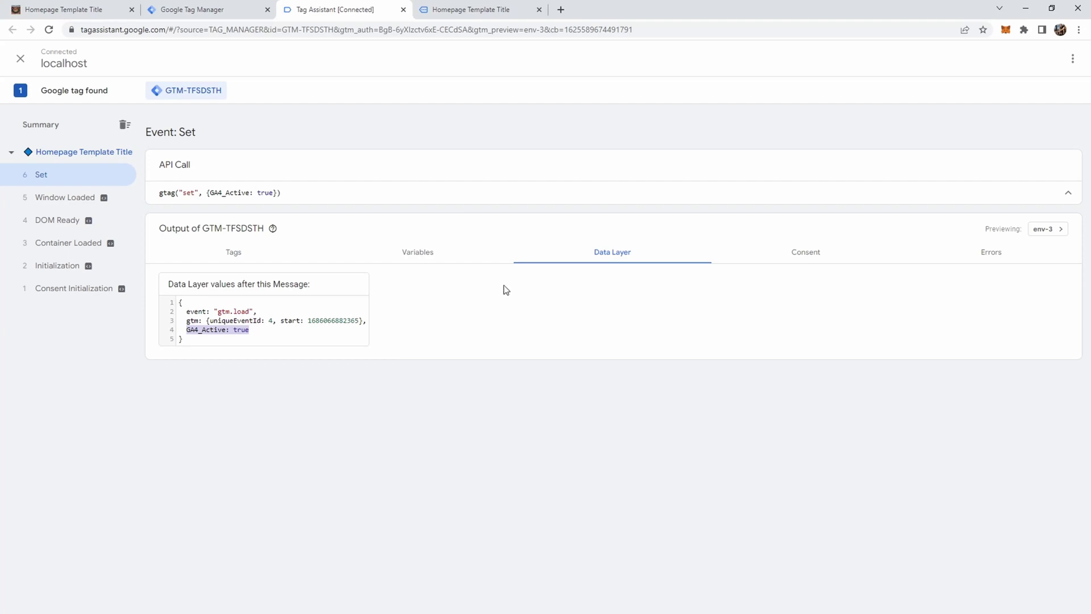
{"action": "left_click", "coordinate": [22, 59]}
{"action": "left_click", "coordinate": [639, 215]}
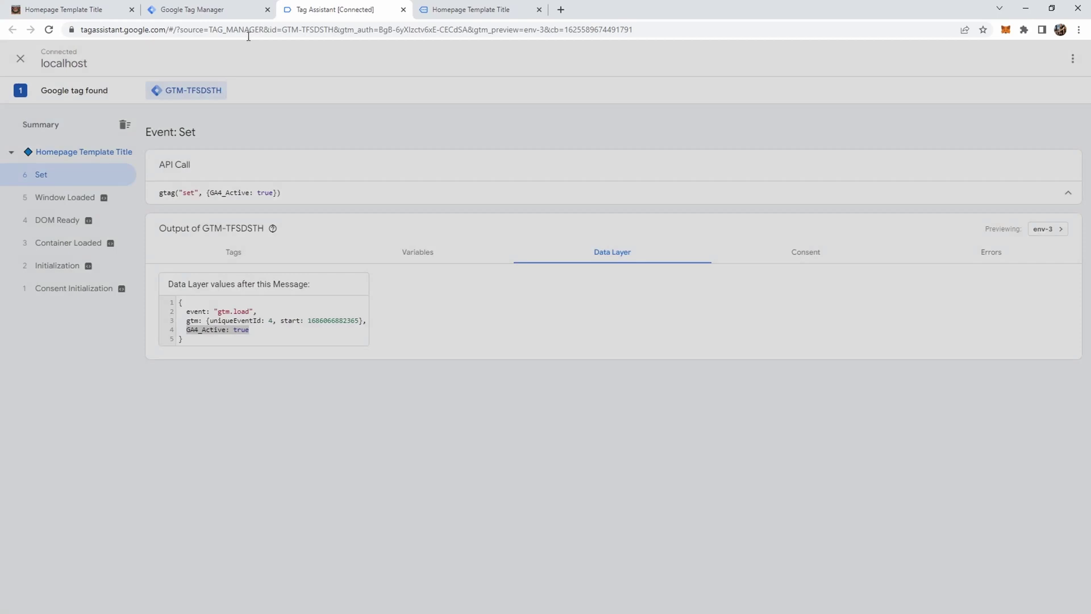
Step: Create a new Data Layer Variable named GA4_Active
{"action": "left_click", "coordinate": [248, 10]}
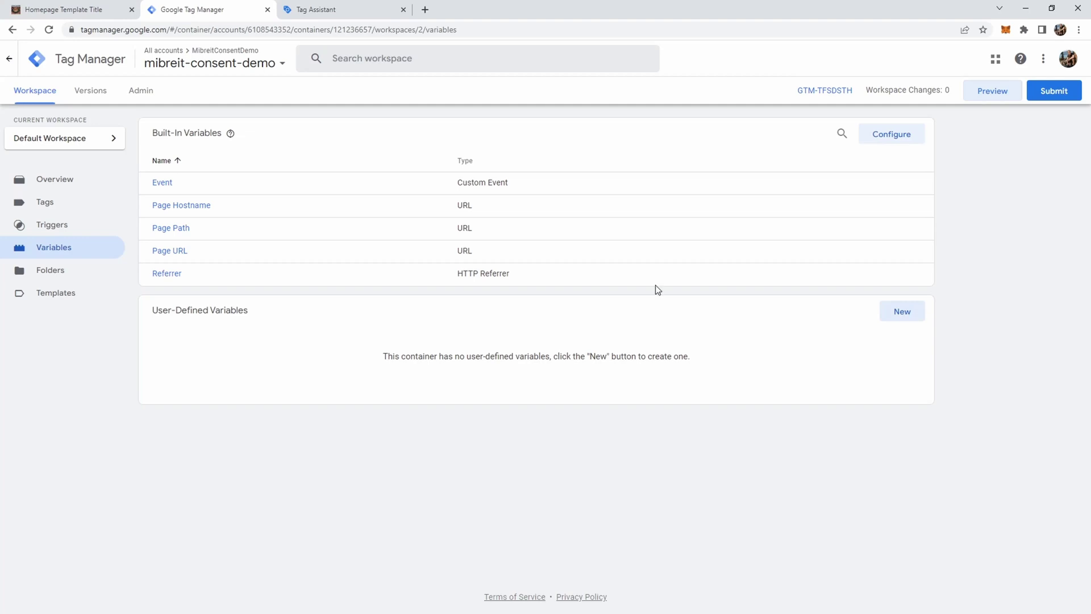
{"action": "left_click", "coordinate": [897, 317]}
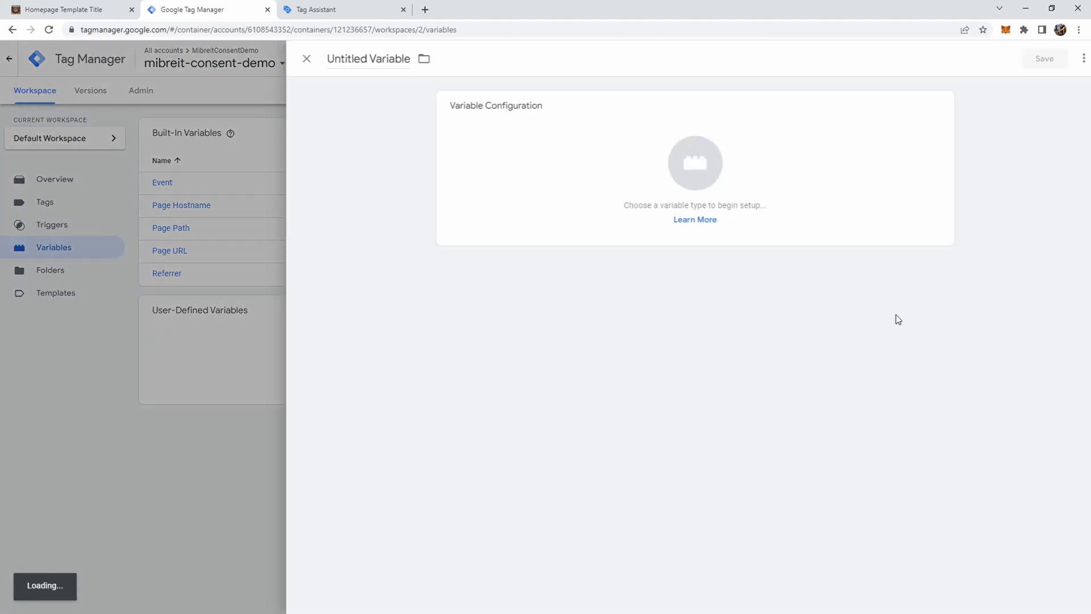
{"action": "left_click", "coordinate": [336, 59]}
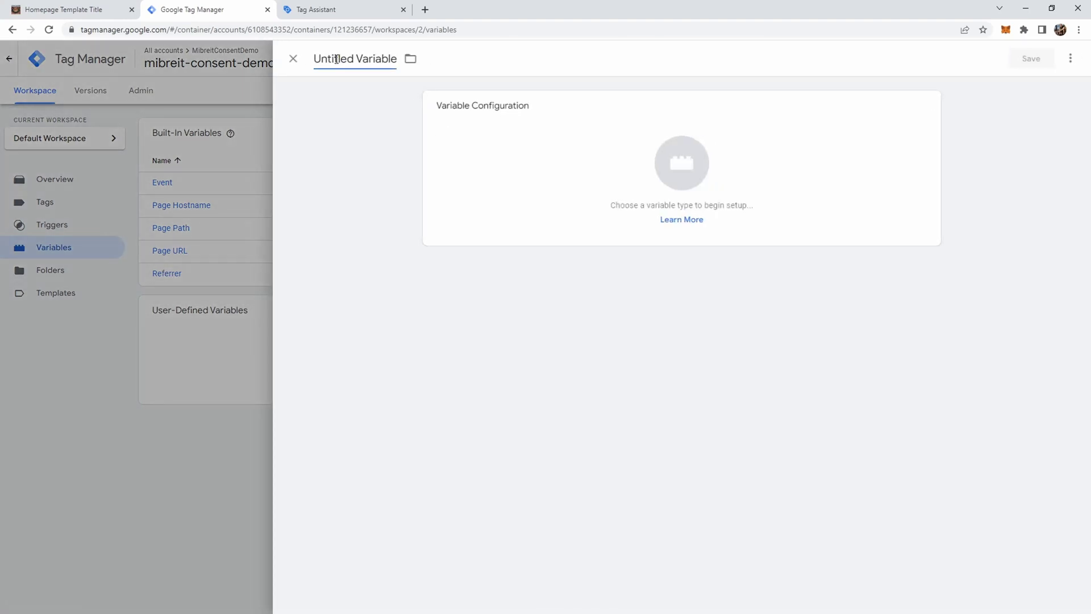
{"action": "key", "text": "ctrl+a"}
{"action": "type", "text": "GA4_Ac"}
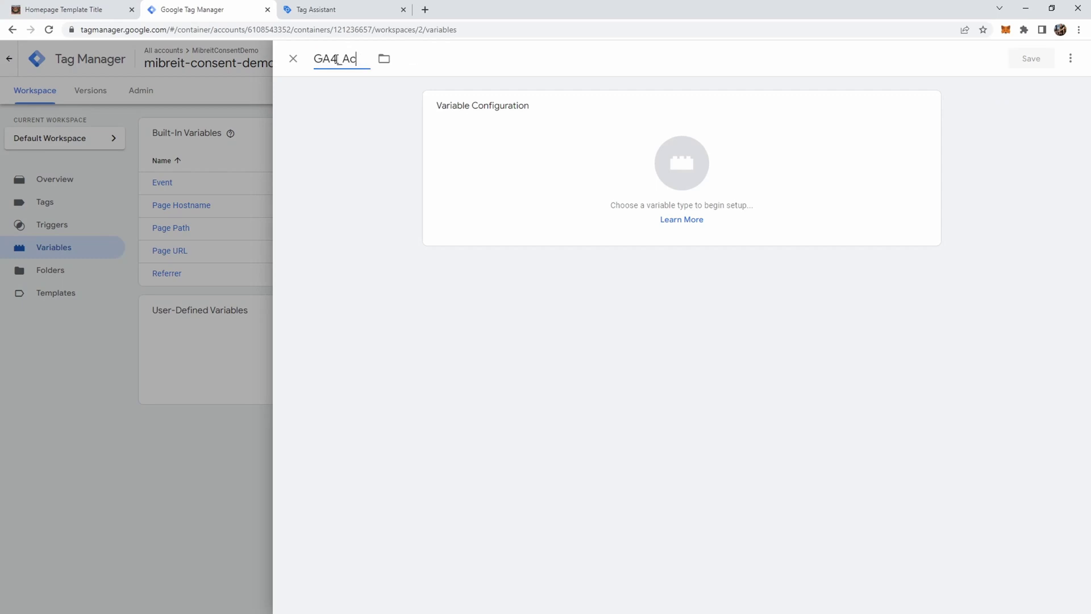
{"action": "type", "text": "tive"}
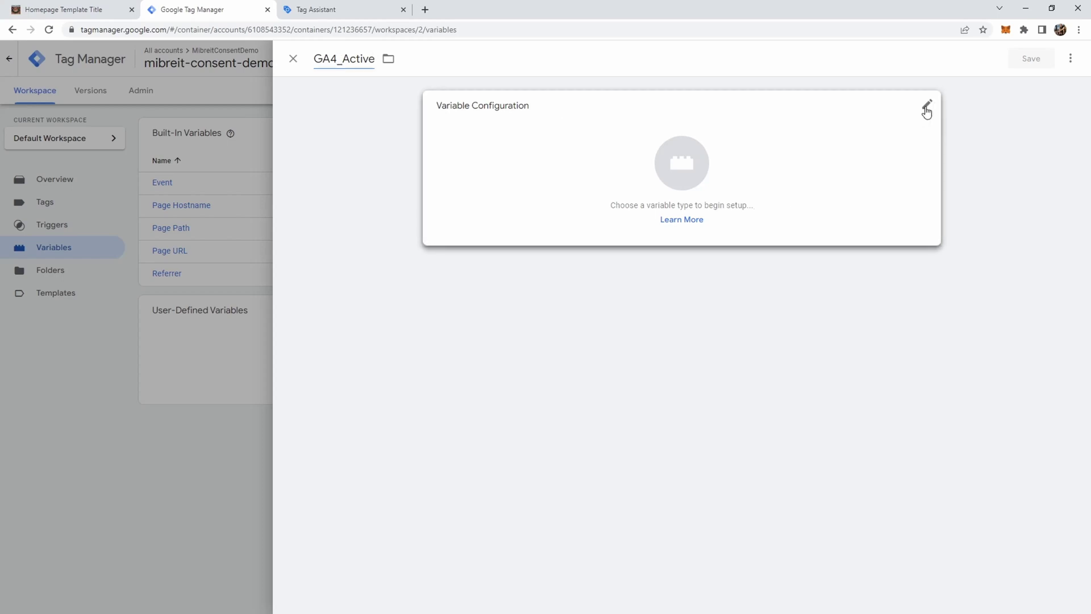
{"action": "left_click", "coordinate": [926, 106]}
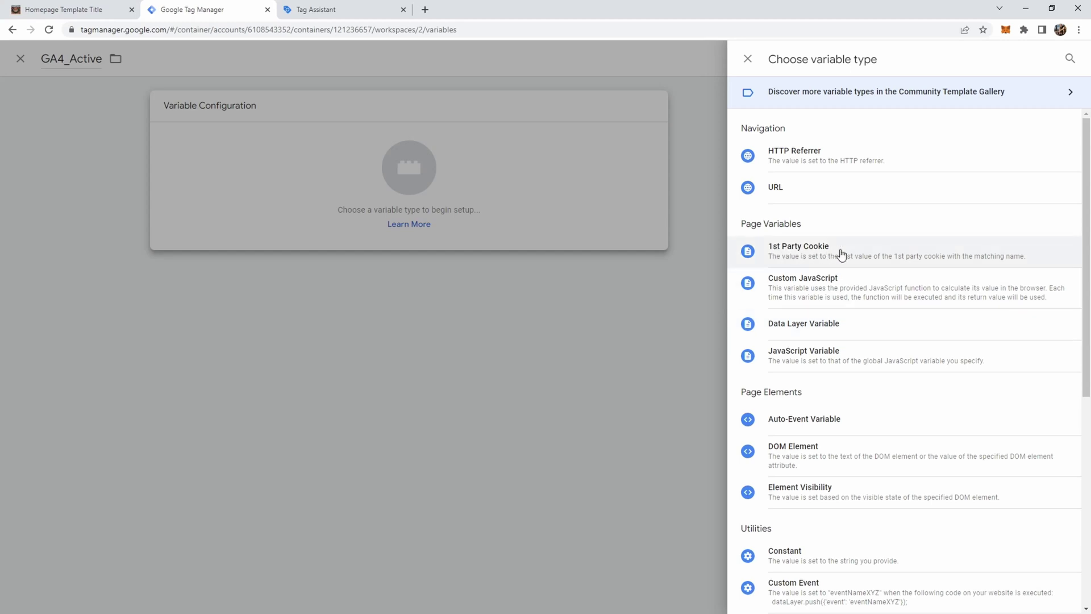
{"action": "left_click", "coordinate": [774, 330]}
Step: Set its data layer key to GA4_Active with default value false
{"action": "left_click", "coordinate": [469, 224]}
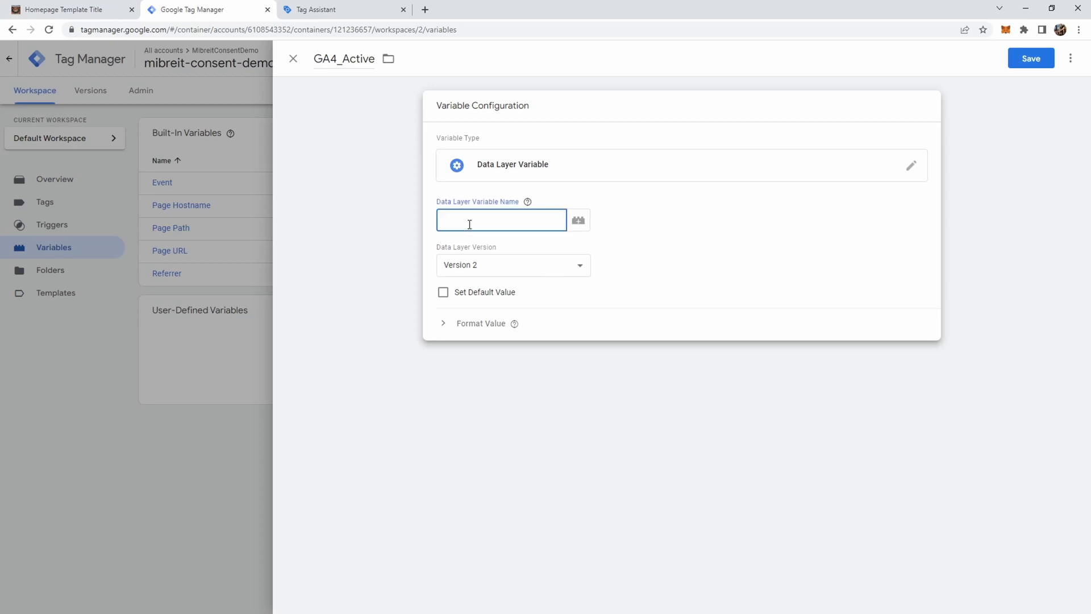
{"action": "type", "text": "GA4_Active"}
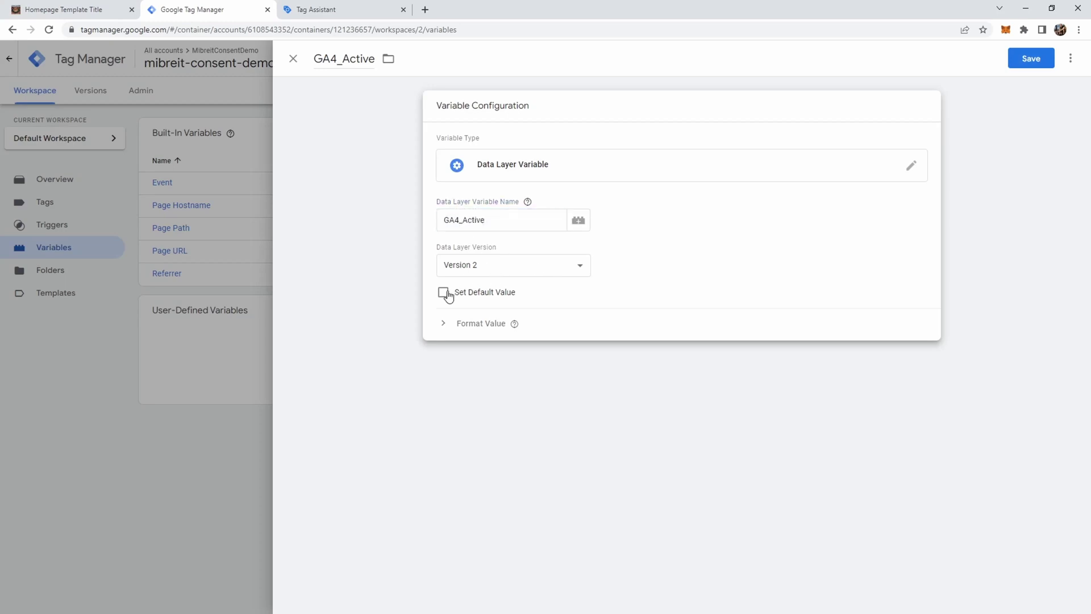
{"action": "left_click", "coordinate": [443, 293]}
{"action": "left_click", "coordinate": [476, 327]}
{"action": "type", "text": "fal"}
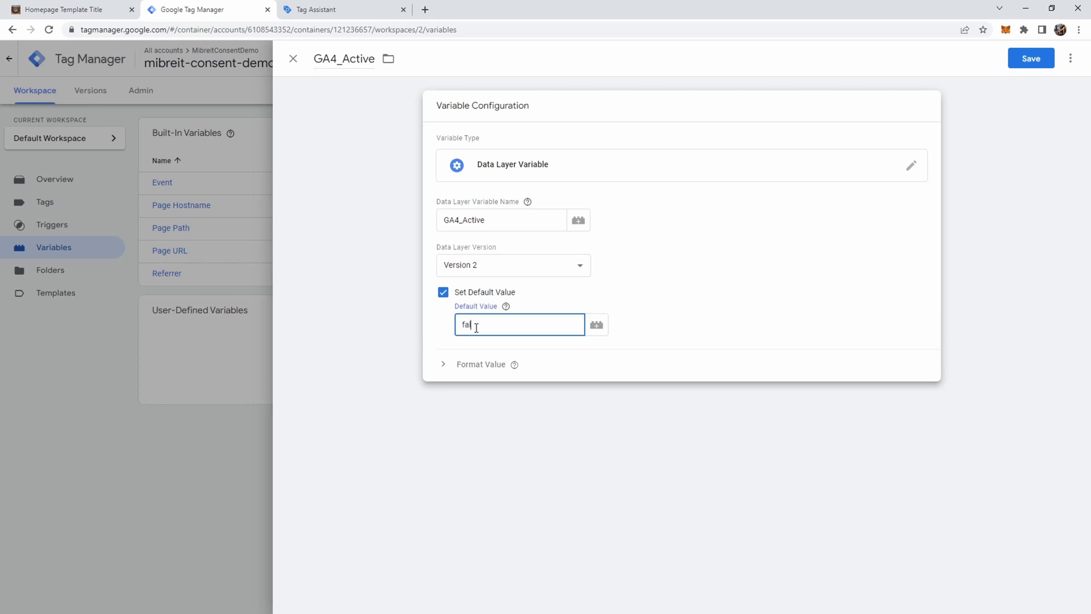
{"action": "type", "text": "se"}
Step: Convert null and undefined values to false and save the variable
{"action": "left_click", "coordinate": [452, 364]}
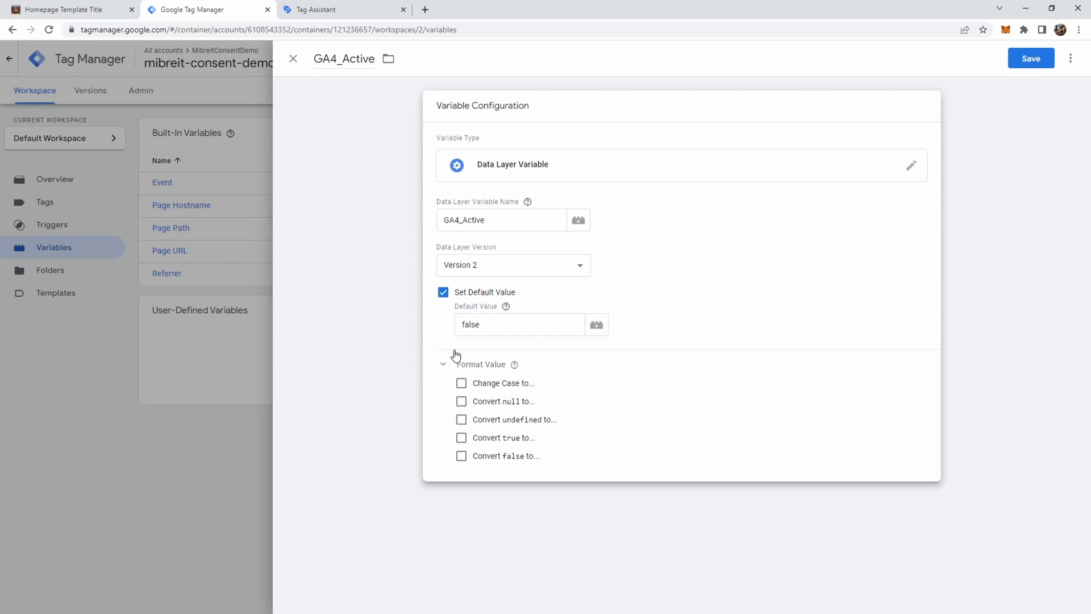
{"action": "left_click", "coordinate": [461, 401]}
{"action": "left_click", "coordinate": [506, 421]}
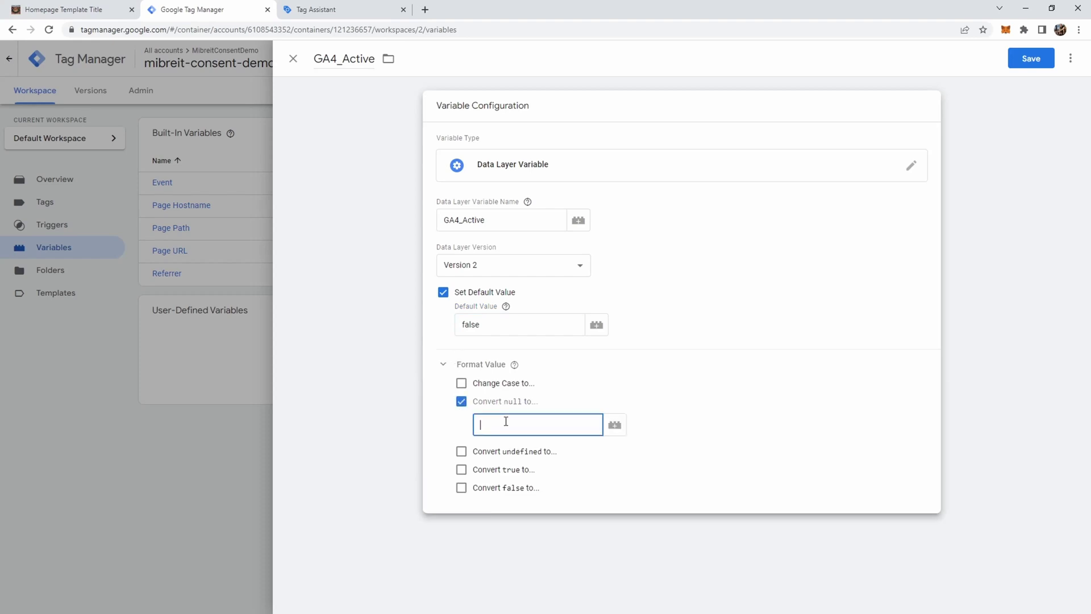
{"action": "type", "text": "false"}
{"action": "left_click", "coordinate": [461, 451]}
{"action": "left_click", "coordinate": [510, 469]}
{"action": "type", "text": "false"}
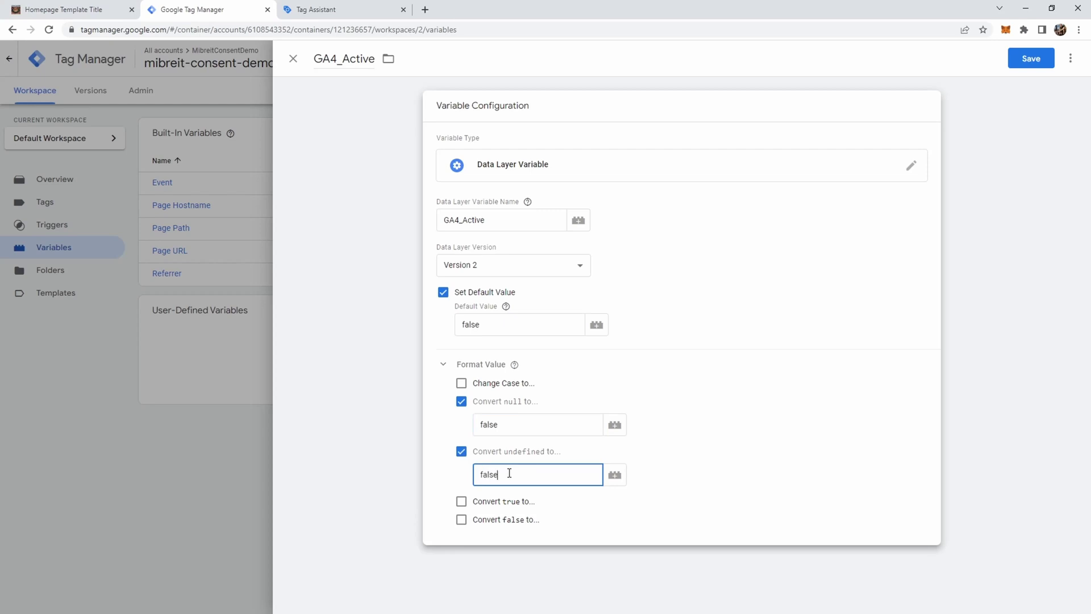
{"action": "left_click", "coordinate": [1032, 59]}
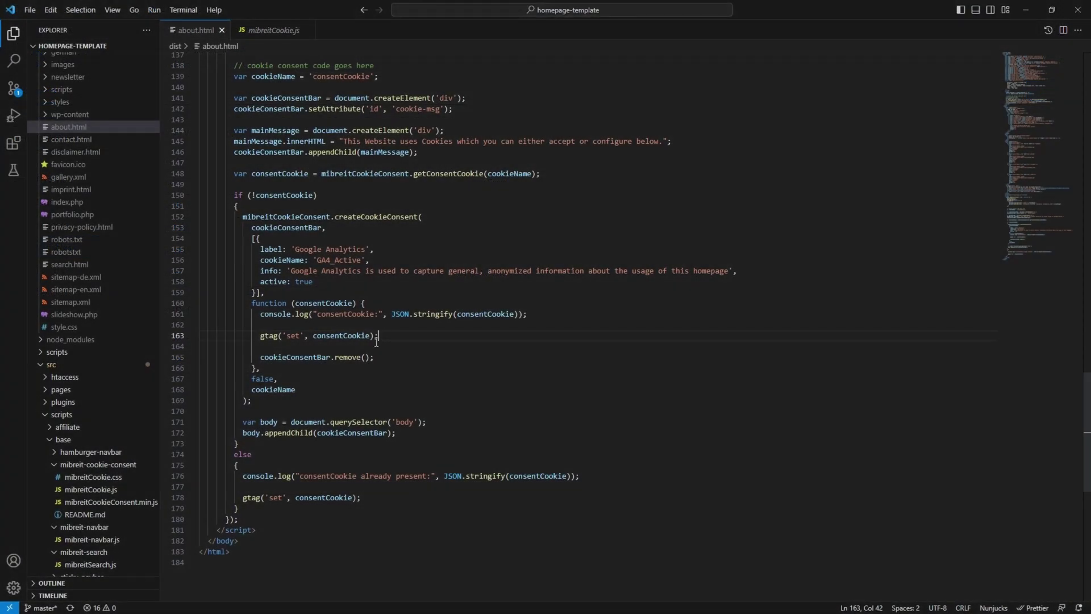
Step: Add a gtag('event', 'ConsentConfiguredEvent') line after the first gtag('set') call
{"action": "key", "text": "Return"}
{"action": "type", "text": "grag("}
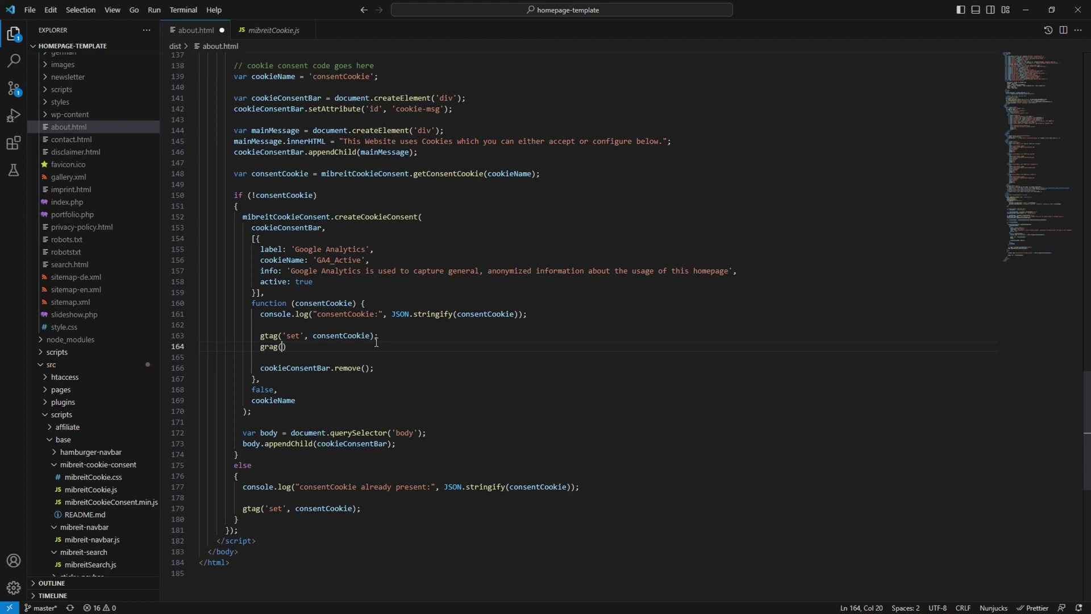
{"action": "type", "text": "'event', '"}
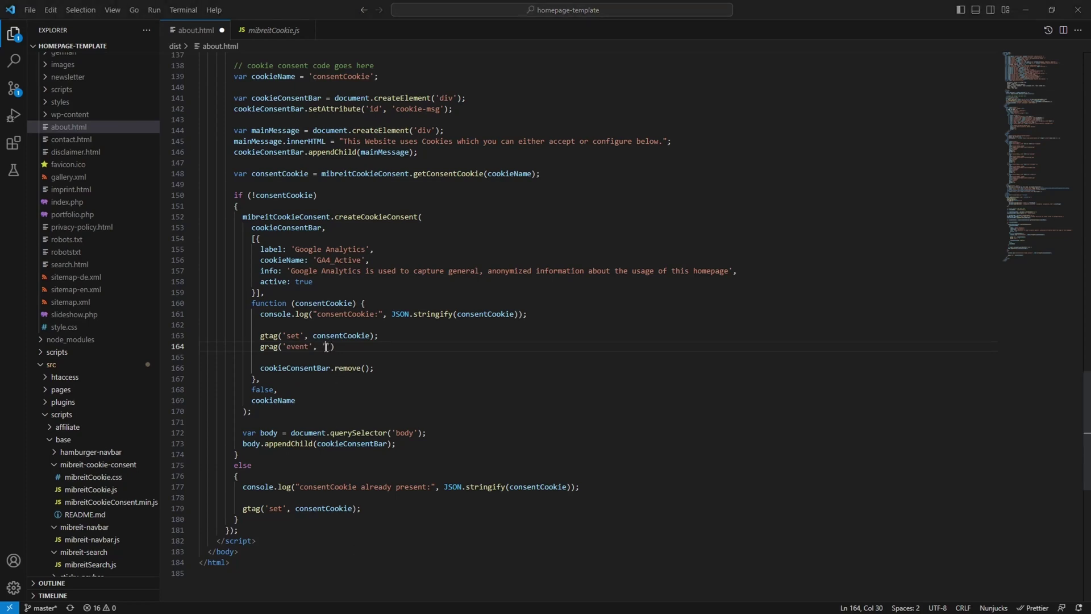
{"action": "type", "text": "ConsentConfiguredEvent"}
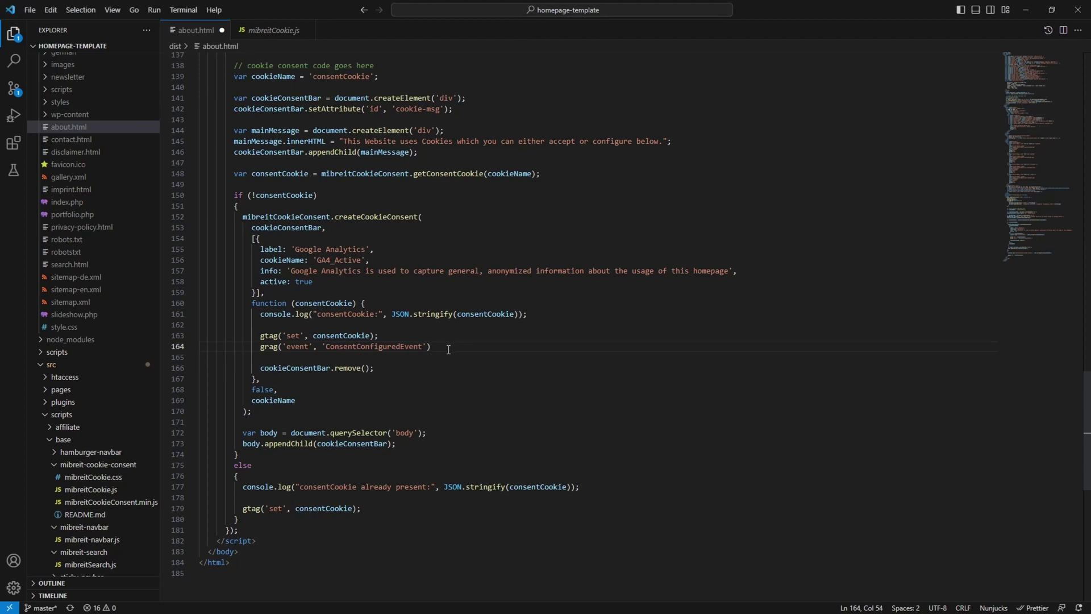
Step: Copy that event line below the else-branch gtag('set') call and save about.html
{"action": "left_click", "coordinate": [265, 349]}
{"action": "left_click_drag", "start_coordinate": [260, 348], "coordinate": [457, 350]}
{"action": "key", "text": "ctrl+c"}
{"action": "left_click", "coordinate": [379, 511]}
{"action": "key", "text": "Return"}
{"action": "key", "text": "ctrl+v"}
{"action": "key", "text": "ctrl+s"}
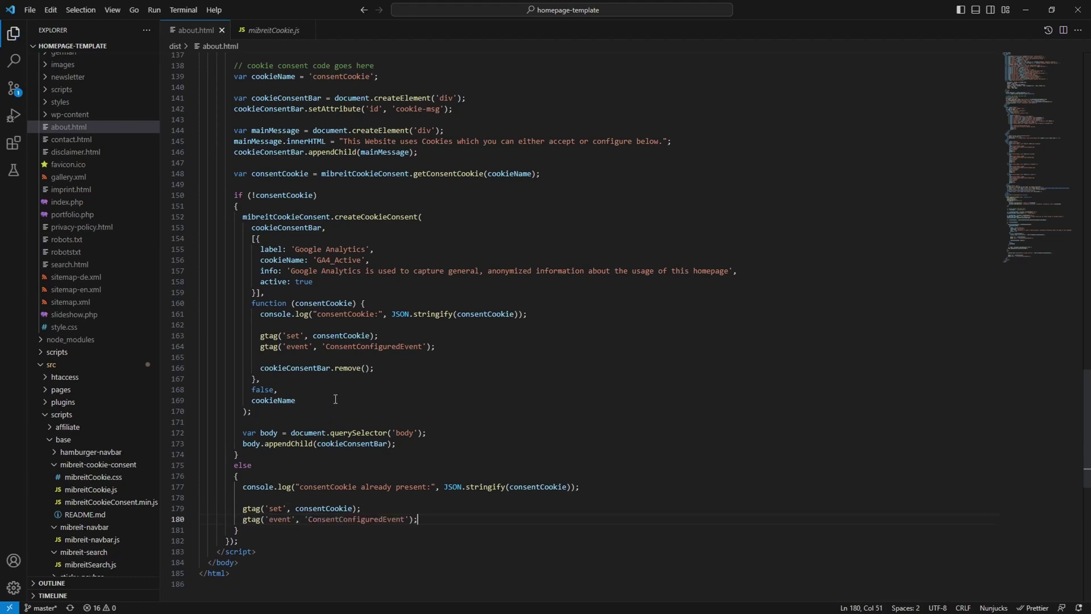
{"action": "double_click", "coordinate": [323, 335]}
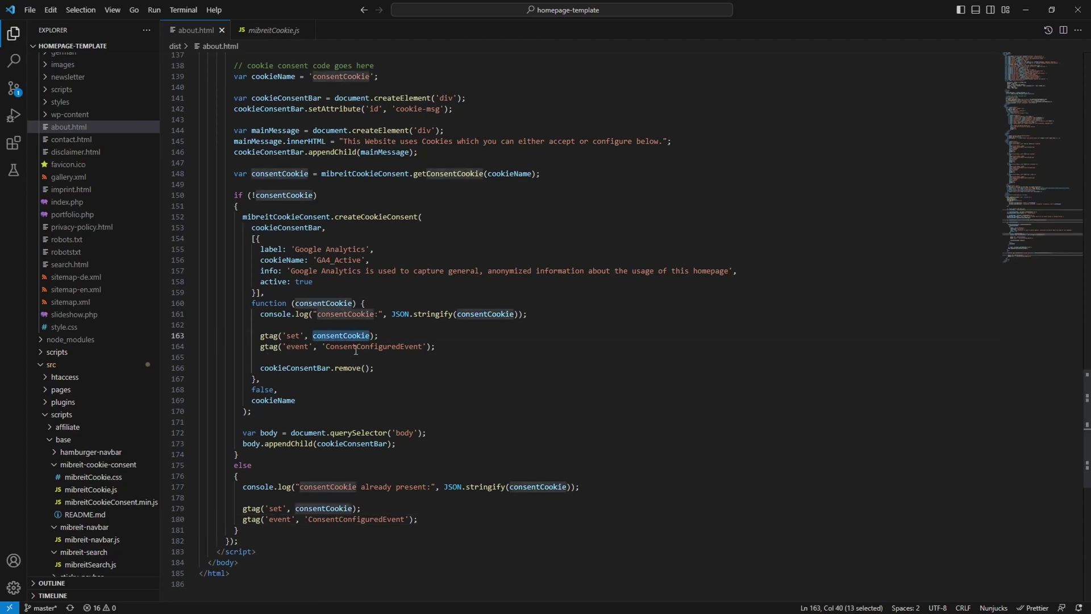
{"action": "left_click", "coordinate": [480, 357]}
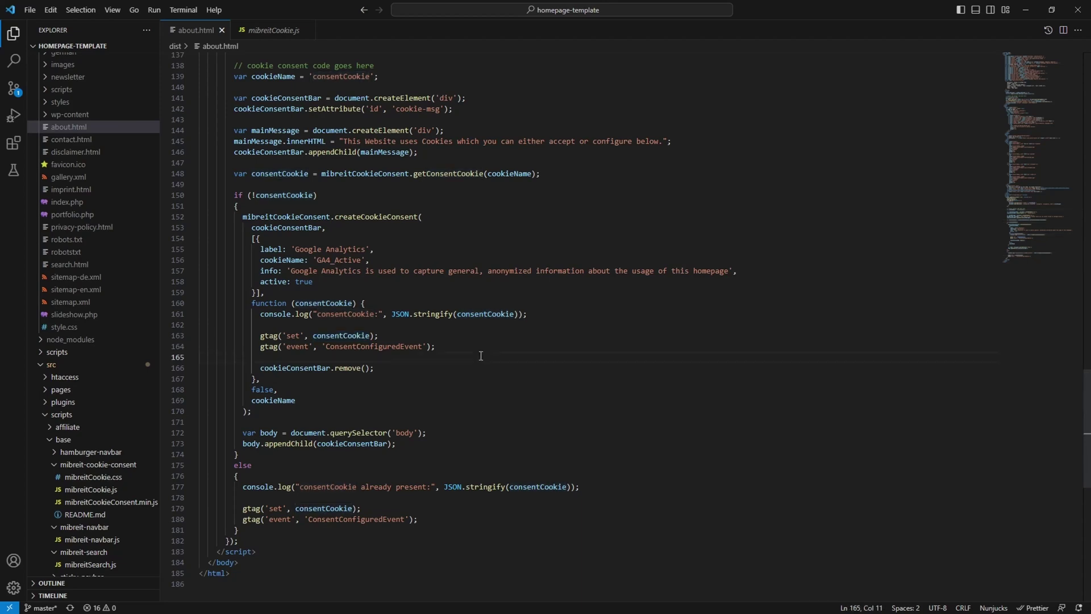
Step: Start a container preview connected to the localhost About page
{"action": "left_click", "coordinate": [1029, 11]}
{"action": "left_click", "coordinate": [1009, 92]}
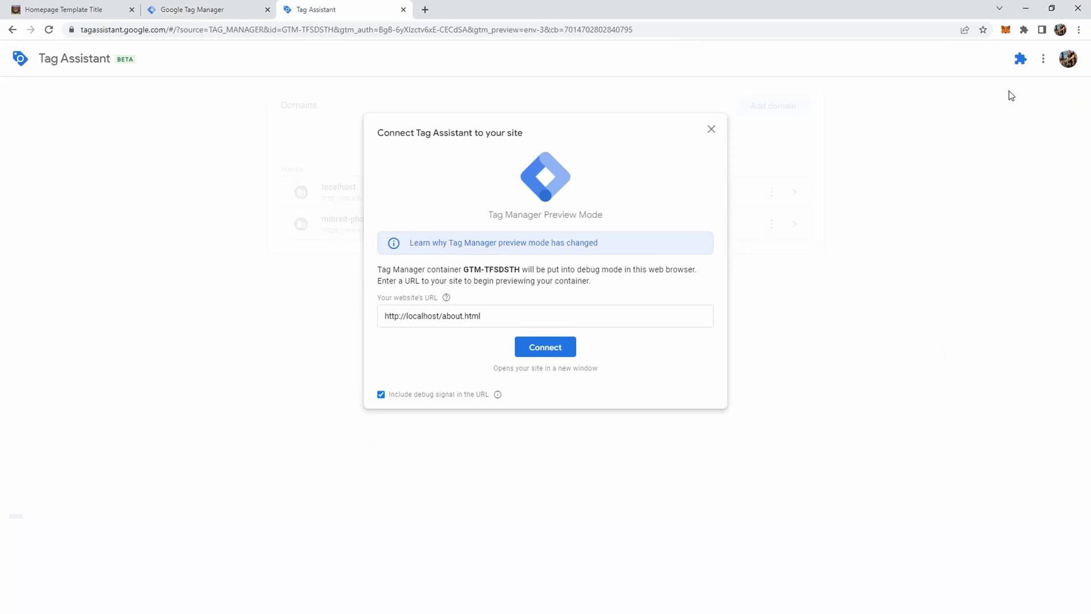
{"action": "left_click", "coordinate": [545, 346]}
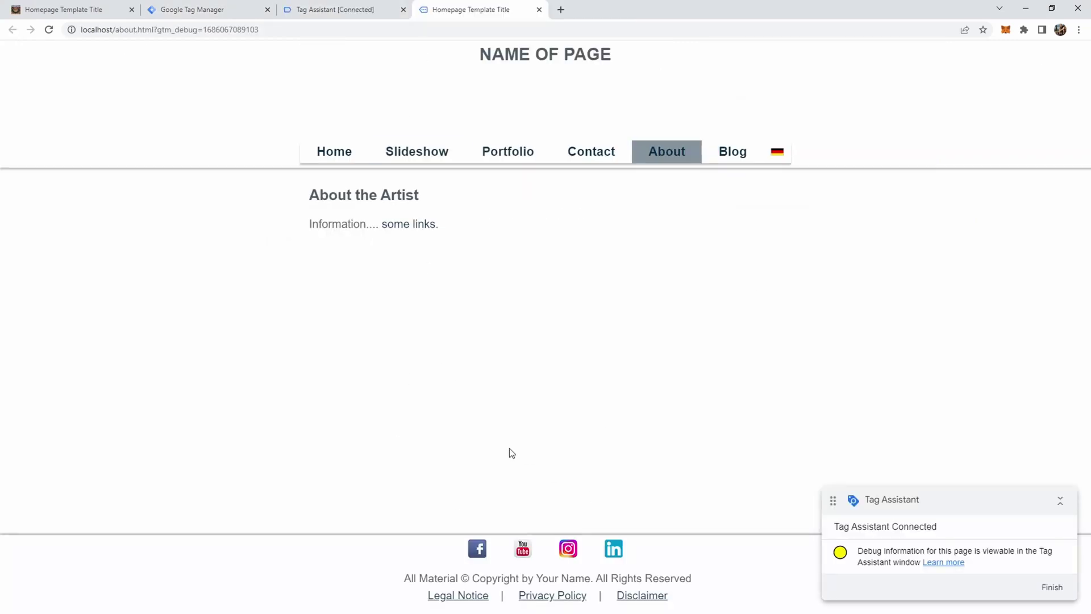
{"action": "left_click", "coordinate": [369, 14]}
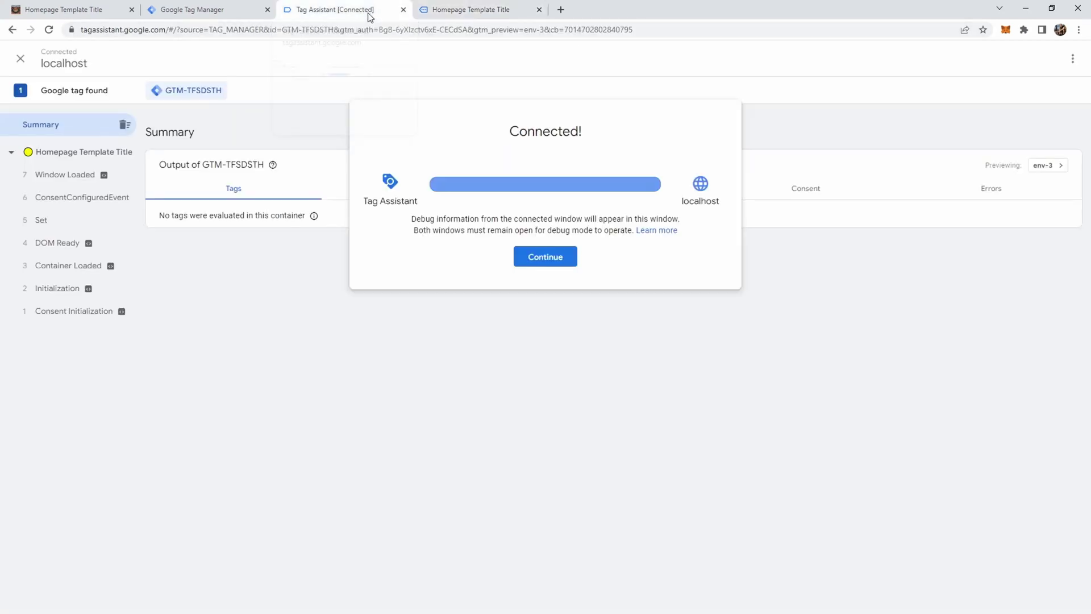
{"action": "left_click", "coordinate": [552, 250]}
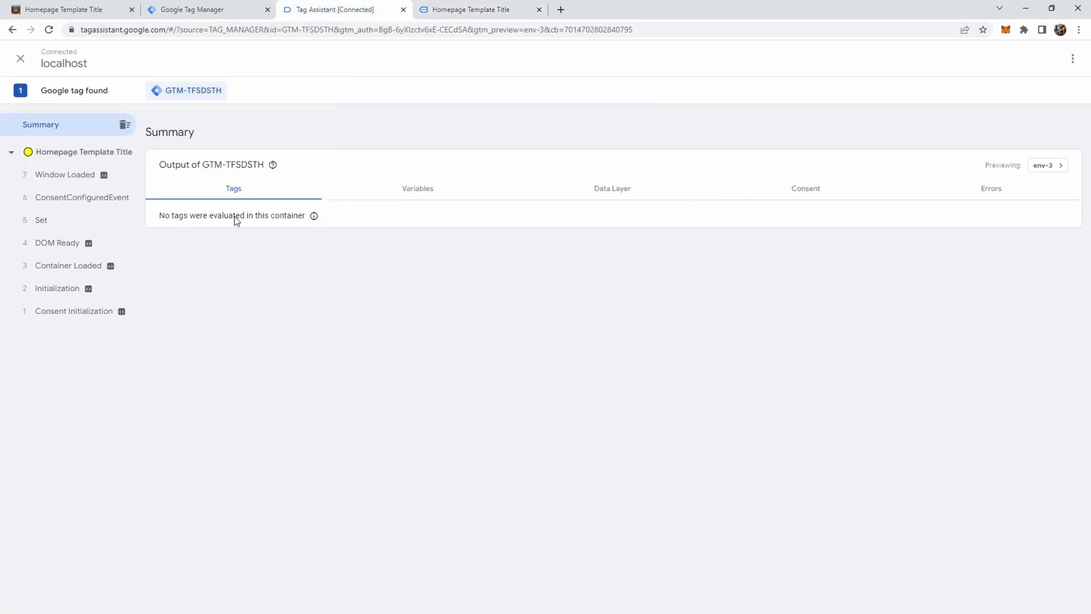
Step: Verify Set carries GA4_Active: true and ConsentConfiguredEvent follows, then end the session
{"action": "left_click", "coordinate": [40, 220]}
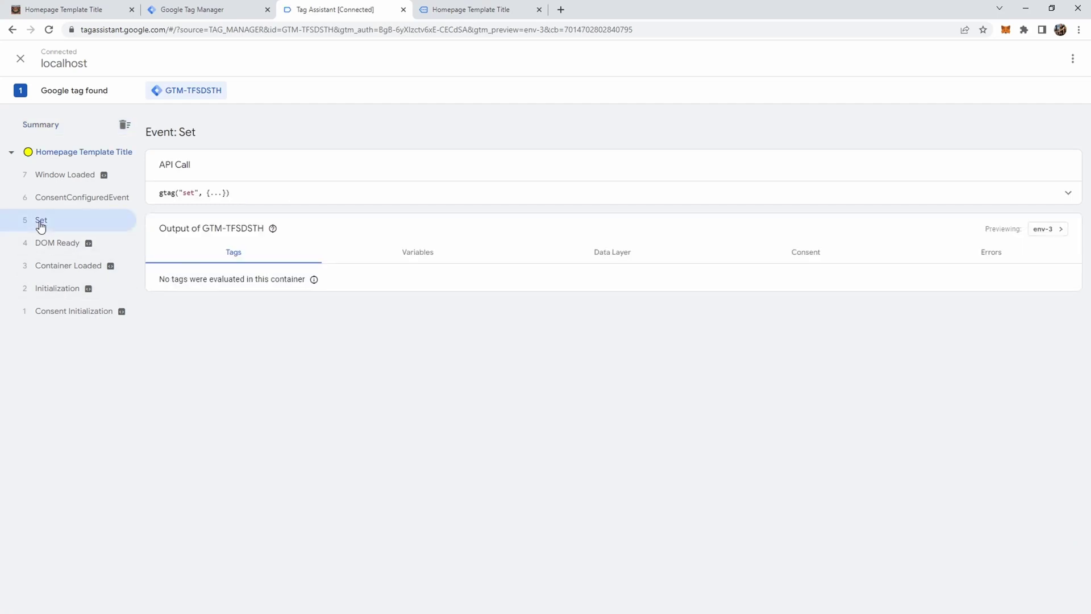
{"action": "left_click", "coordinate": [1069, 193]}
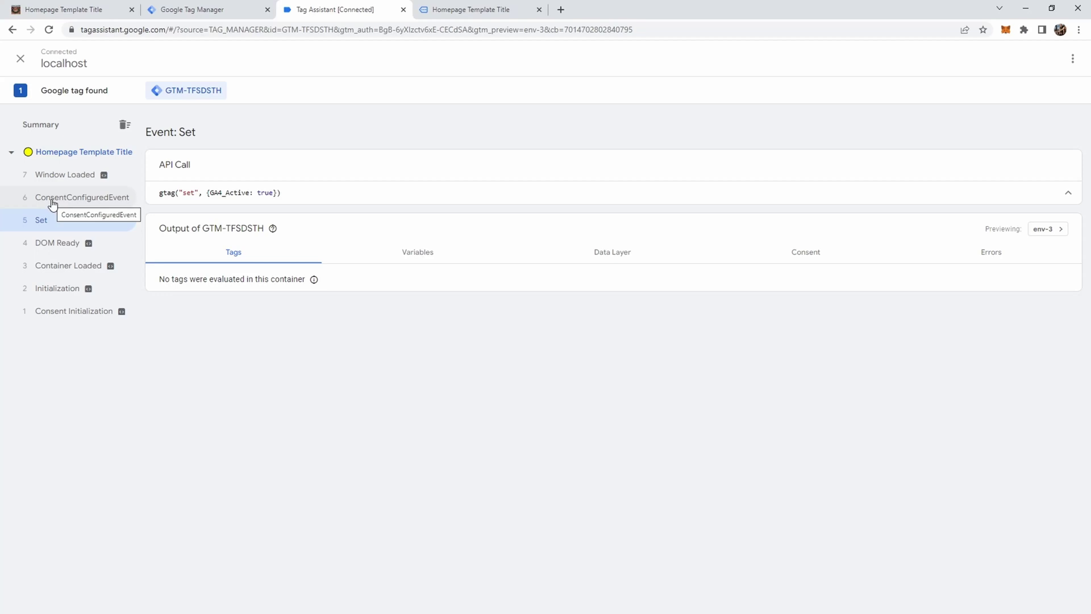
{"action": "left_click", "coordinate": [62, 202]}
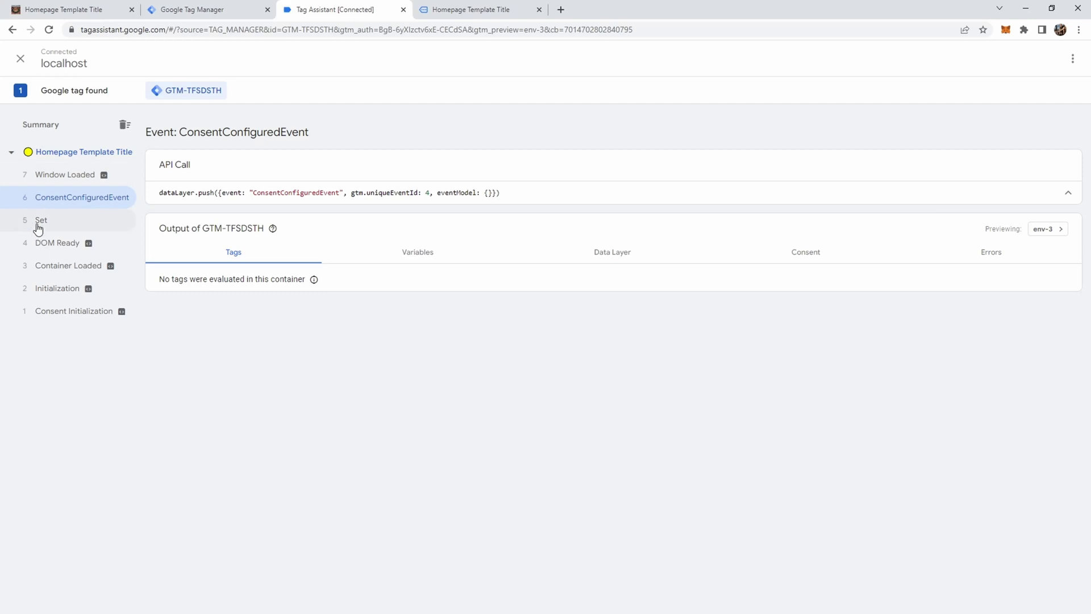
{"action": "left_click", "coordinate": [20, 65]}
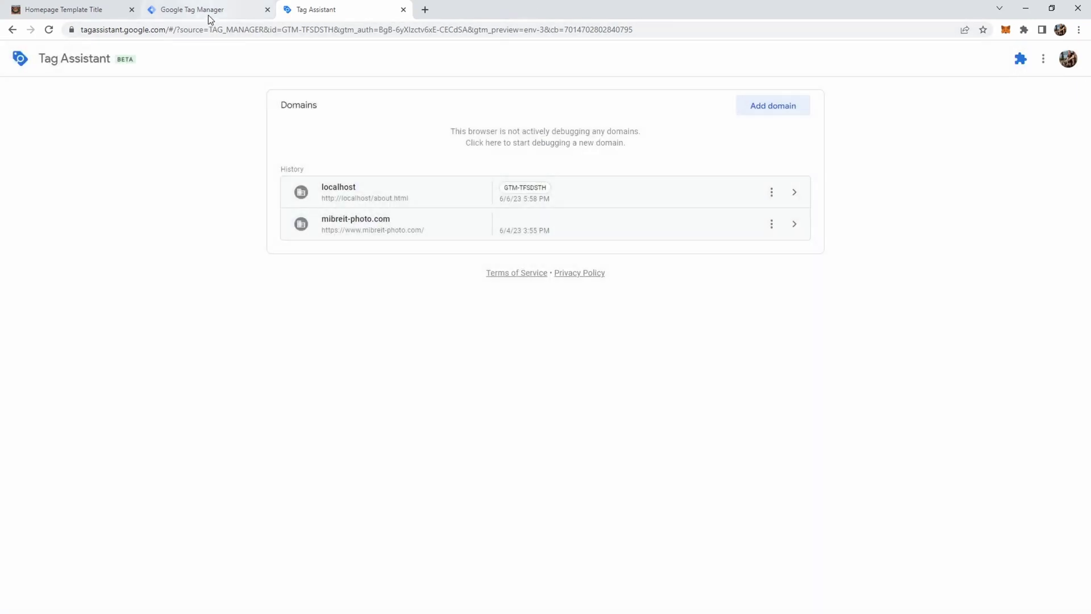
Step: Create a Custom Event trigger named 'GA4 Active Event' for event ConsentConfiguredEvent
{"action": "left_click", "coordinate": [208, 13]}
{"action": "left_click", "coordinate": [63, 230]}
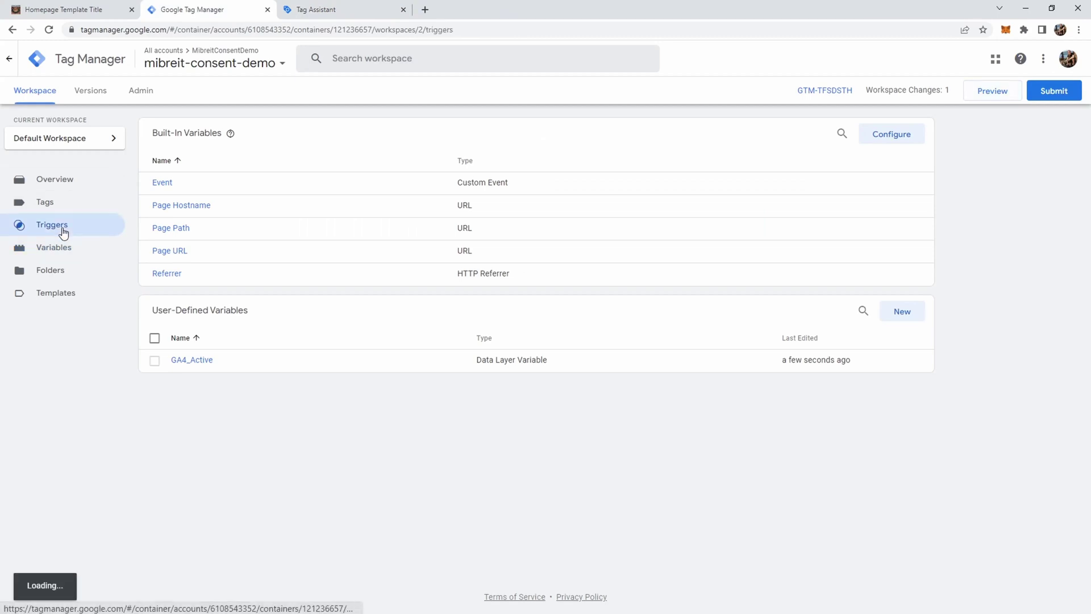
{"action": "left_click", "coordinate": [899, 134]}
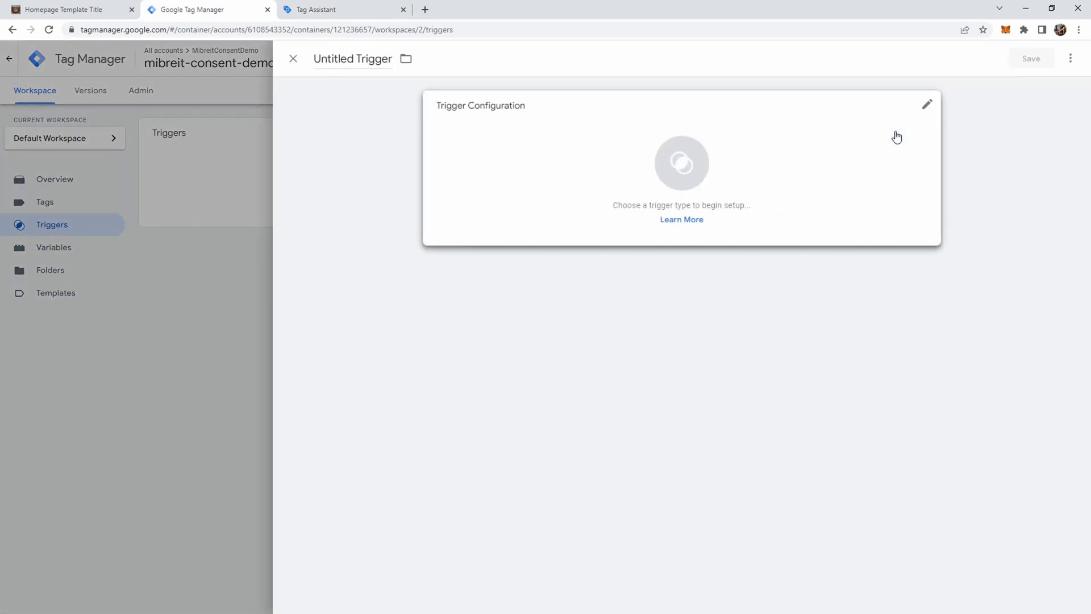
{"action": "left_click", "coordinate": [348, 59]}
{"action": "type", "text": "GA4 Active Event"}
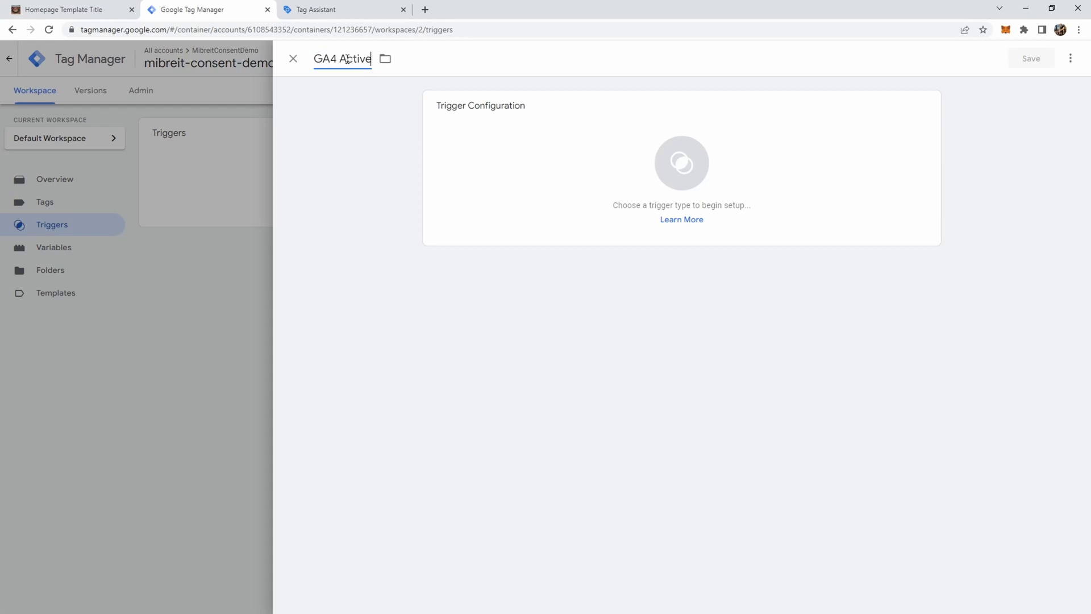
{"action": "left_click", "coordinate": [928, 115]}
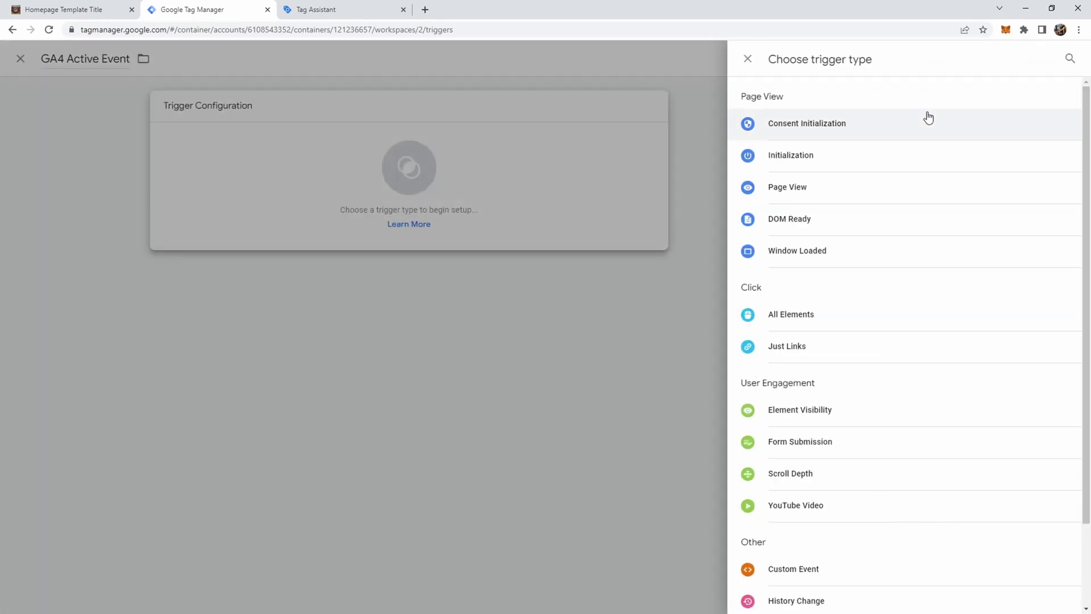
{"action": "scroll", "coordinate": [794, 472], "scroll_direction": "down", "scroll_amount": 2}
{"action": "left_click", "coordinate": [794, 471]}
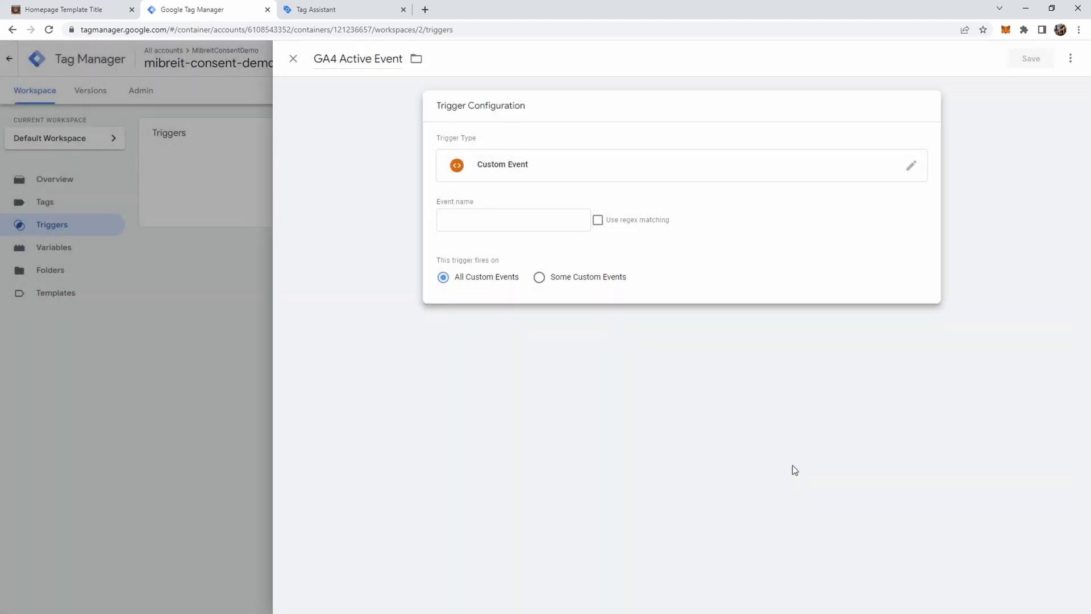
{"action": "left_click", "coordinate": [506, 216]}
{"action": "left_click", "coordinate": [515, 249]}
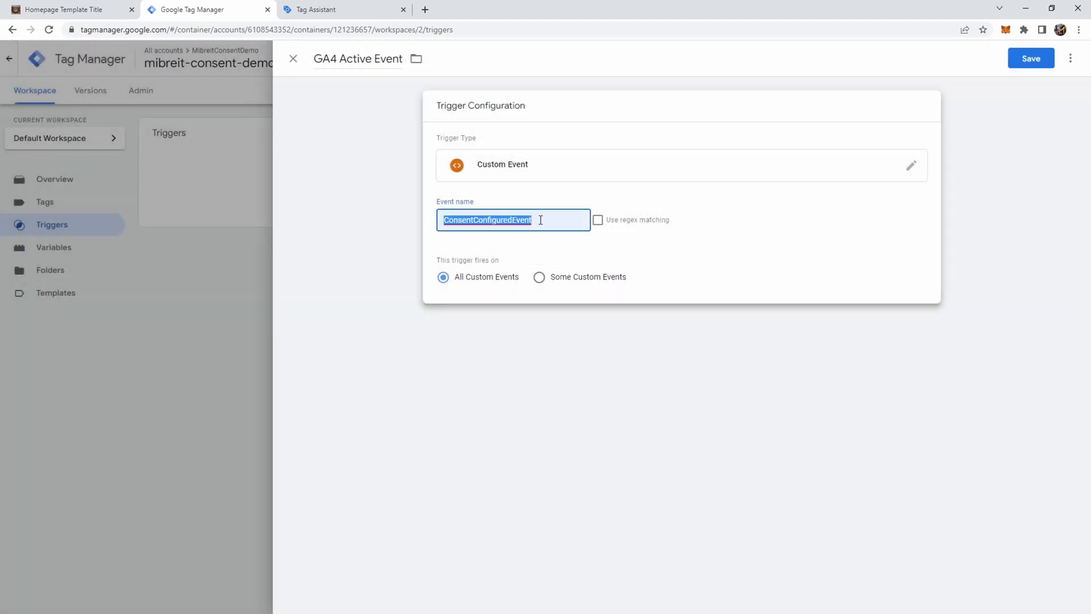
{"action": "left_click", "coordinate": [747, 228]}
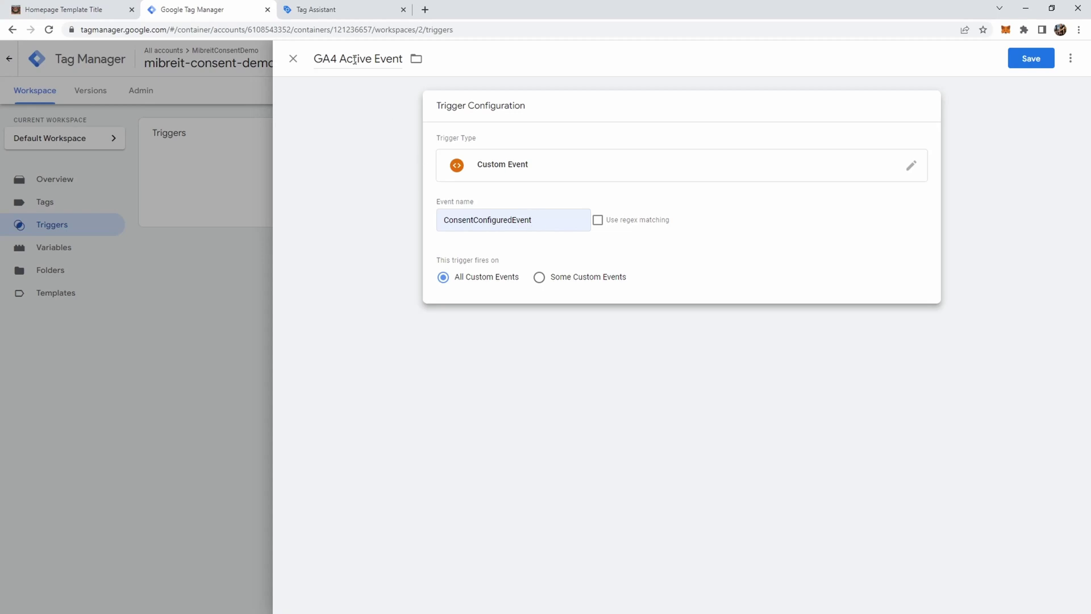
Step: Restrict it to fire only when GA4_Active equals true, and save the trigger
{"action": "left_click", "coordinate": [539, 279]}
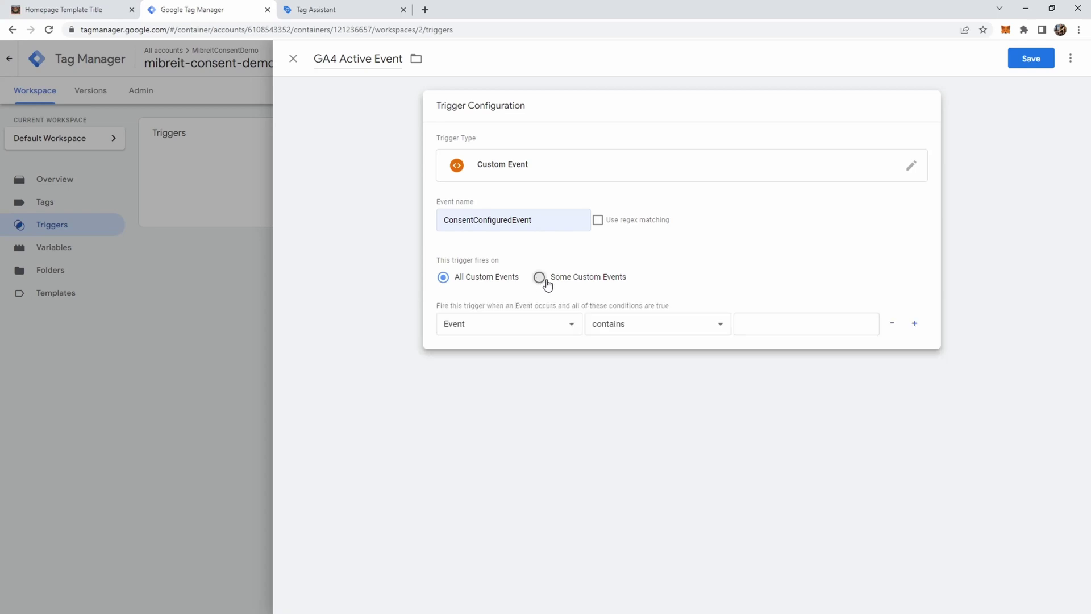
{"action": "left_click", "coordinate": [570, 326]}
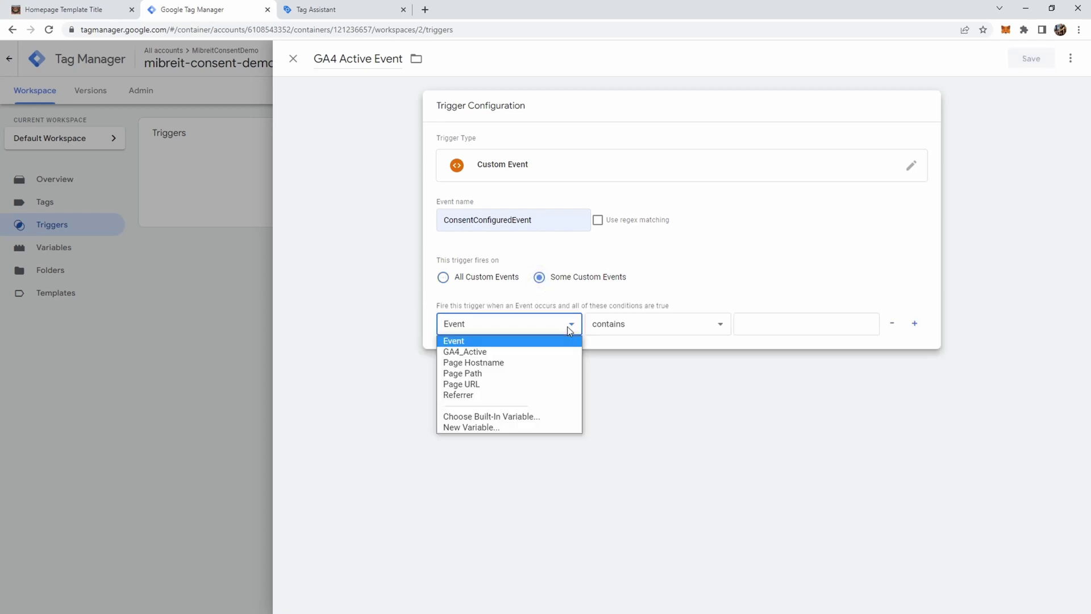
{"action": "left_click", "coordinate": [475, 353]}
{"action": "left_click", "coordinate": [657, 328]}
{"action": "left_click", "coordinate": [648, 342]}
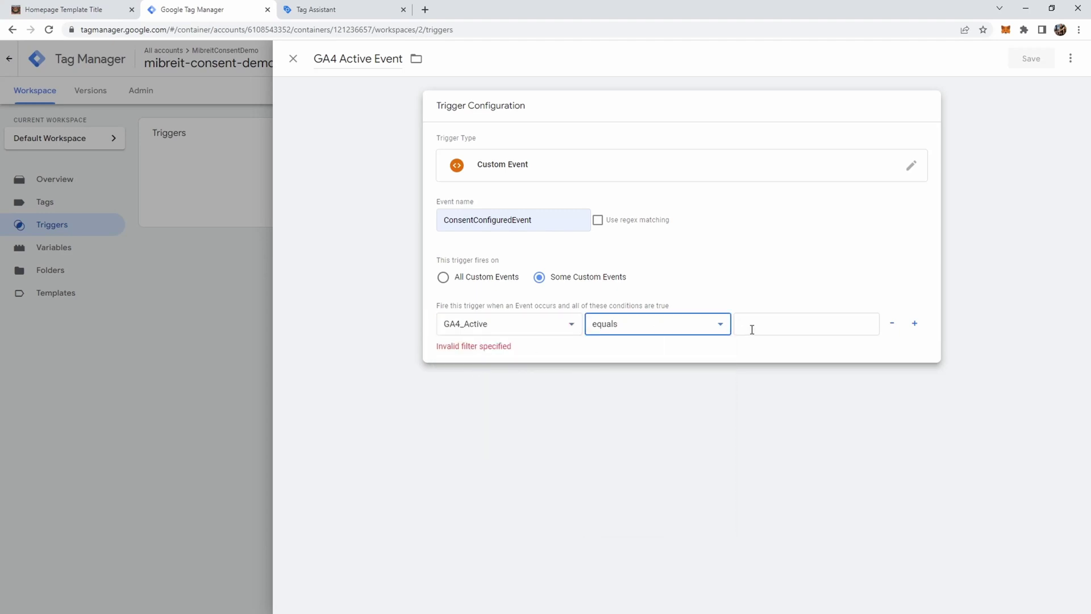
{"action": "left_click", "coordinate": [751, 329]}
{"action": "type", "text": "true"}
{"action": "left_click", "coordinate": [766, 295]}
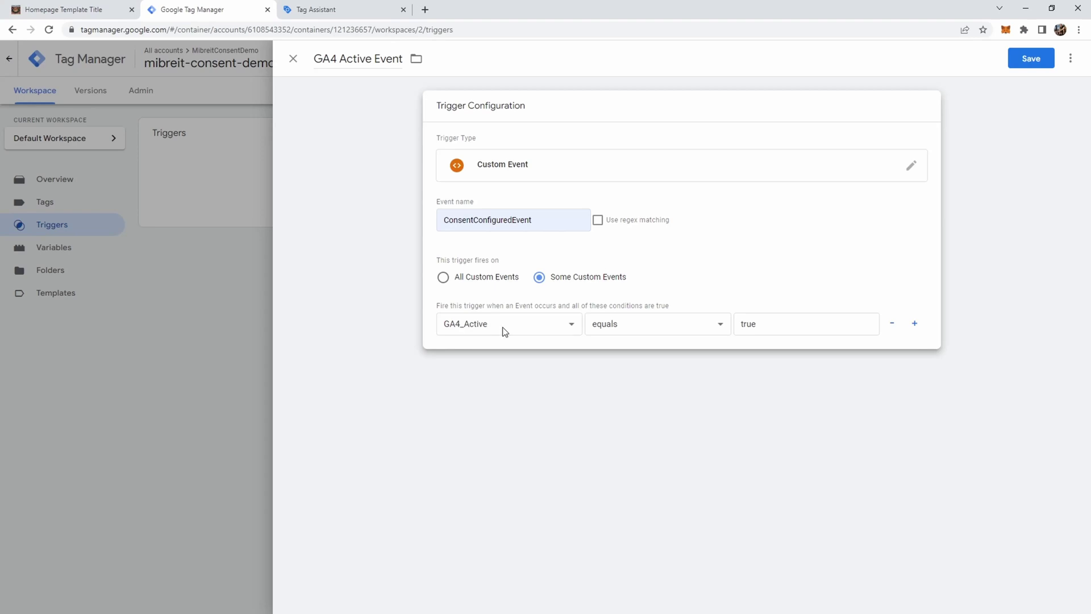
{"action": "left_click", "coordinate": [1031, 58]}
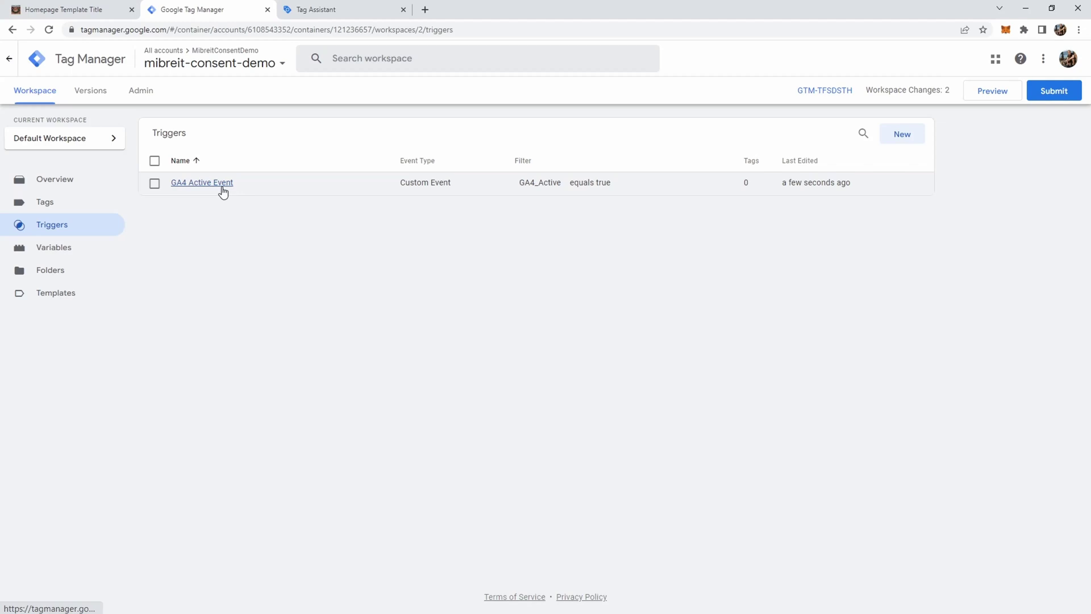
Step: Create a new GA4 Configuration tag named 'GA4'
{"action": "left_click", "coordinate": [71, 204]}
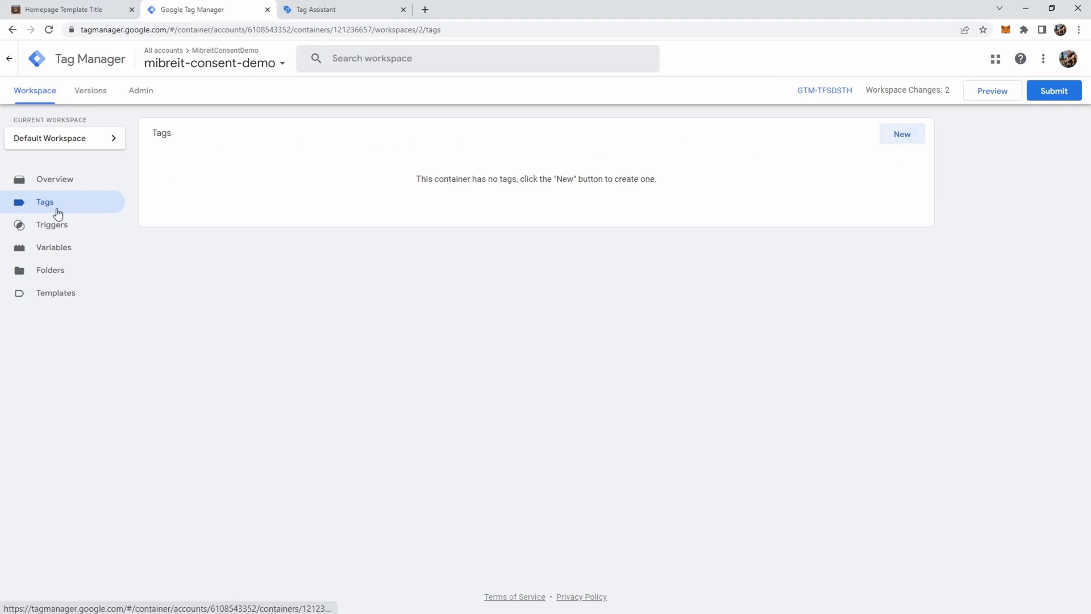
{"action": "left_click", "coordinate": [906, 135]}
{"action": "left_click", "coordinate": [317, 58]}
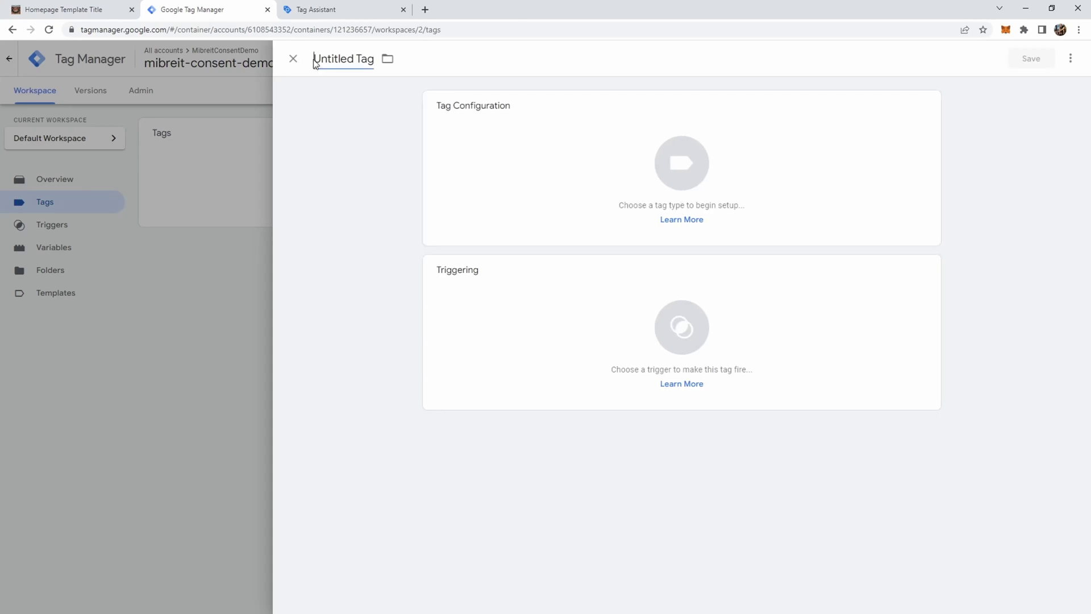
{"action": "left_click_drag", "start_coordinate": [316, 59], "coordinate": [414, 63]}
{"action": "type", "text": "GA4"}
{"action": "left_click", "coordinate": [919, 112]}
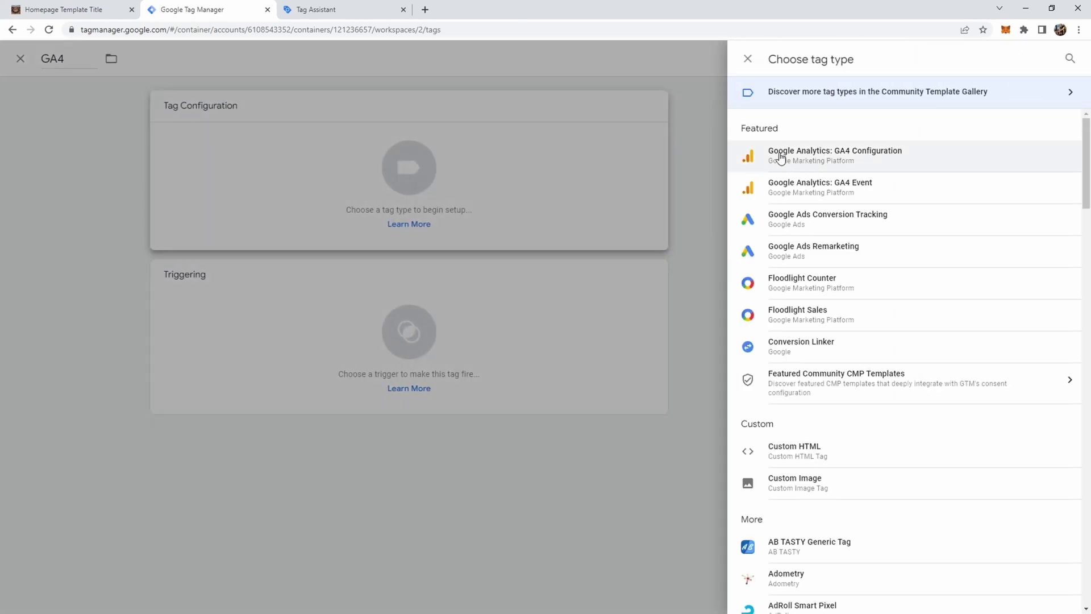
{"action": "left_click", "coordinate": [865, 158]}
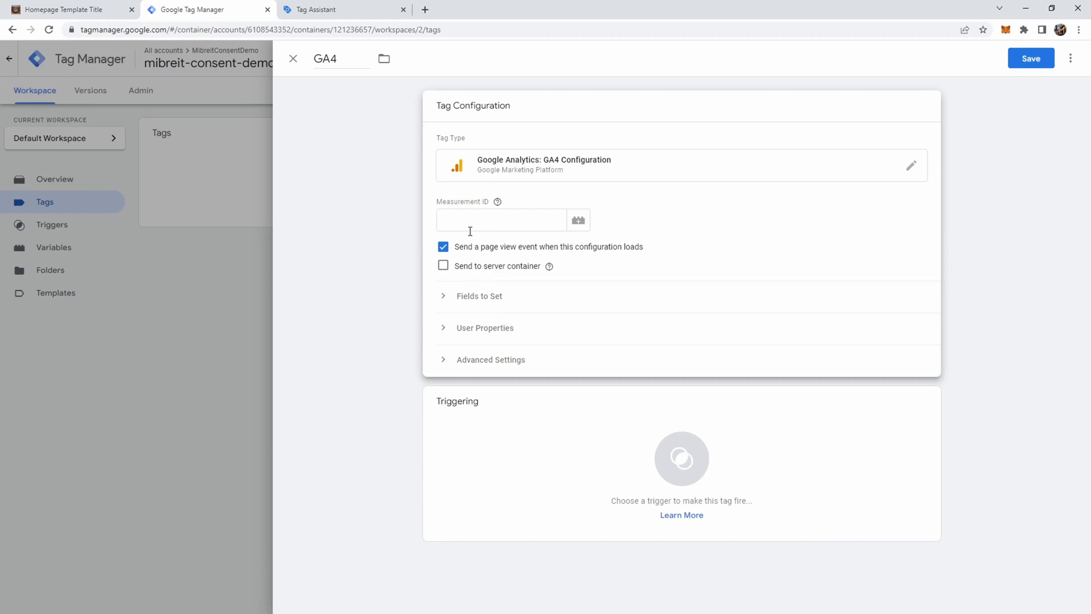
Step: Review the tag's settings and choose GA4 Active Event as its firing trigger
{"action": "left_click", "coordinate": [445, 359]}
{"action": "scroll", "coordinate": [493, 361], "scroll_direction": "down", "scroll_amount": 3}
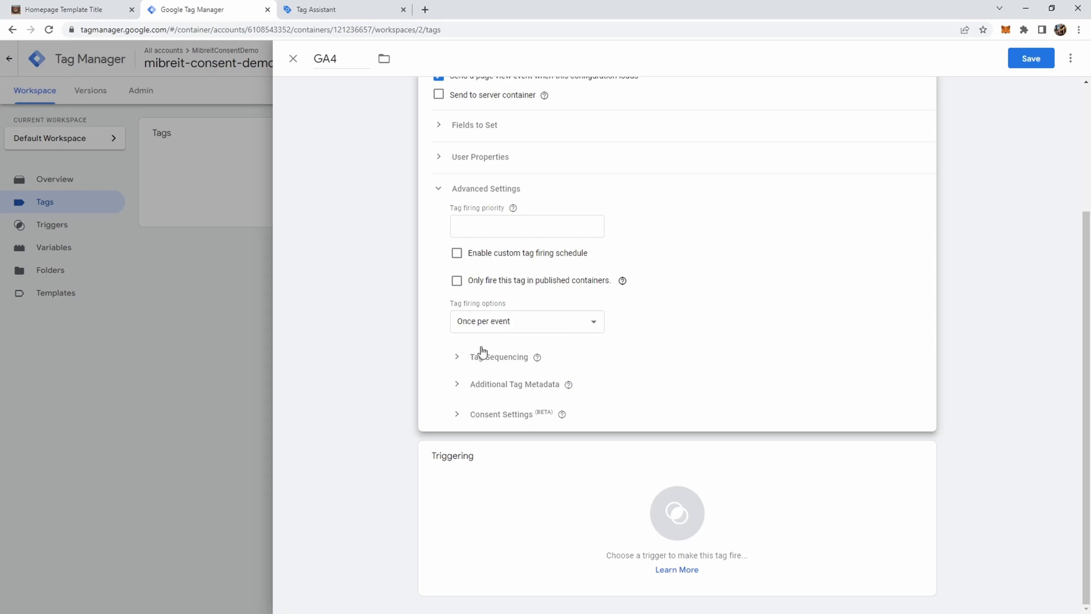
{"action": "left_click", "coordinate": [438, 189]}
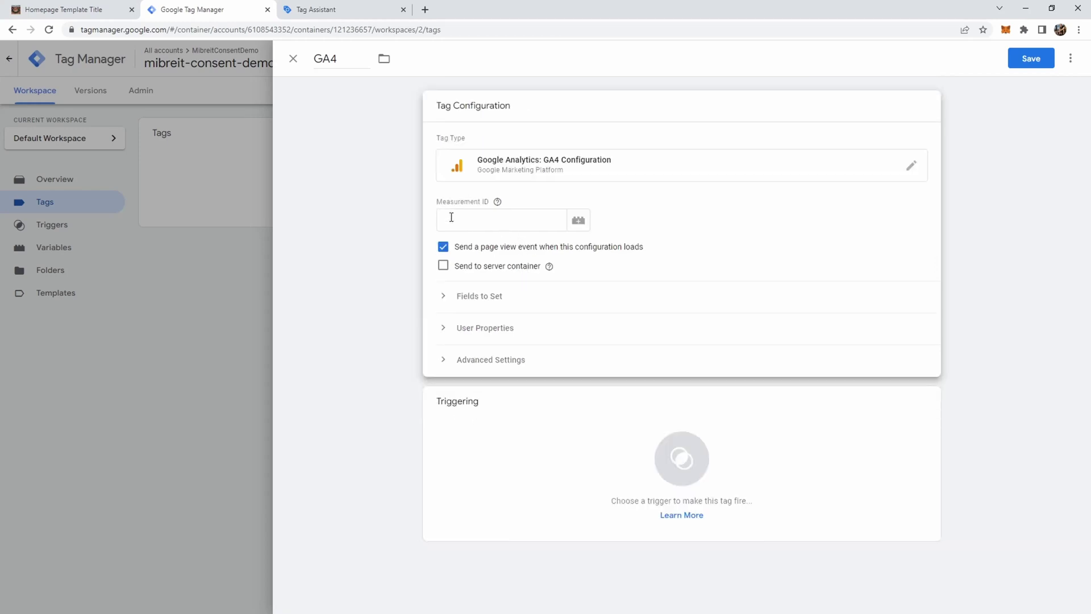
{"action": "left_click", "coordinate": [501, 219]}
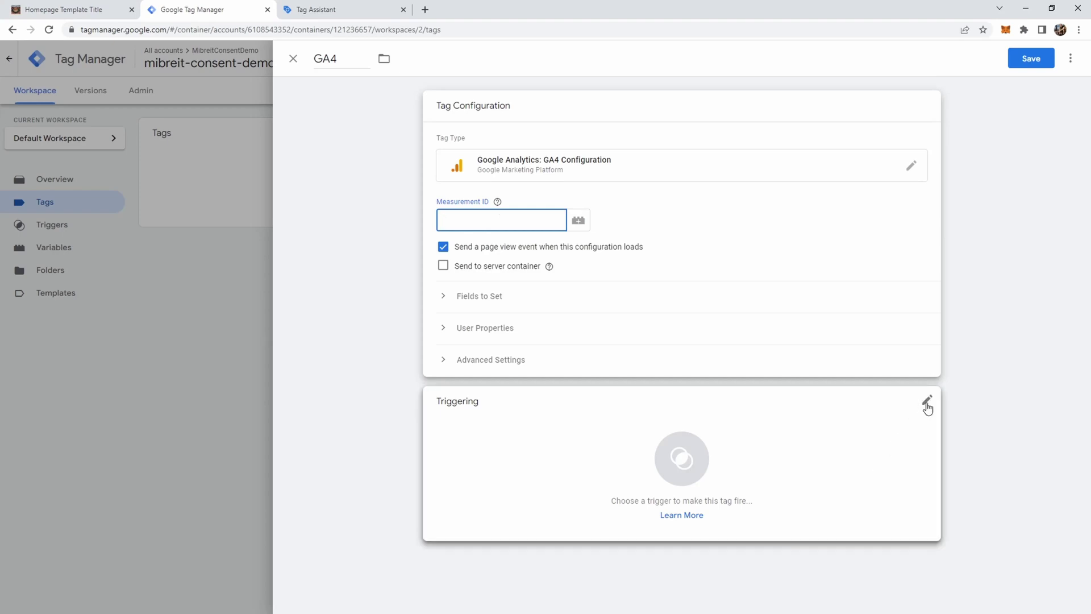
{"action": "left_click", "coordinate": [926, 401]}
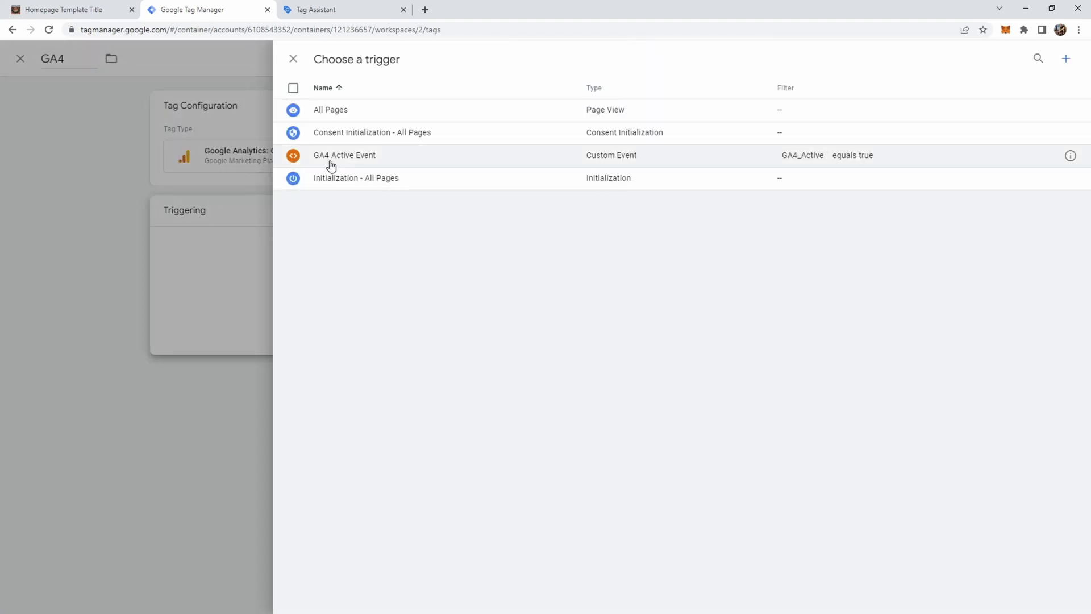
{"action": "left_click", "coordinate": [352, 159]}
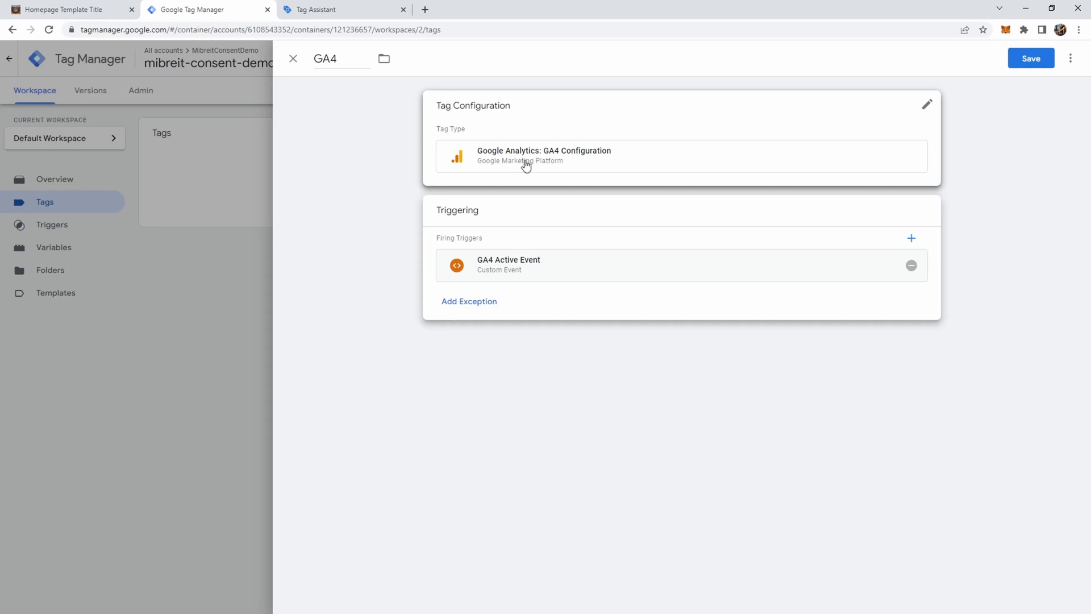
Step: Save the GA4 tag and start a preview connected to the localhost About page
{"action": "left_click", "coordinate": [1026, 63]}
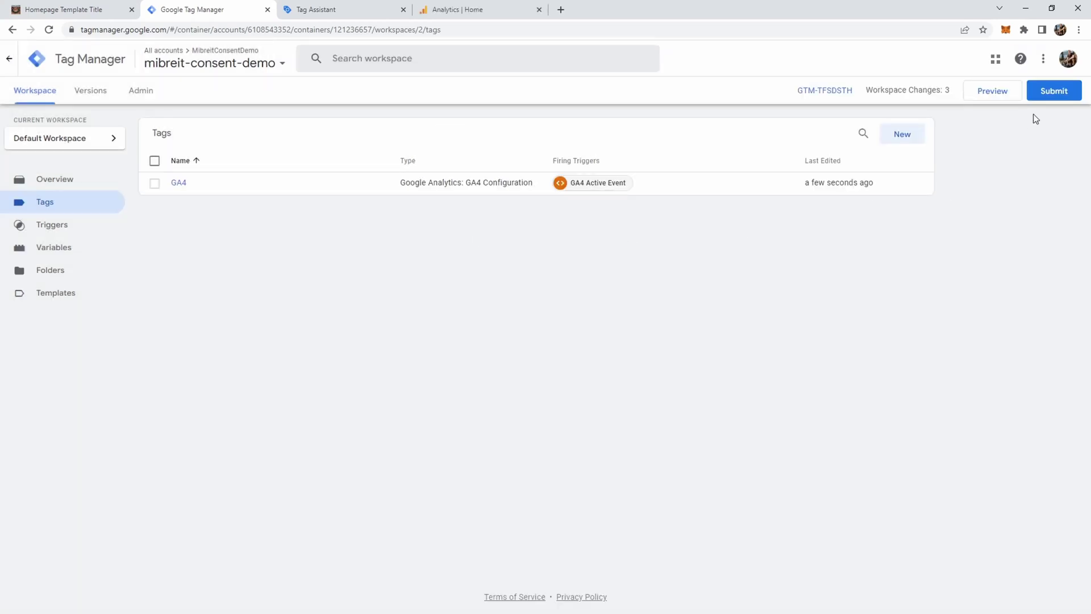
{"action": "left_click", "coordinate": [987, 94]}
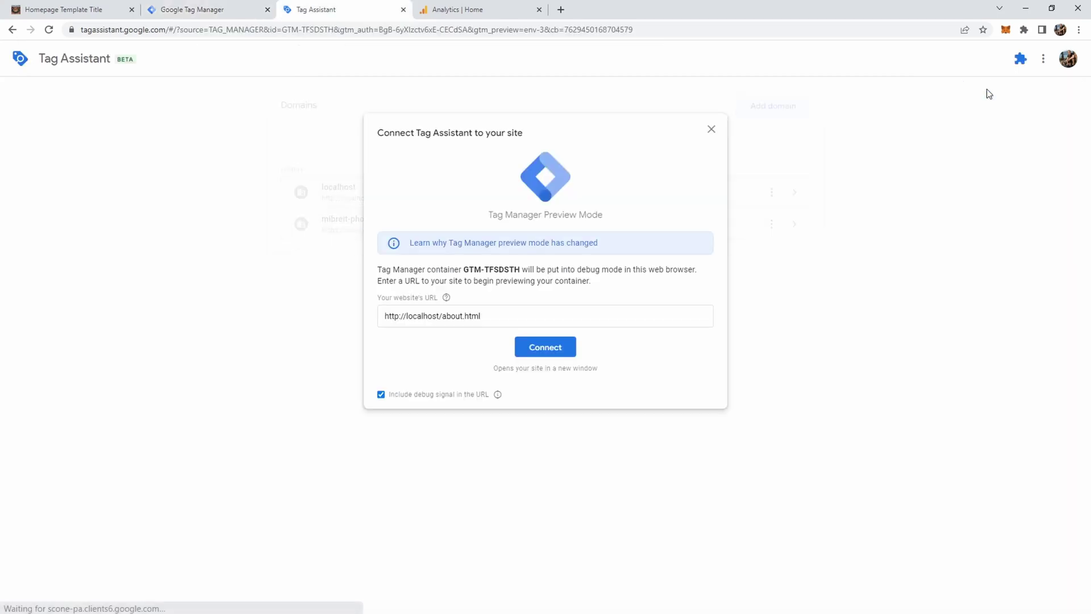
{"action": "left_click", "coordinate": [558, 346]}
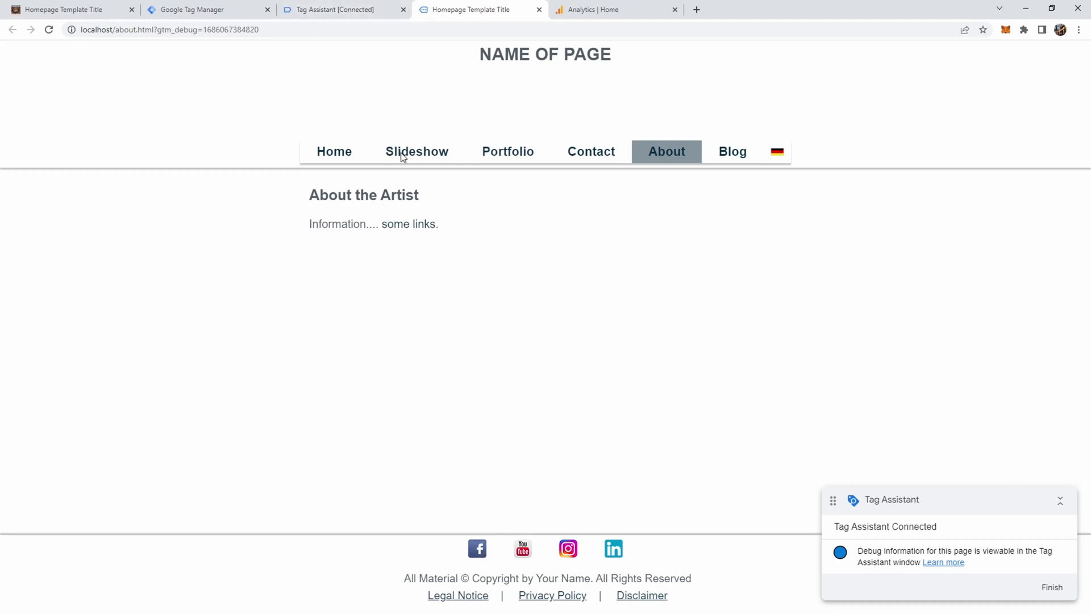
{"action": "left_click", "coordinate": [353, 12]}
{"action": "left_click", "coordinate": [517, 257]}
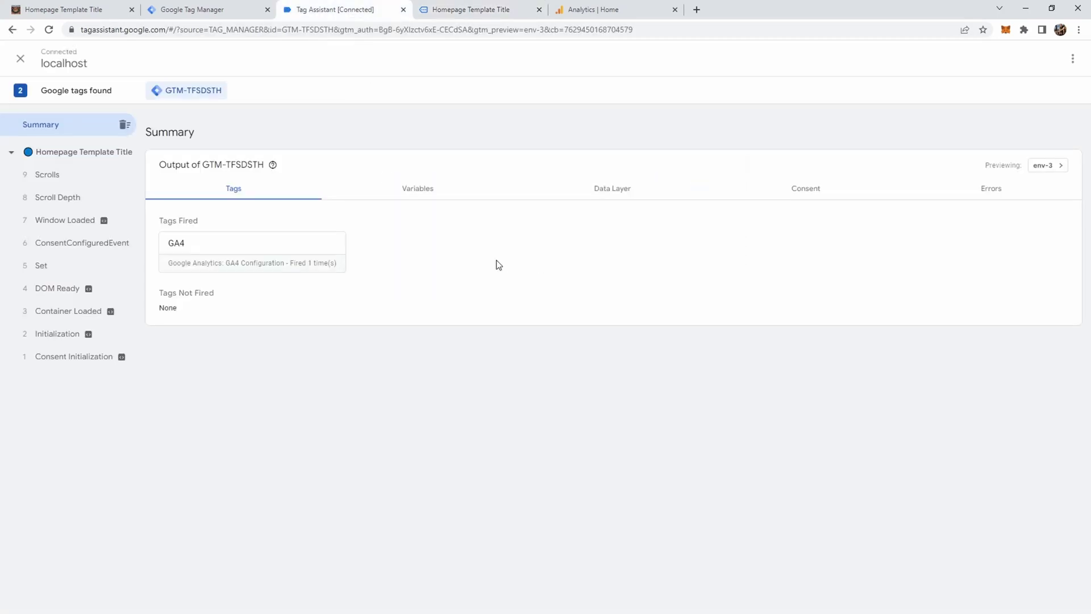
Step: Step through the events to ConsentConfiguredEvent, confirming the GA4 tag fired there
{"action": "left_click", "coordinate": [52, 358]}
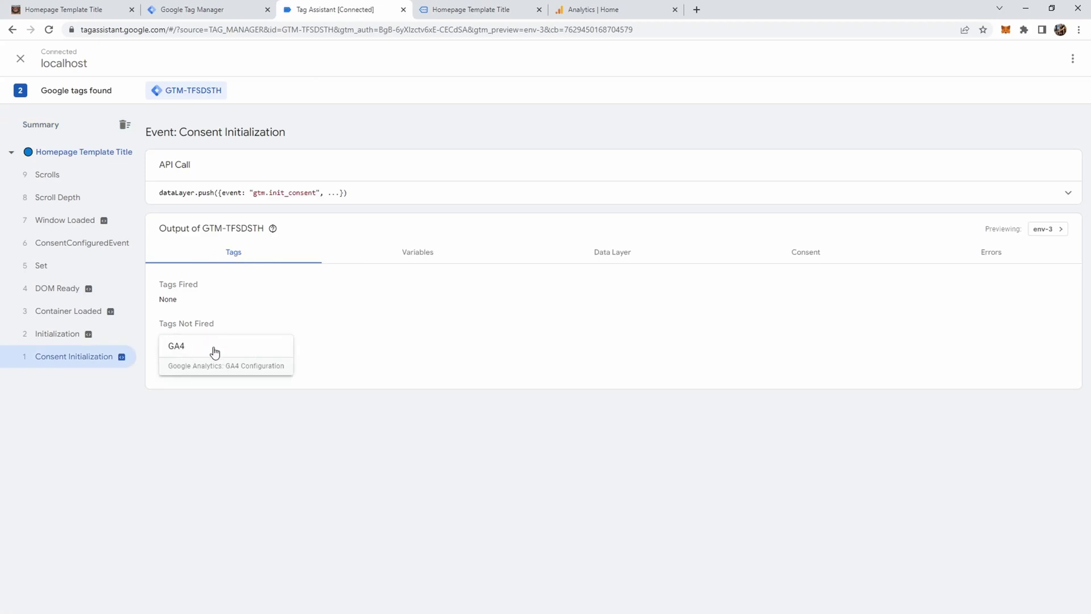
{"action": "left_click", "coordinate": [49, 337]}
{"action": "left_click", "coordinate": [52, 313]}
{"action": "left_click", "coordinate": [50, 291]}
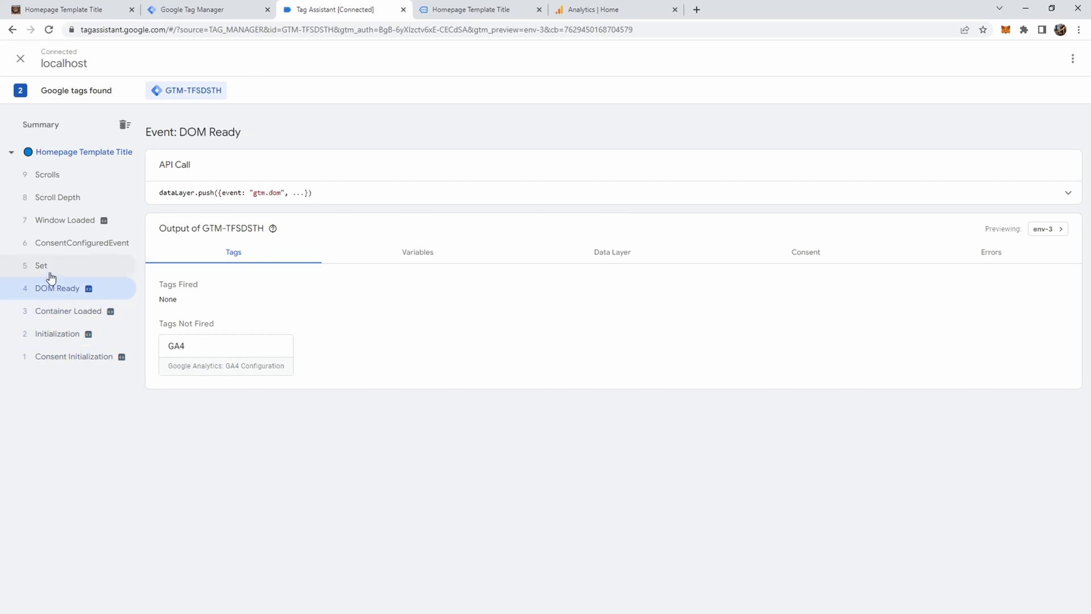
{"action": "left_click", "coordinate": [56, 263]}
{"action": "left_click", "coordinate": [58, 247]}
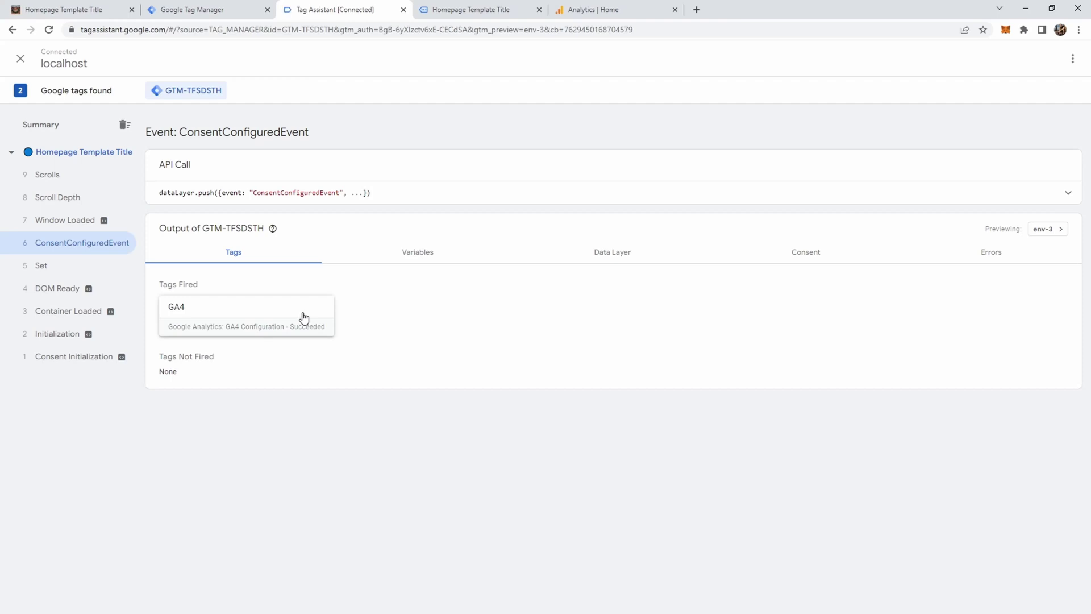
Step: Delete the _ga_Q74ZLP9QZR, _ga and consentCookie cookies in DevTools and reload the About page
{"action": "left_click", "coordinate": [492, 13]}
{"action": "key", "text": "F12"}
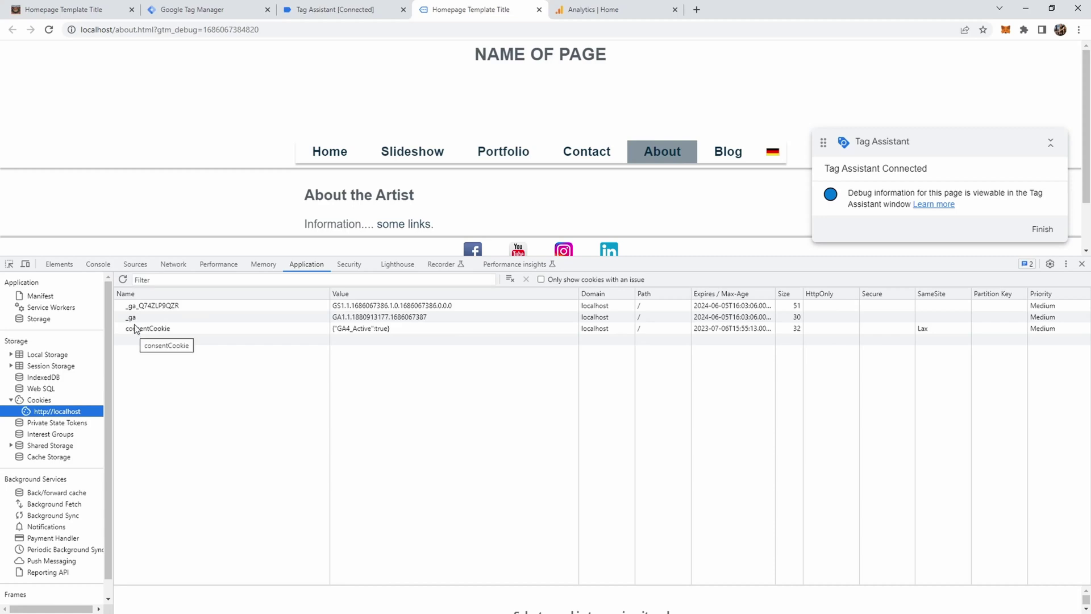
{"action": "left_click_drag", "start_coordinate": [188, 256], "coordinate": [187, 343]}
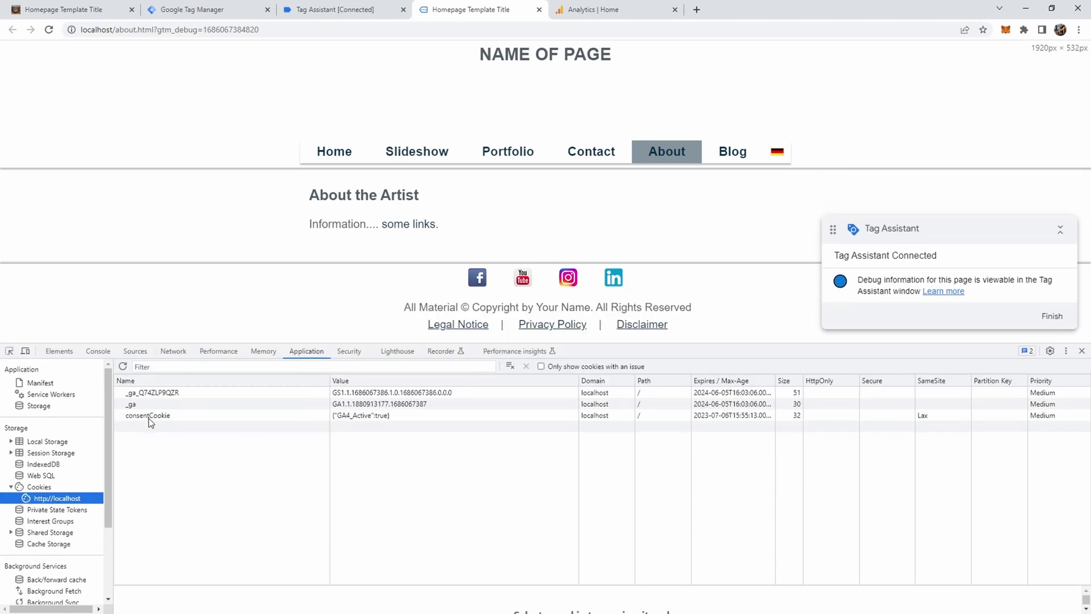
{"action": "left_click", "coordinate": [157, 393]}
{"action": "key", "text": "Delete"}
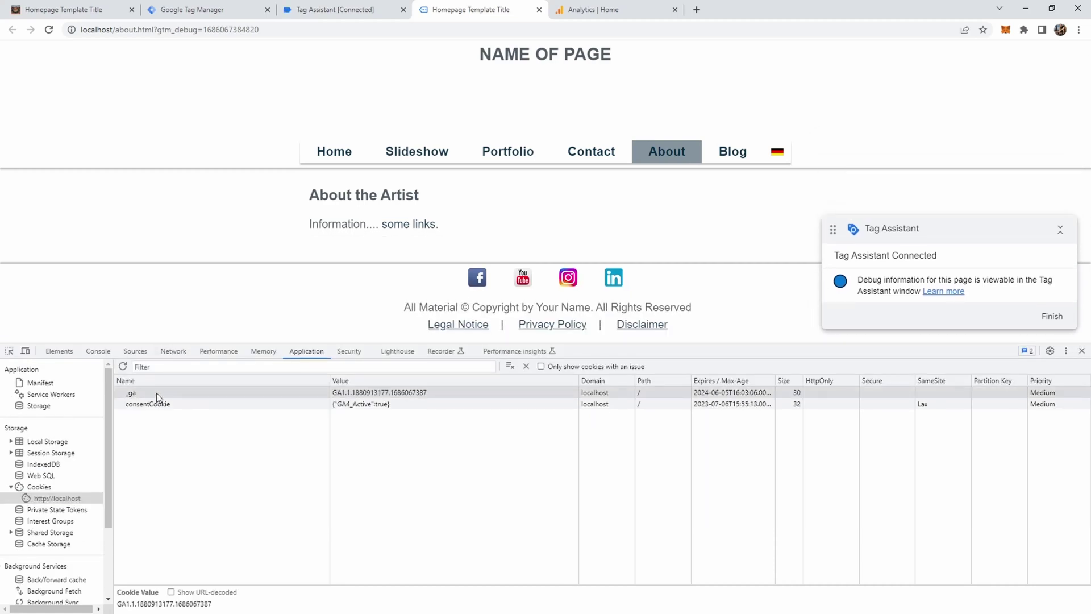
{"action": "key", "text": "Delete"}
{"action": "key", "text": "Delete"}
{"action": "left_click", "coordinate": [49, 31]}
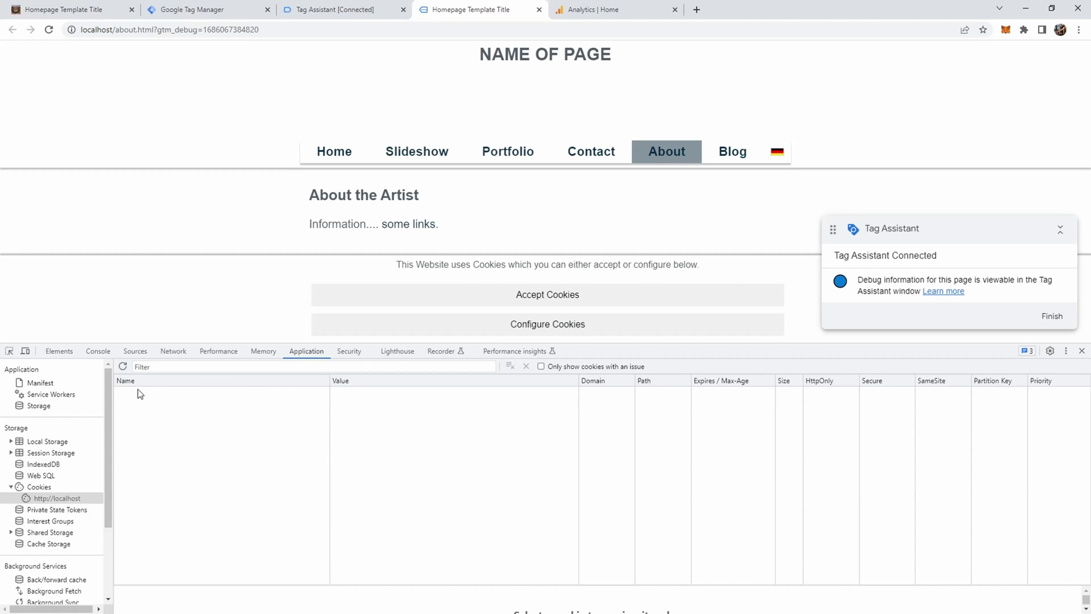
Step: Review the fresh page load's Consent Initialization, Initialization and Window Loaded events
{"action": "left_click", "coordinate": [318, 9]}
{"action": "left_click", "coordinate": [54, 264]}
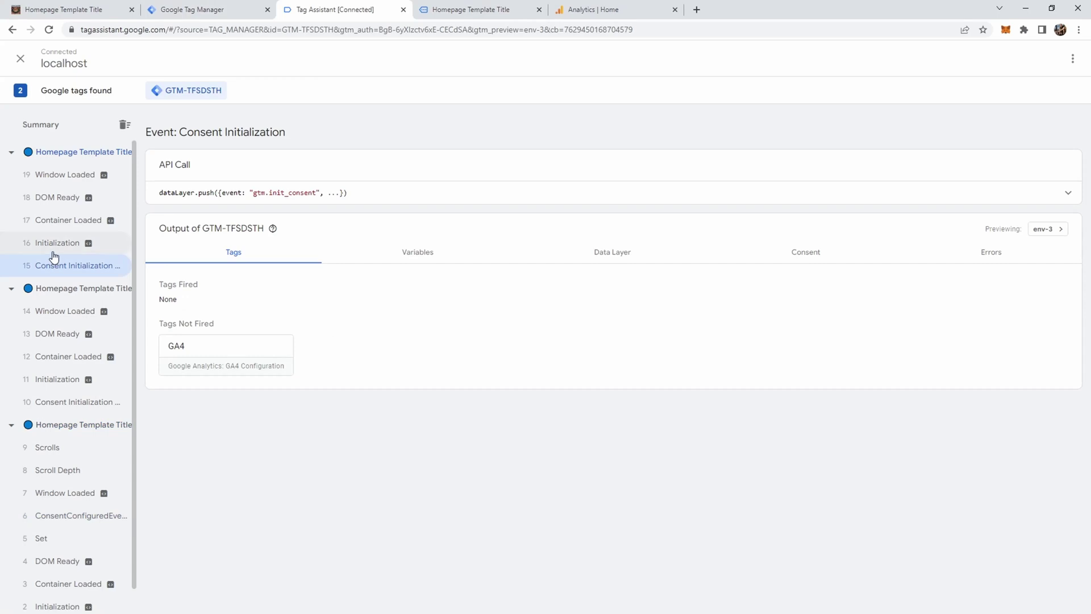
{"action": "left_click", "coordinate": [54, 242]}
{"action": "left_click", "coordinate": [55, 176]}
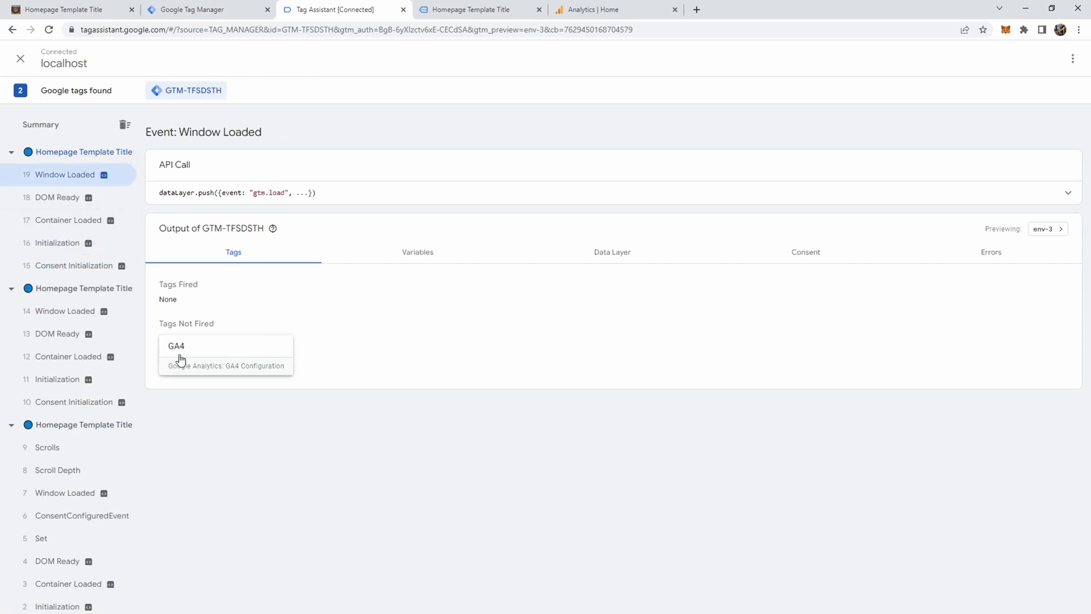
Step: Configure cookies on the About page with Google Analytics switched off and submit
{"action": "left_click", "coordinate": [472, 9]}
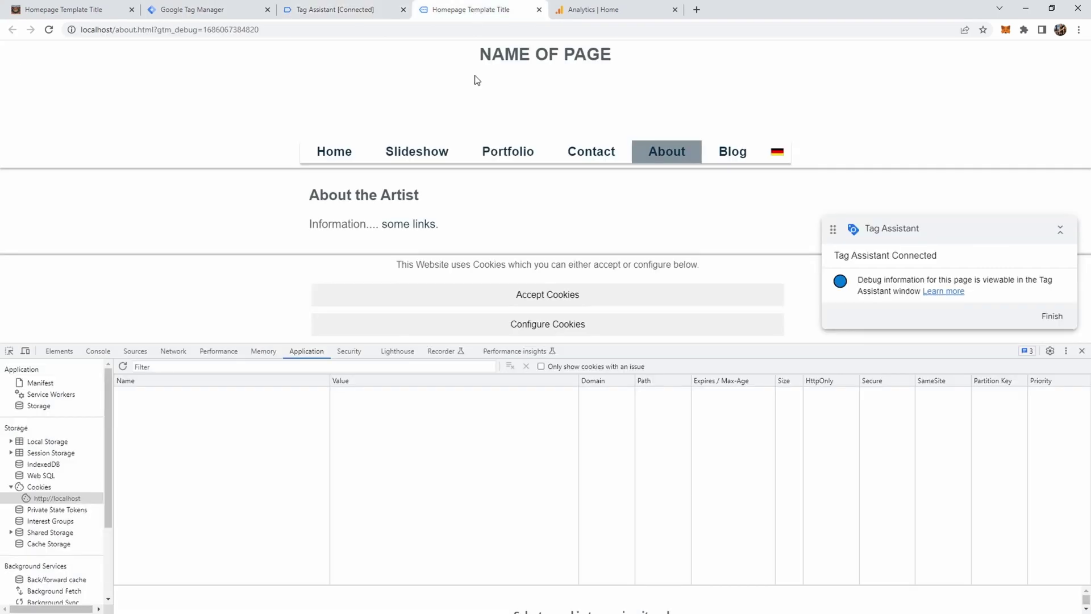
{"action": "left_click", "coordinate": [518, 321]}
{"action": "left_click", "coordinate": [751, 305]}
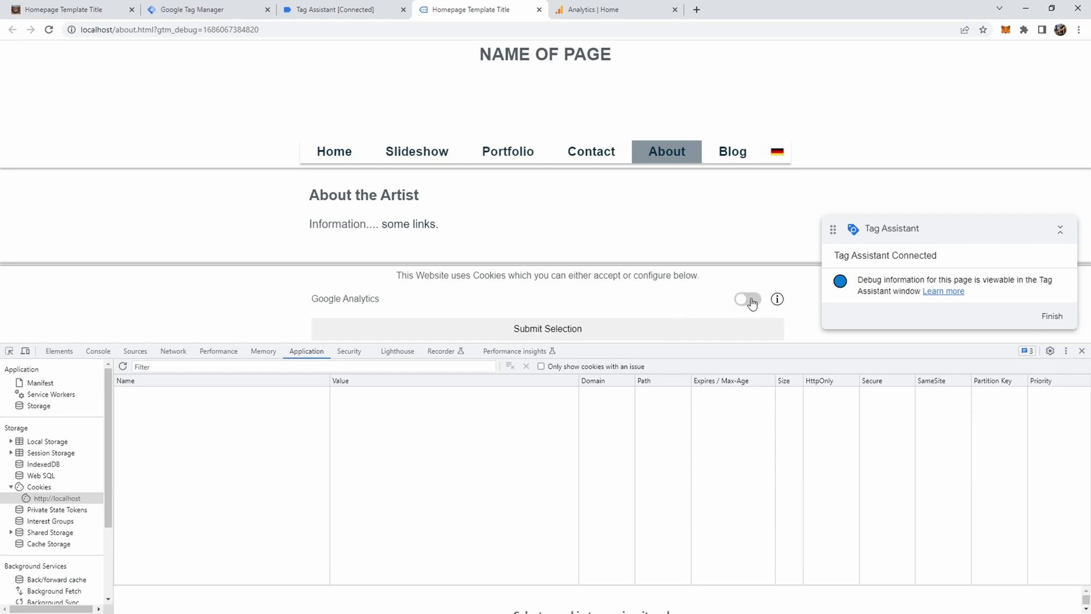
{"action": "left_click", "coordinate": [592, 329]}
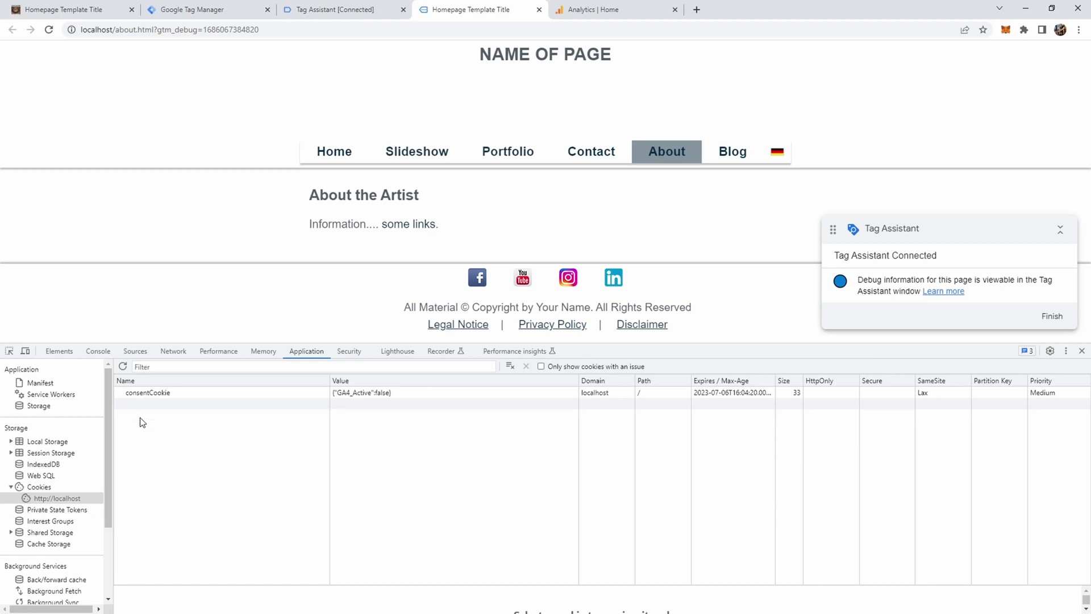
Step: Verify GA4_Active is false on the Set event and GA4 stays unfired on ConsentConfiguredEvent
{"action": "left_click", "coordinate": [329, 15]}
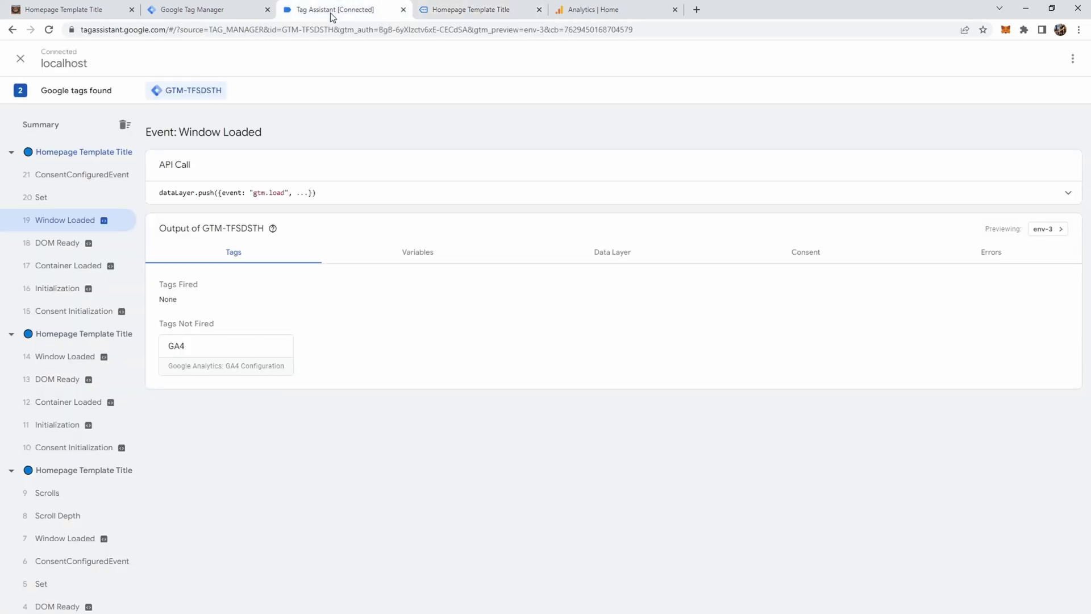
{"action": "left_click", "coordinate": [50, 200]}
{"action": "left_click", "coordinate": [407, 253]}
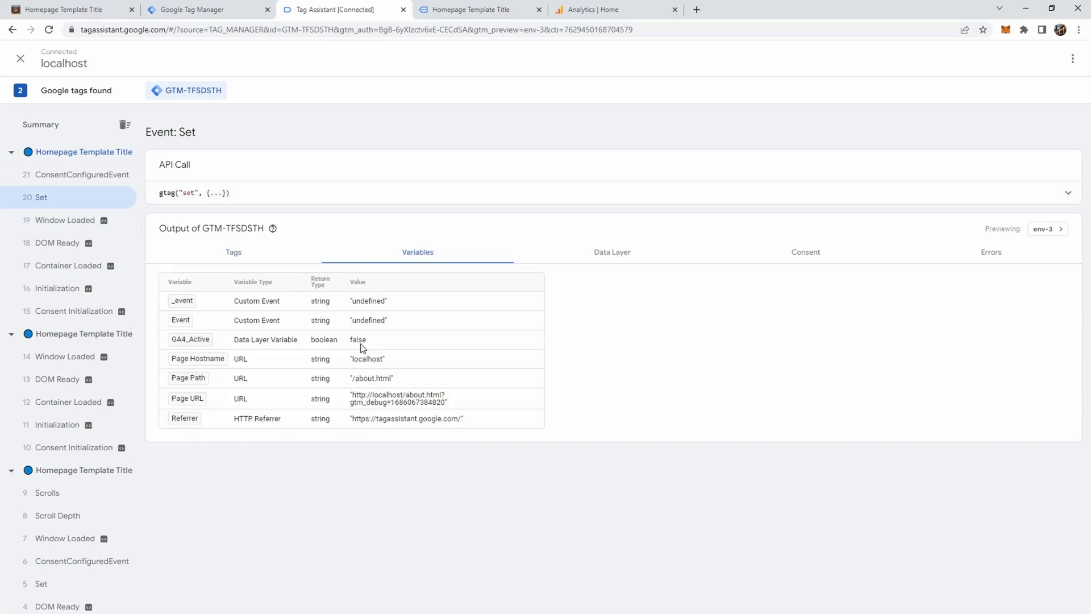
{"action": "left_click", "coordinate": [66, 166]}
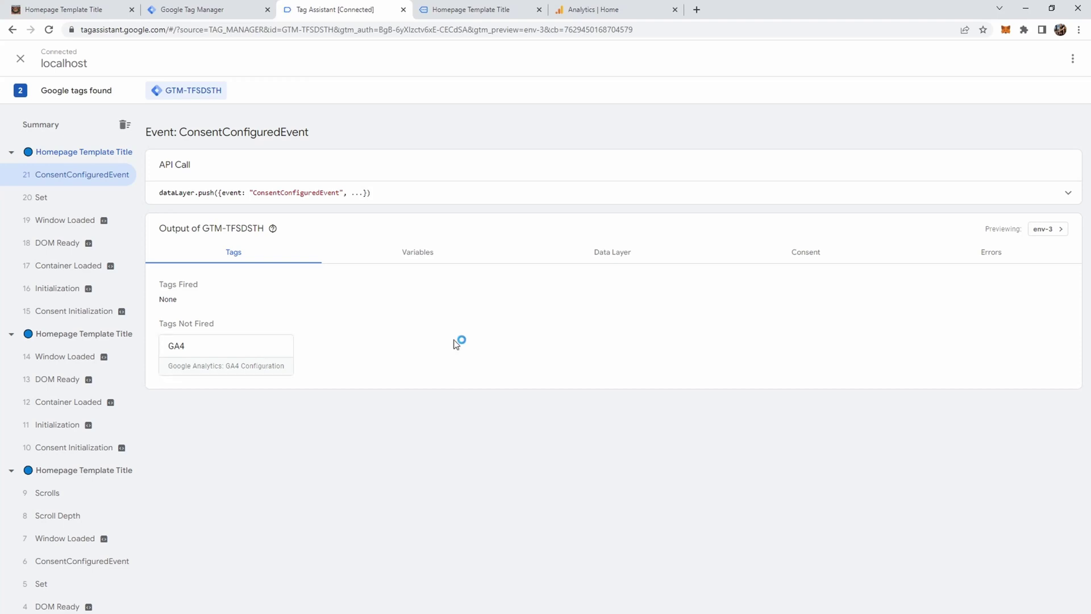
Step: Reload the About page, accept all cookies, and confirm GA4 fired on event 28 ConsentConfiguredEvent in Tag Assistant
{"action": "left_click", "coordinate": [480, 12]}
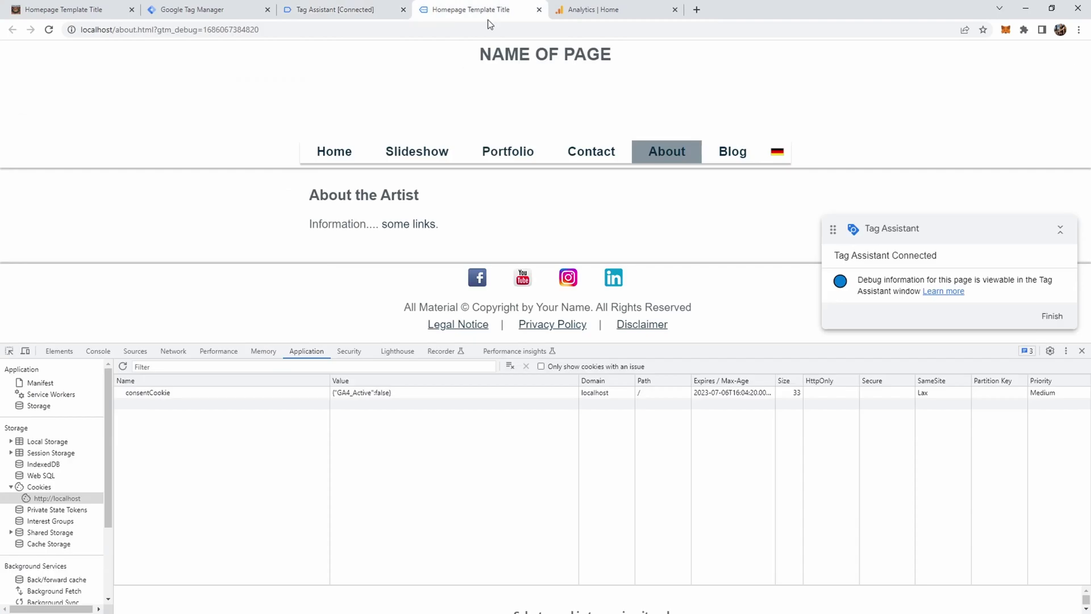
{"action": "left_click", "coordinate": [49, 30]}
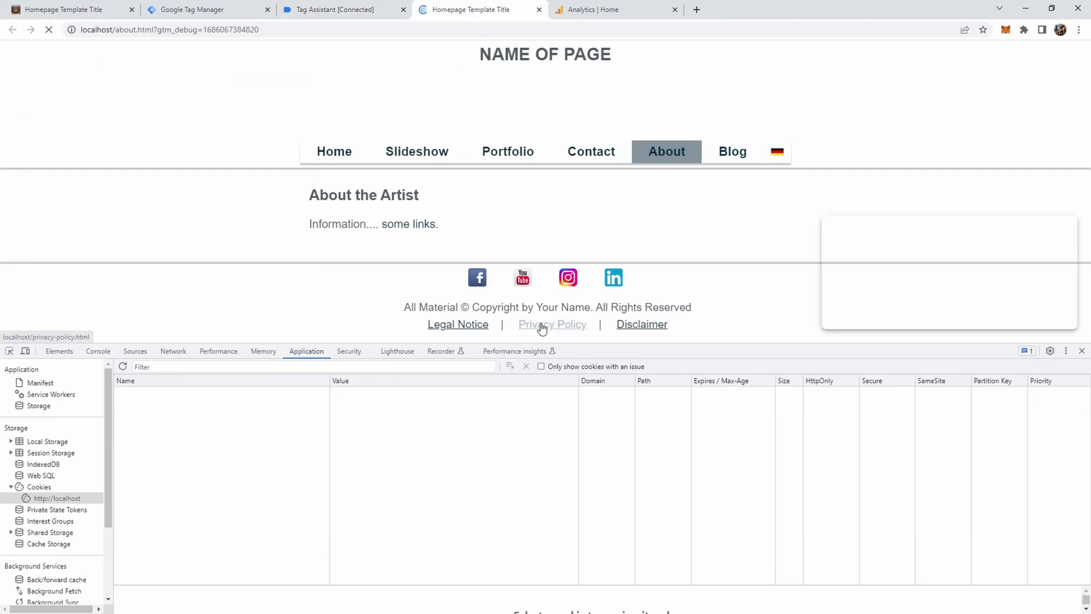
{"action": "left_click", "coordinate": [549, 296]}
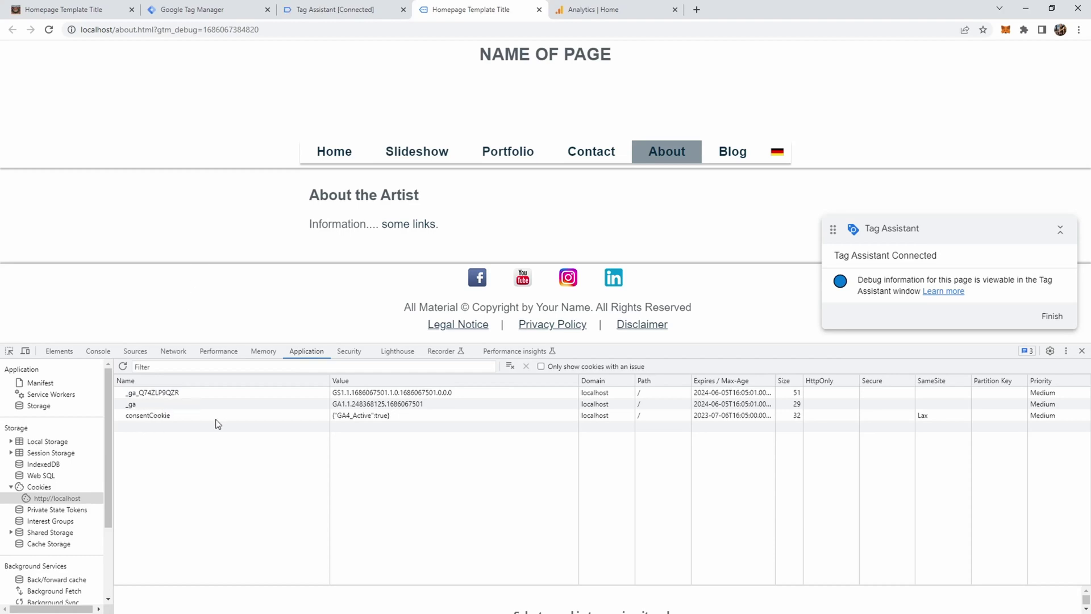
{"action": "left_click", "coordinate": [327, 9]}
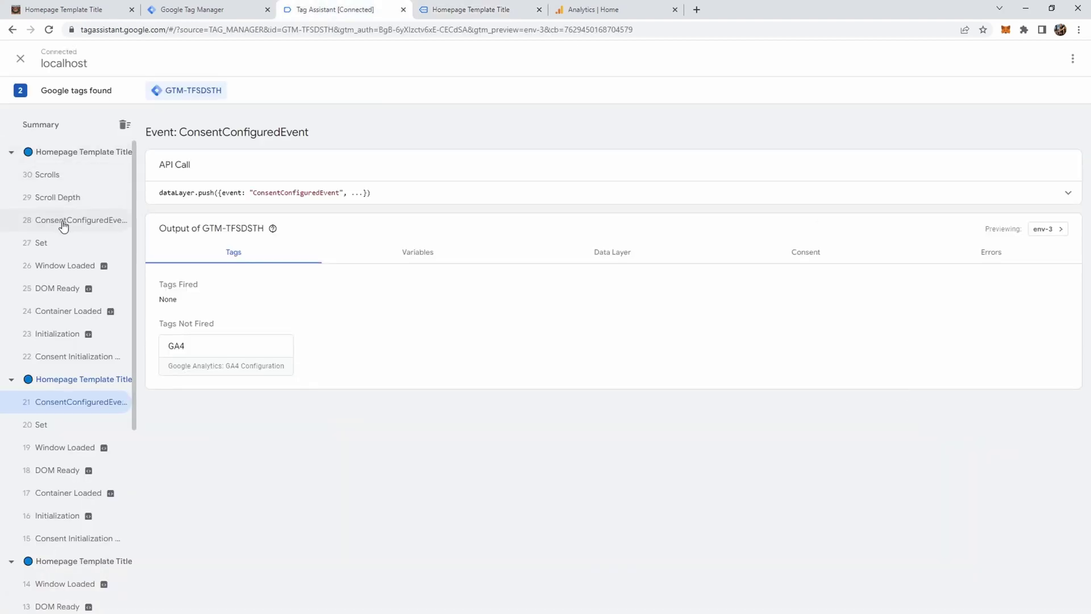
{"action": "left_click", "coordinate": [64, 226]}
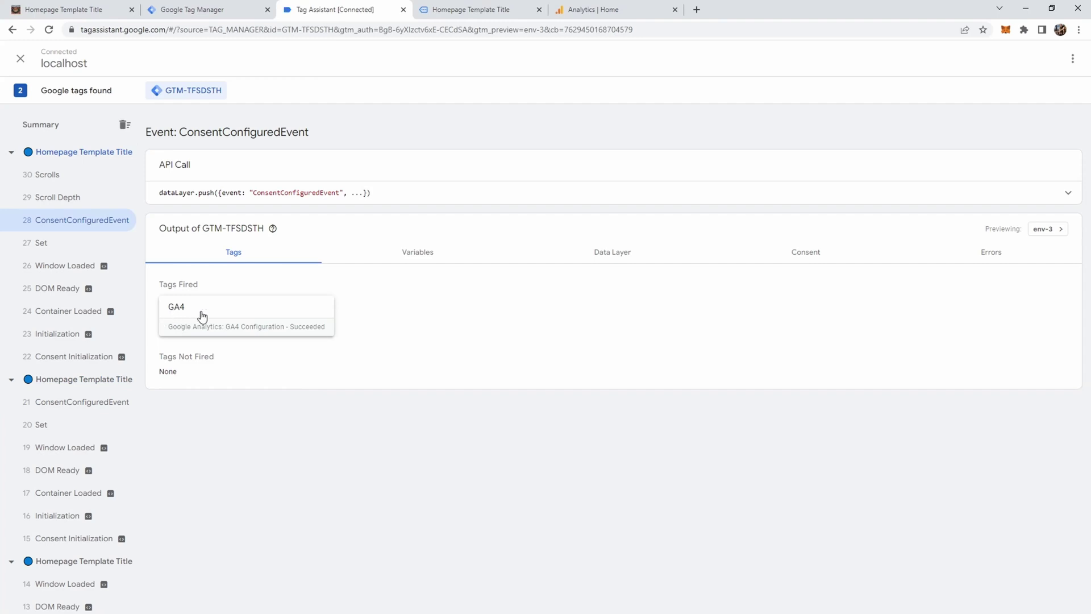